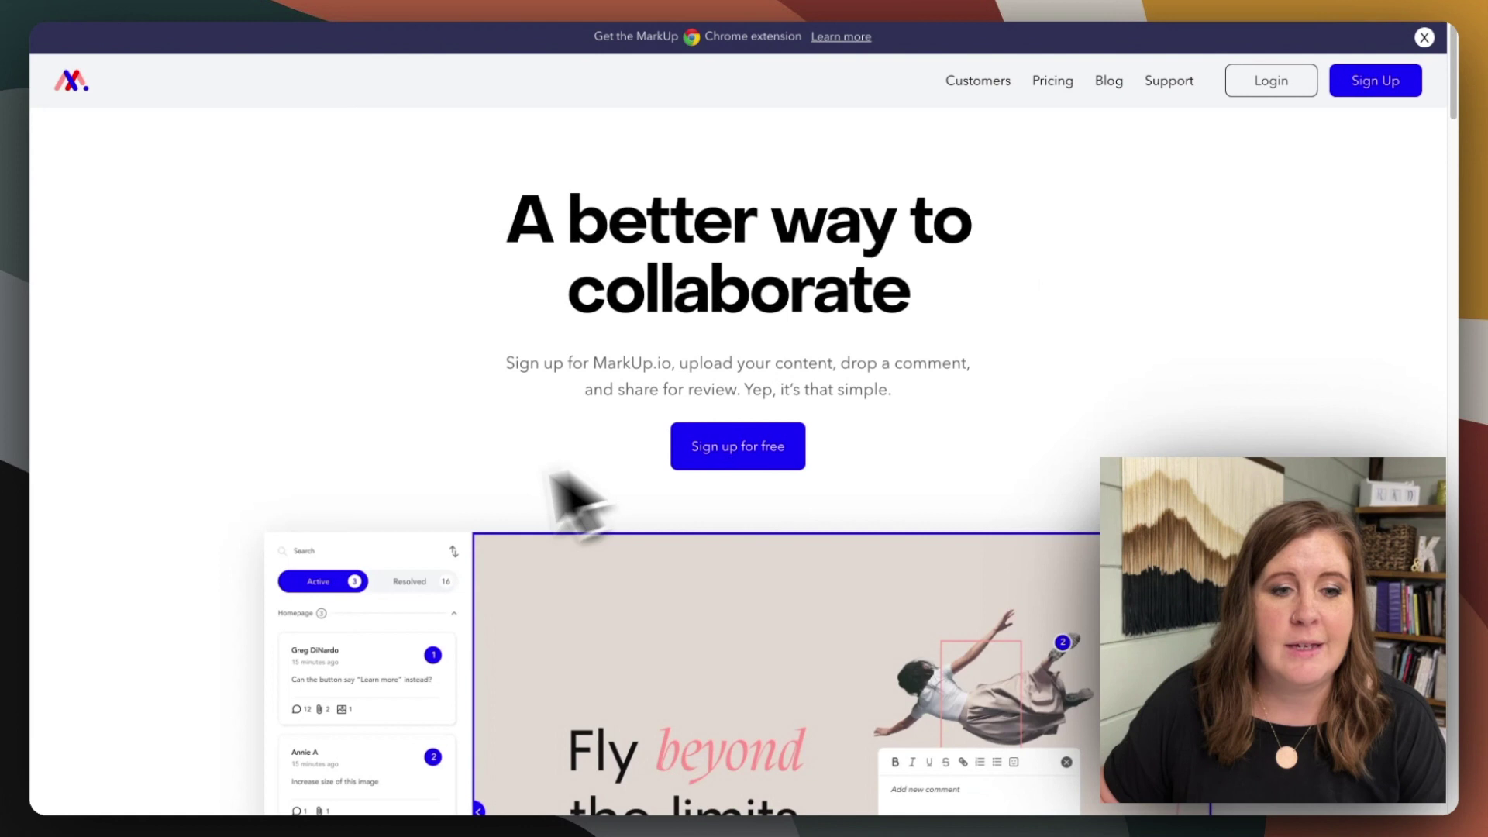
- Scroll down and back up the MarkUp.io landing page
scroll(571, 491, down, 2)
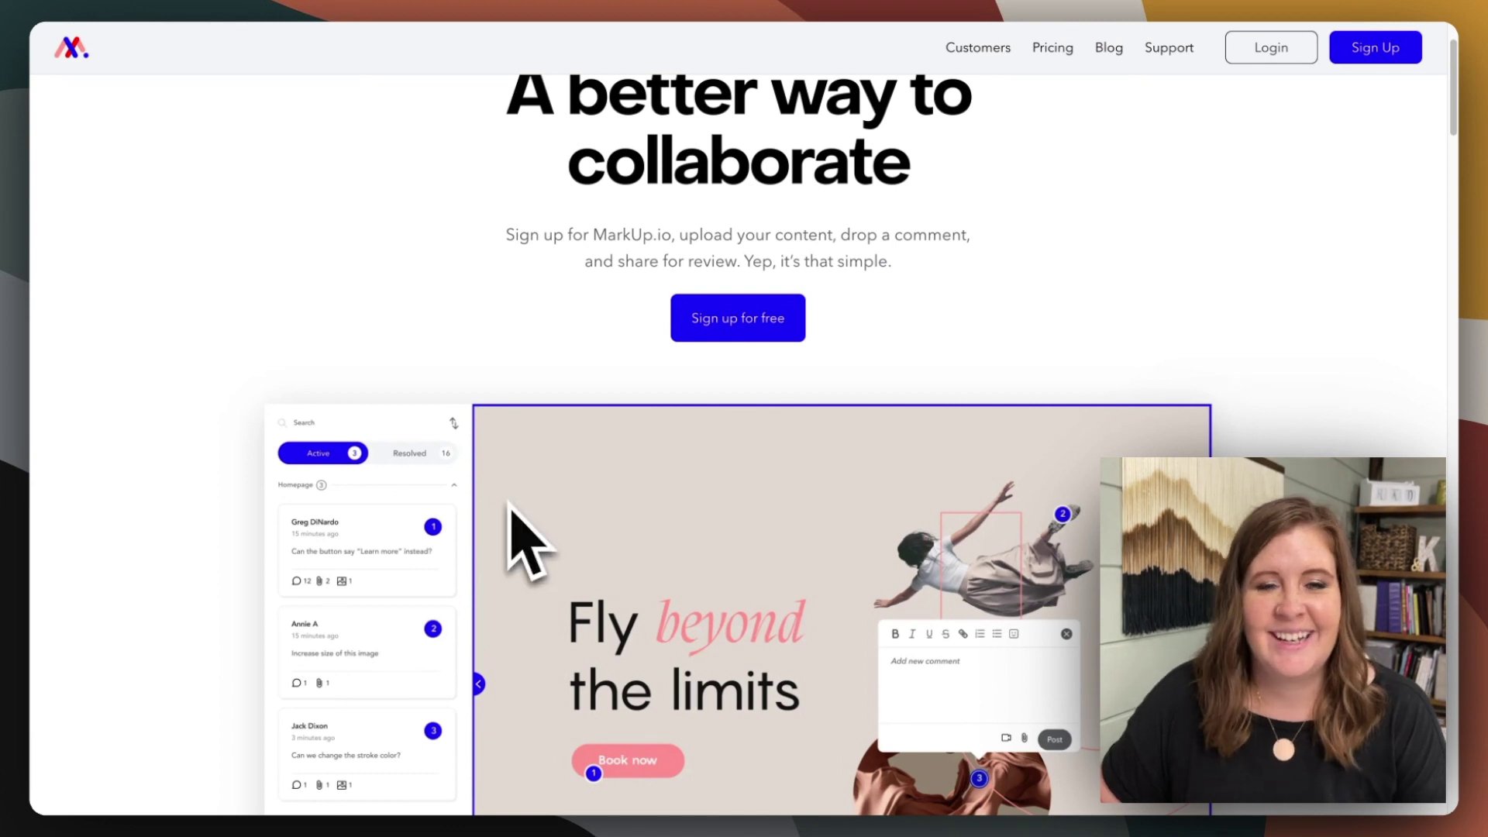
scroll(419, 341, up, 3)
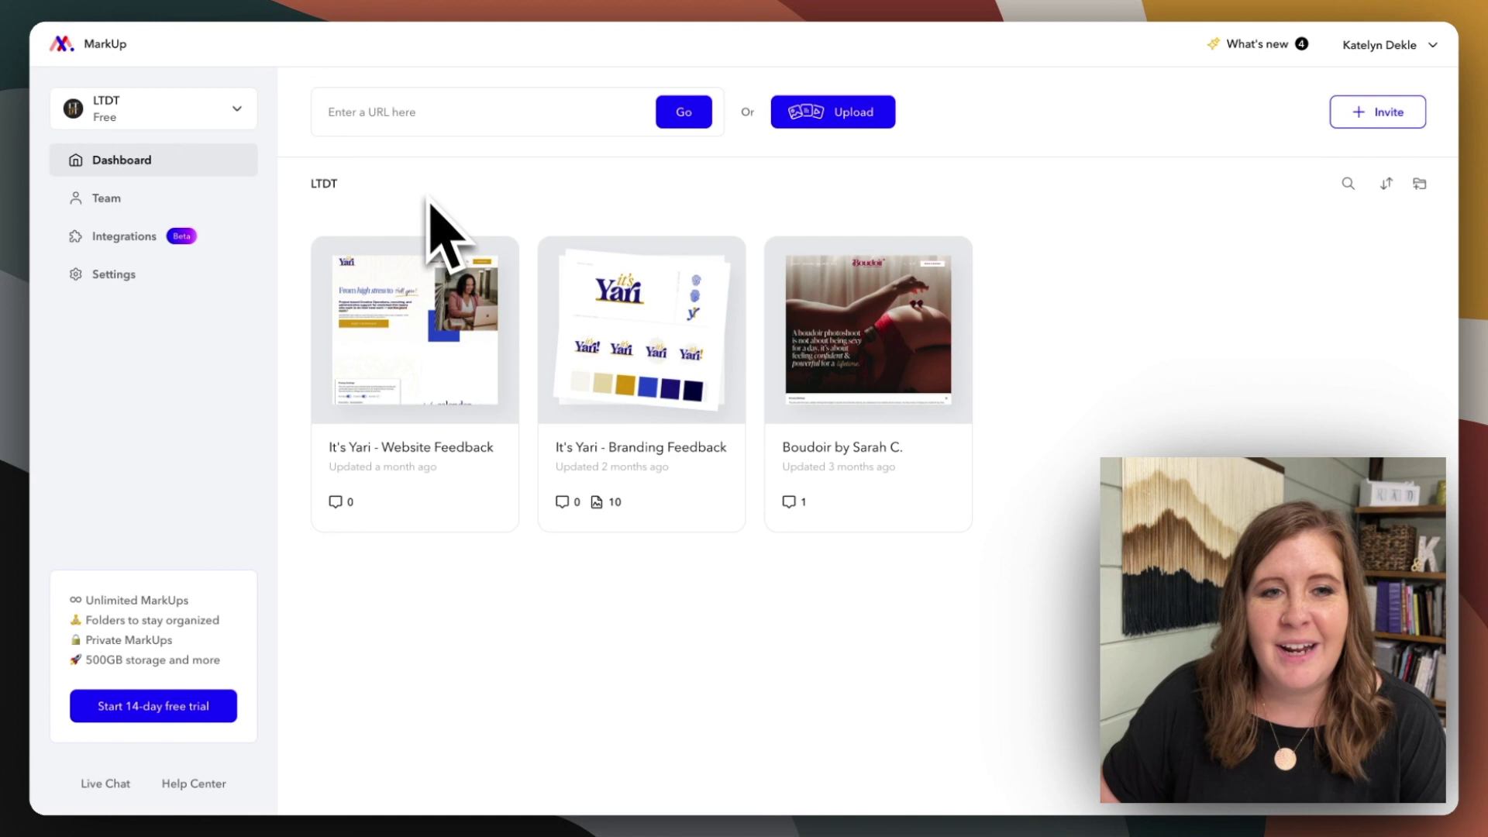
- Select the 'Enter a URL here' field on the LTDT dashboard
click(382, 115)
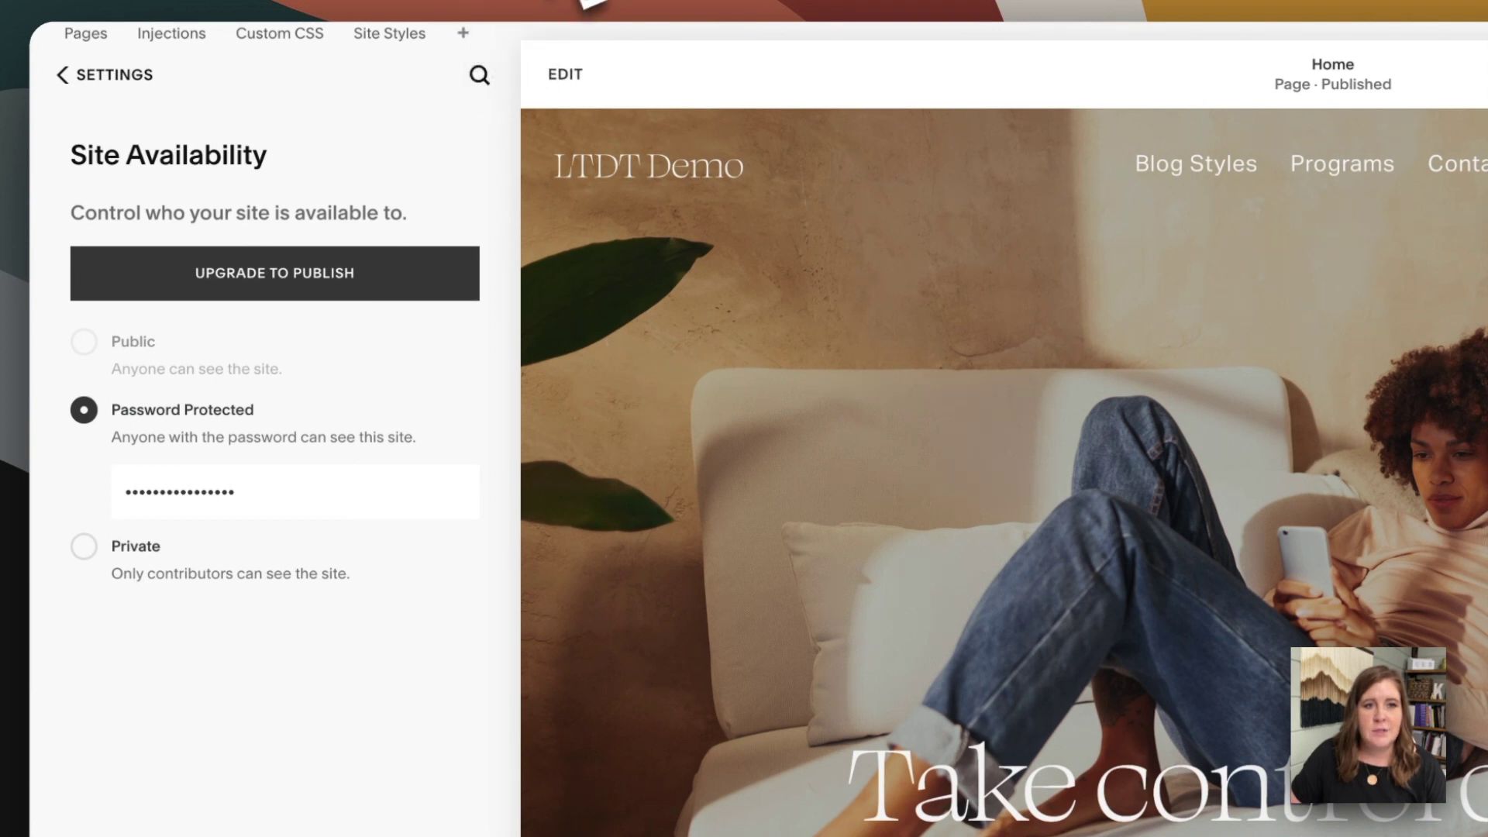
- Switch back to the MarkUp.io dashboard tab with the copied site URL
mouse_move(589, 4)
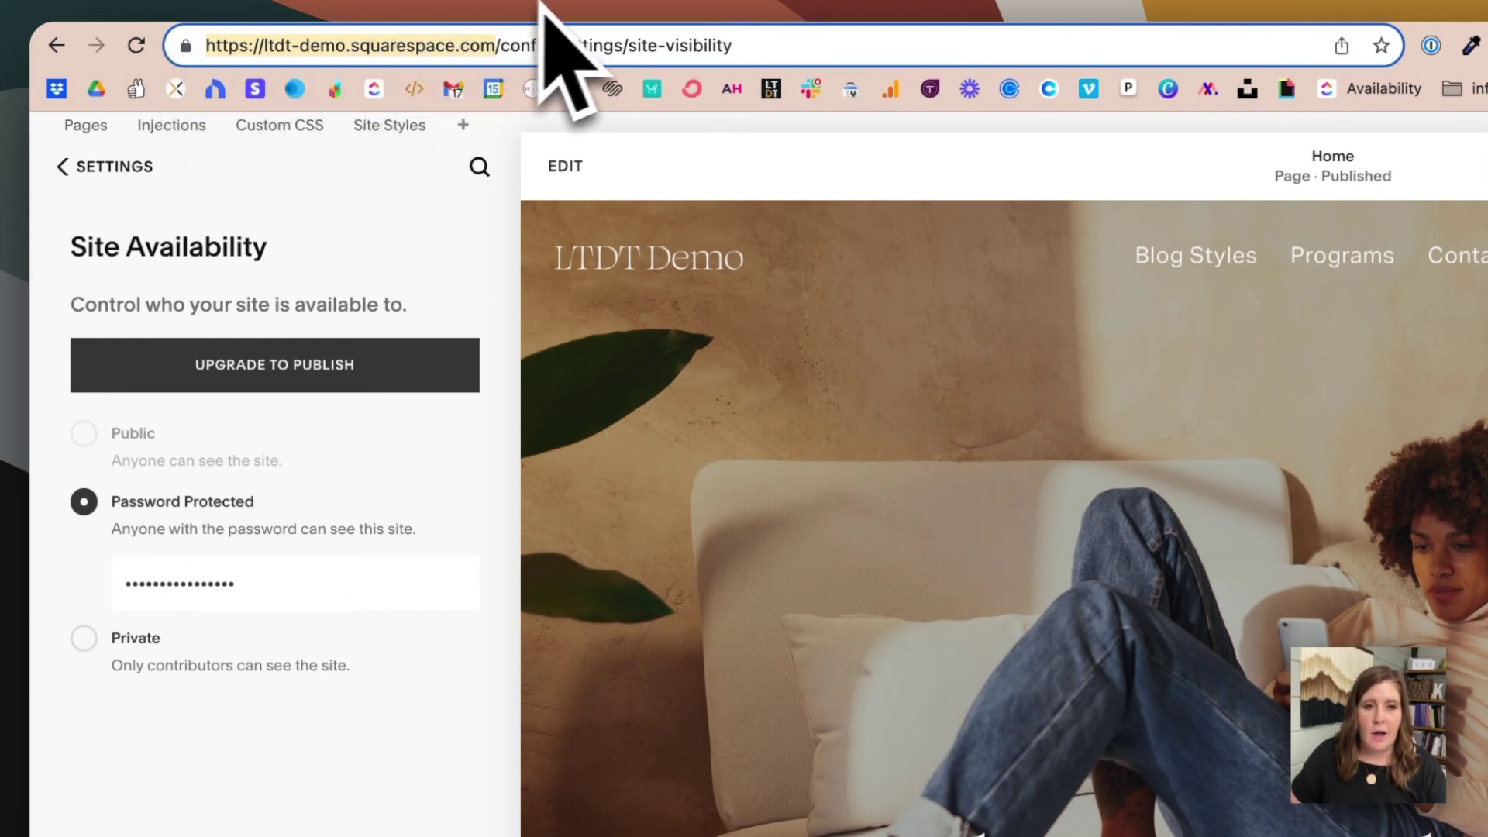
click(589, 4)
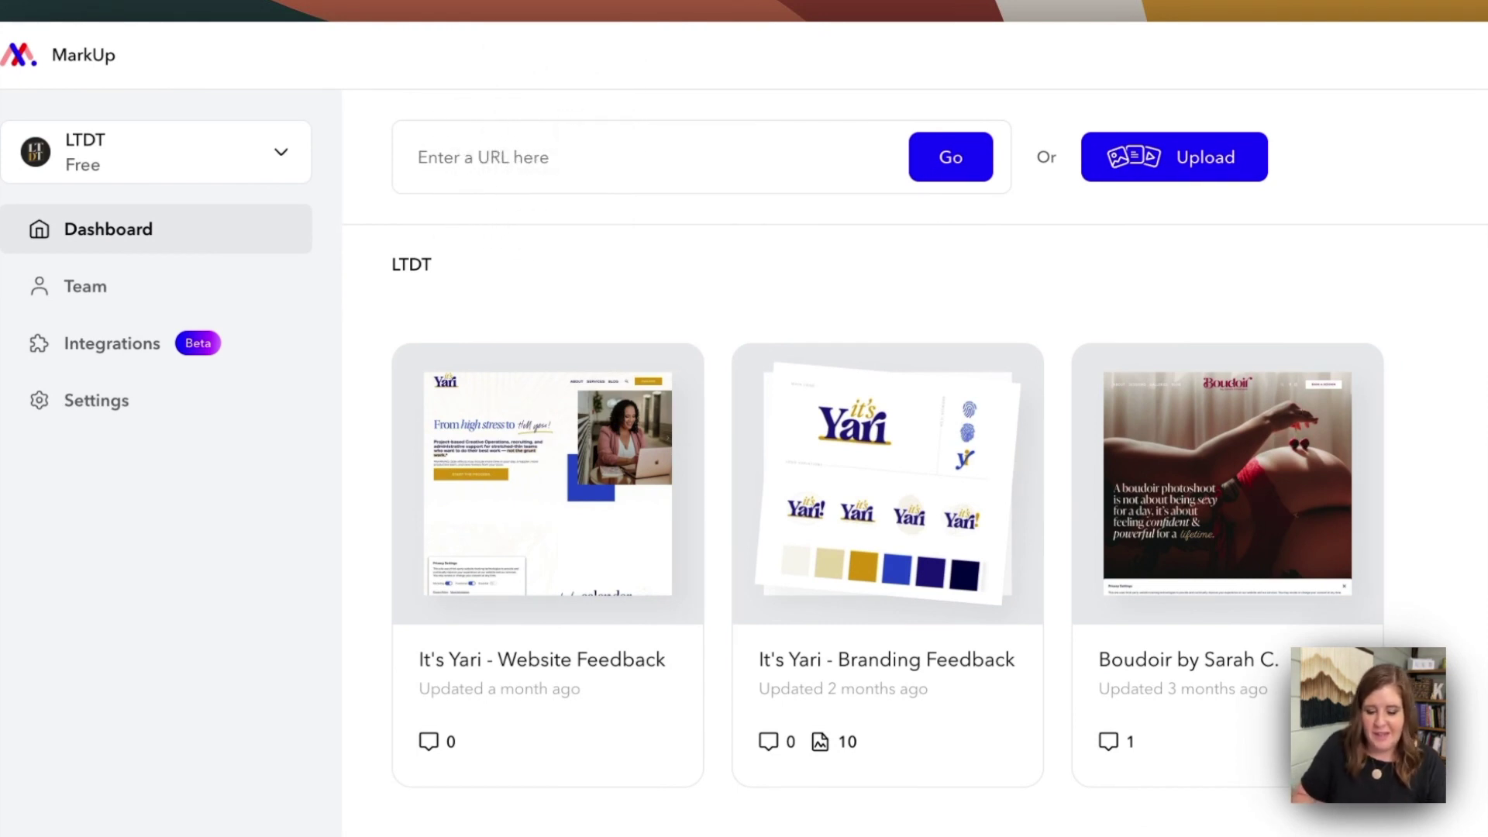
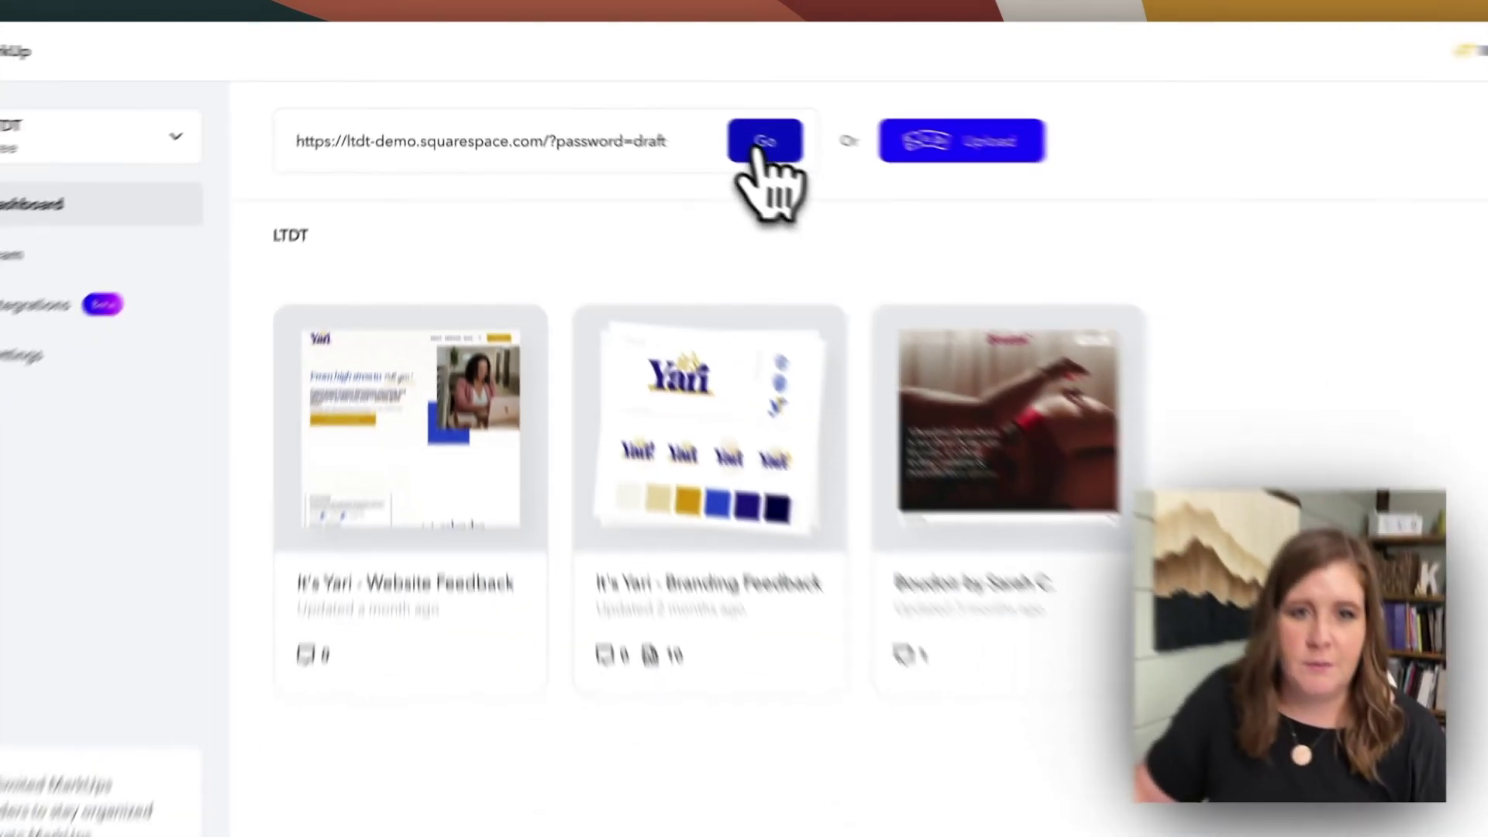
- Create a MarkUp from the pasted draft site URL with '?password=' and the site password appended
click(1066, 247)
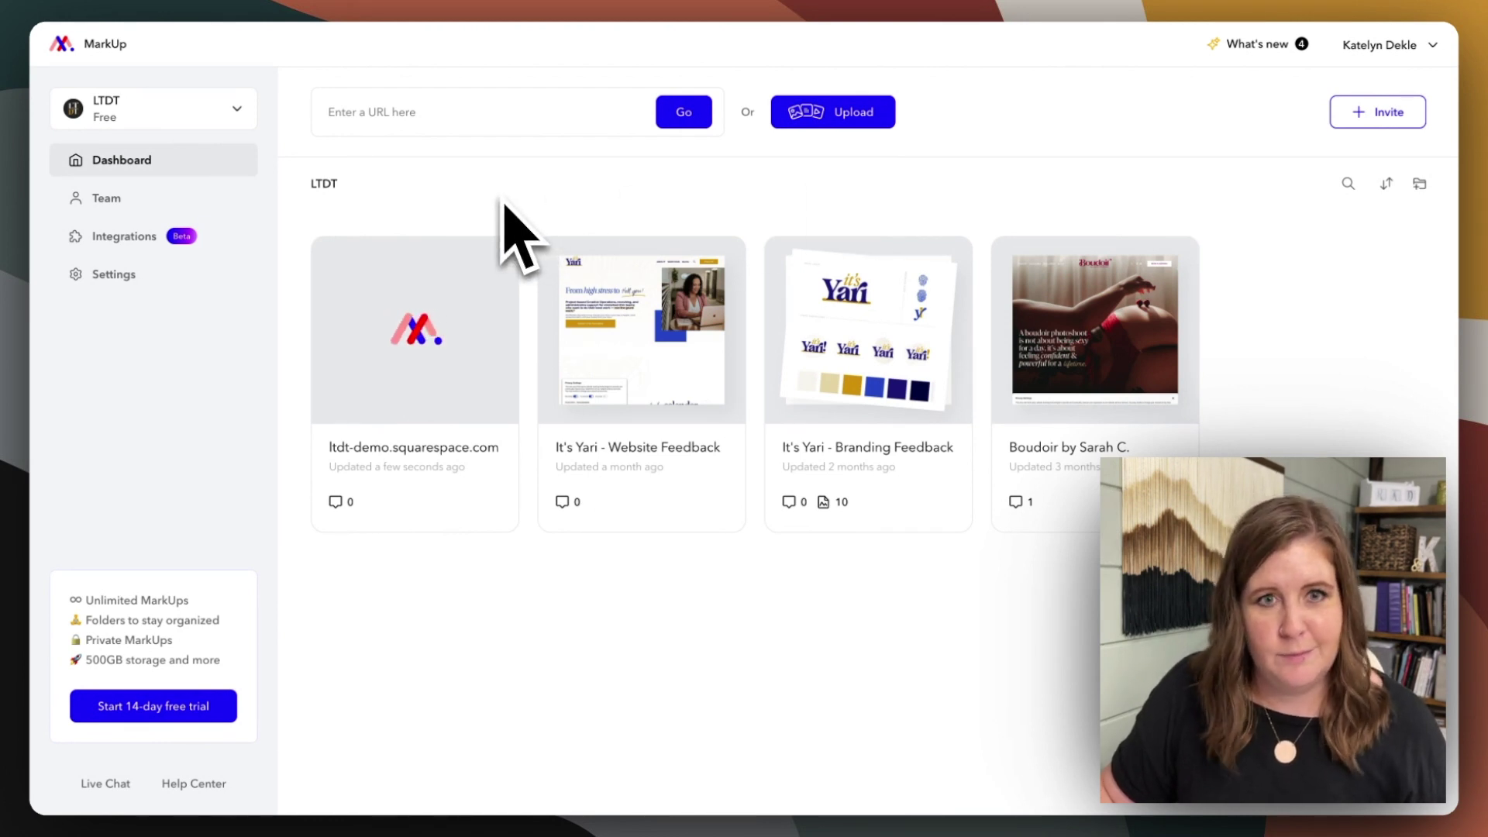
- Open the ltdt-demo MarkUp, browse to its Contact page, and return to Comment mode
mouse_move(484, 240)
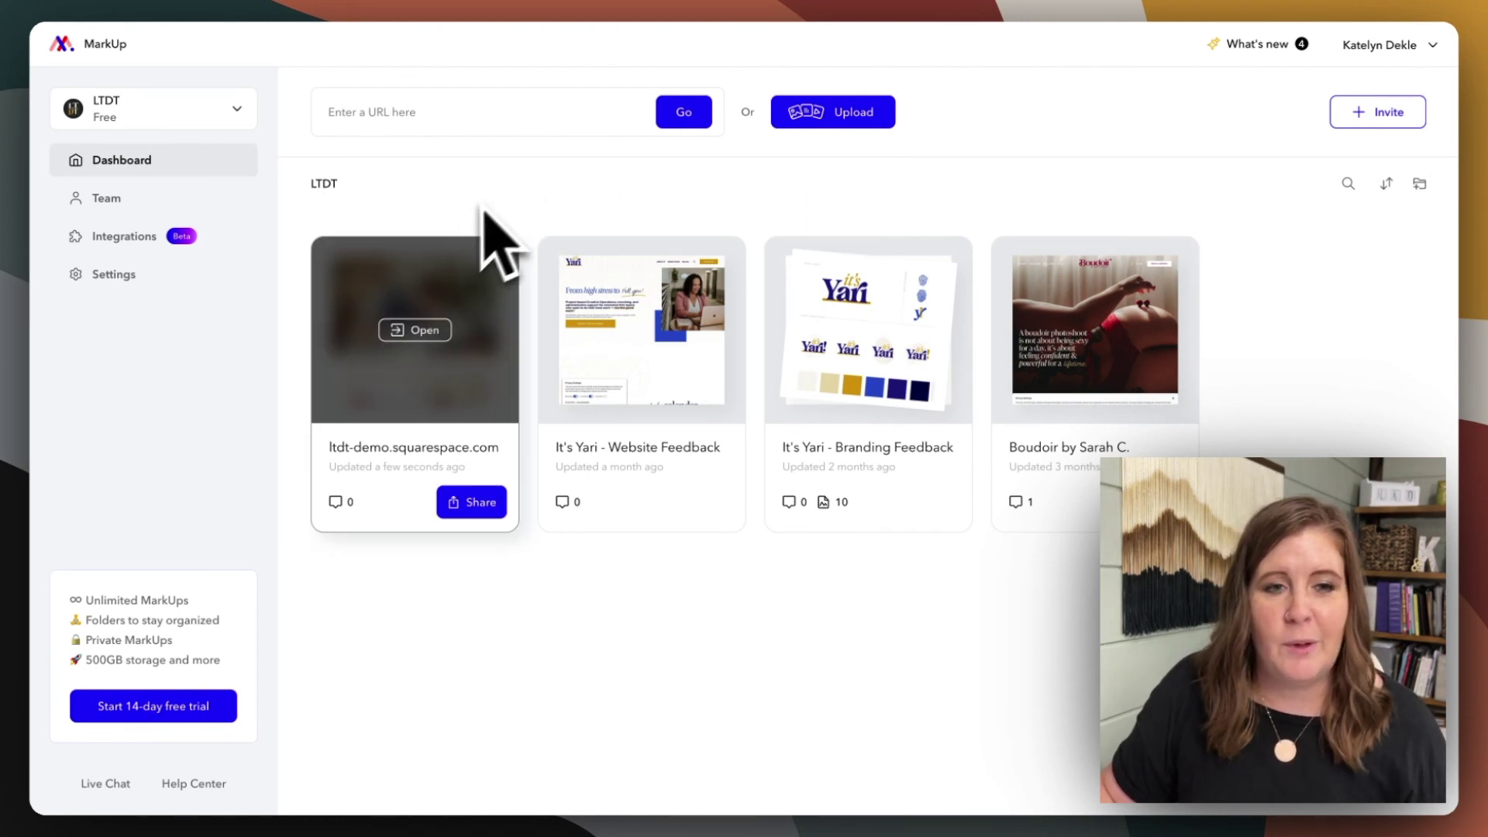
click(421, 329)
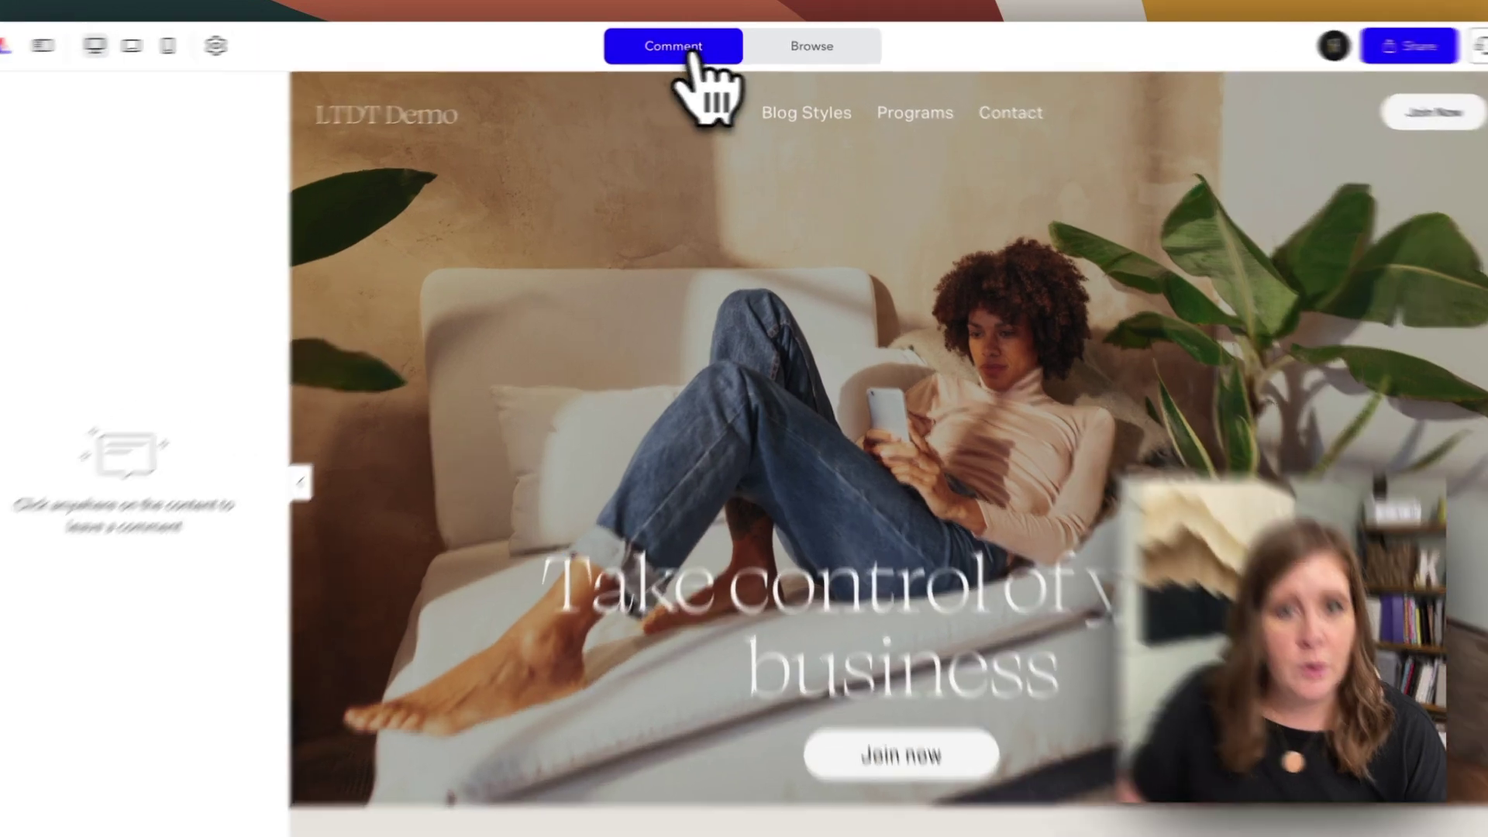
click(767, 51)
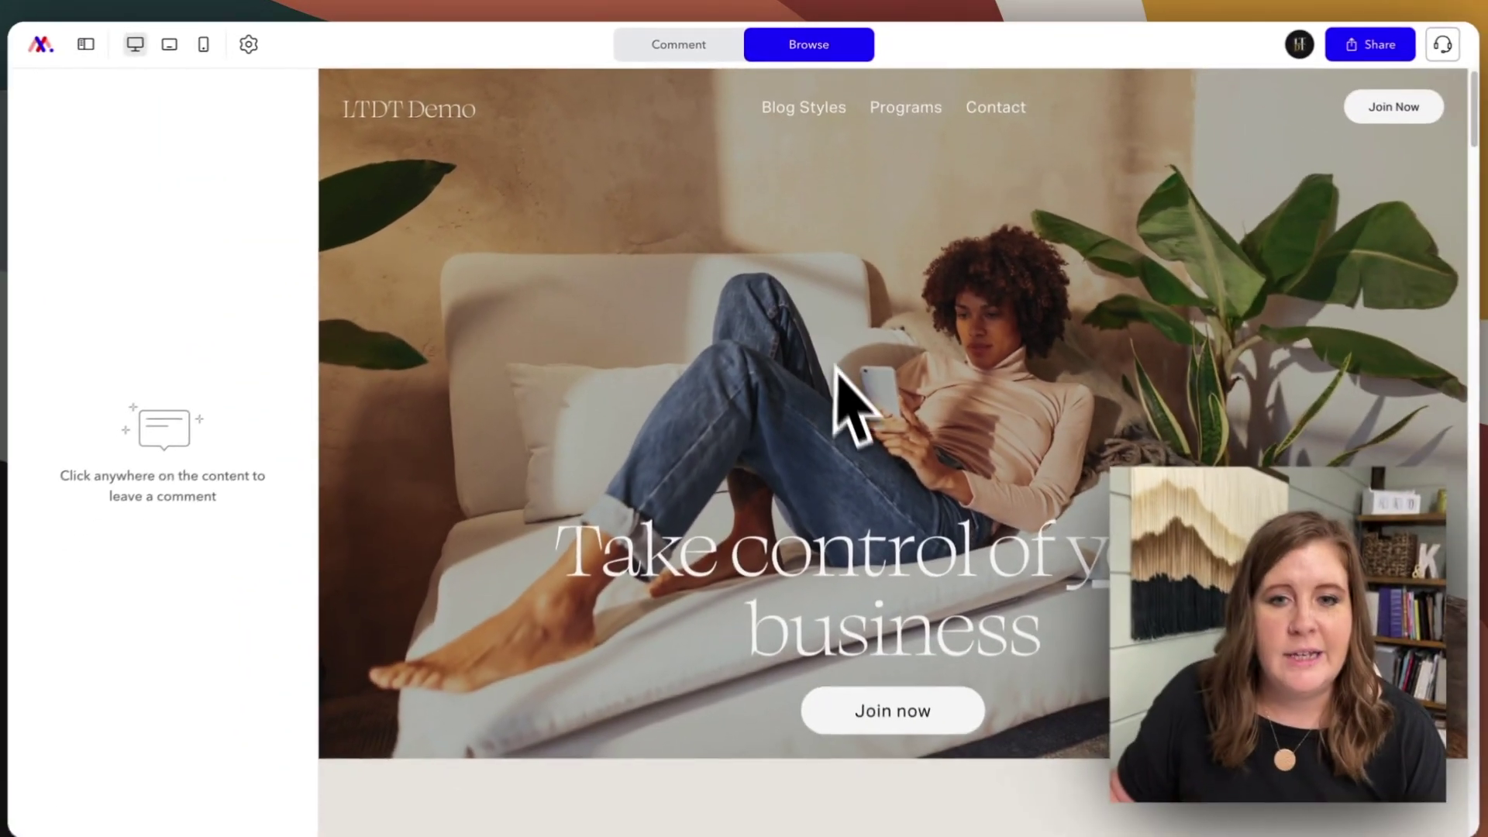
scroll(852, 542, down, 12)
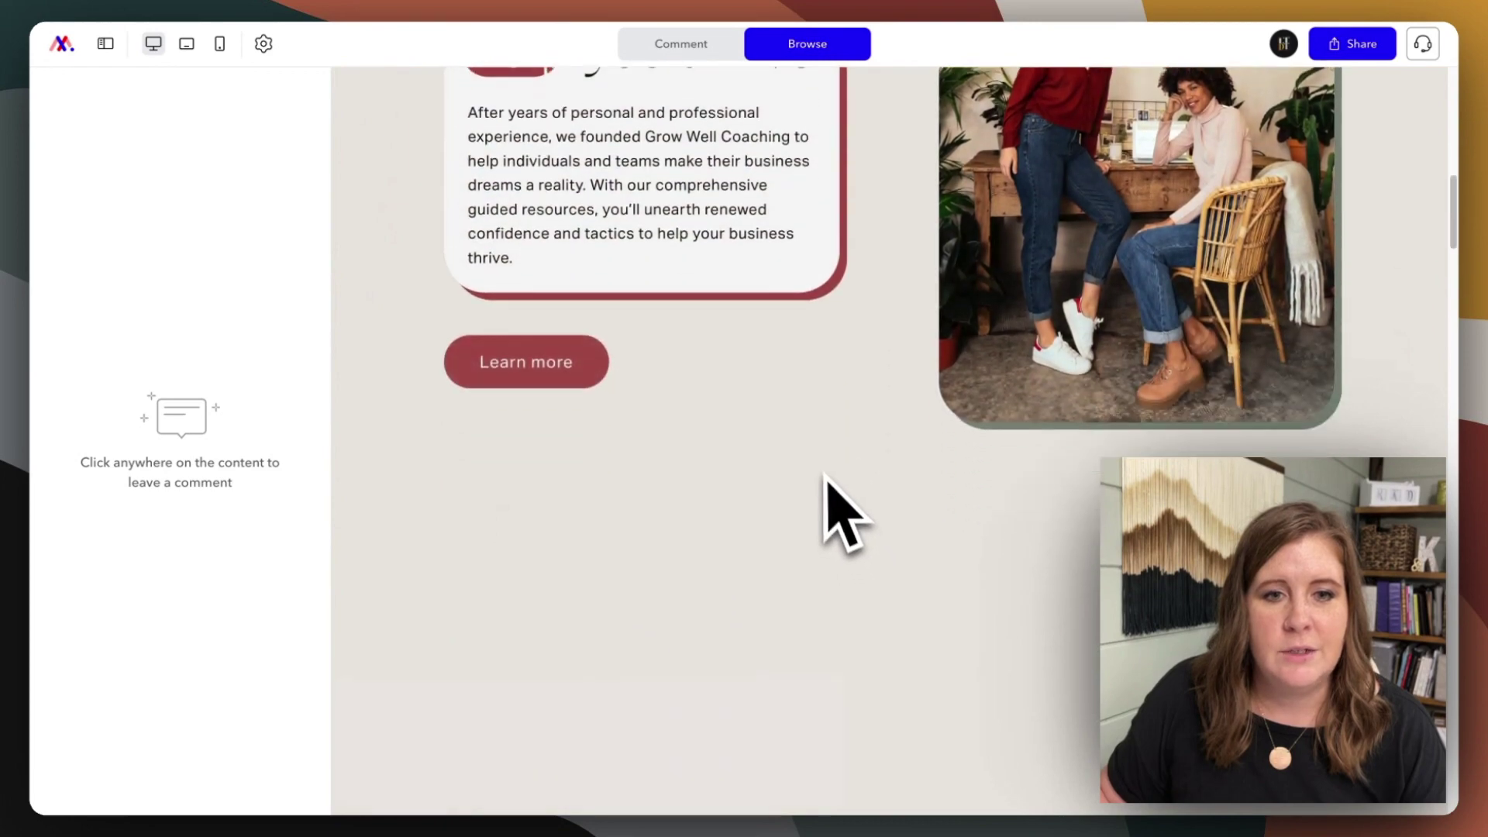
scroll(825, 477, down, 10)
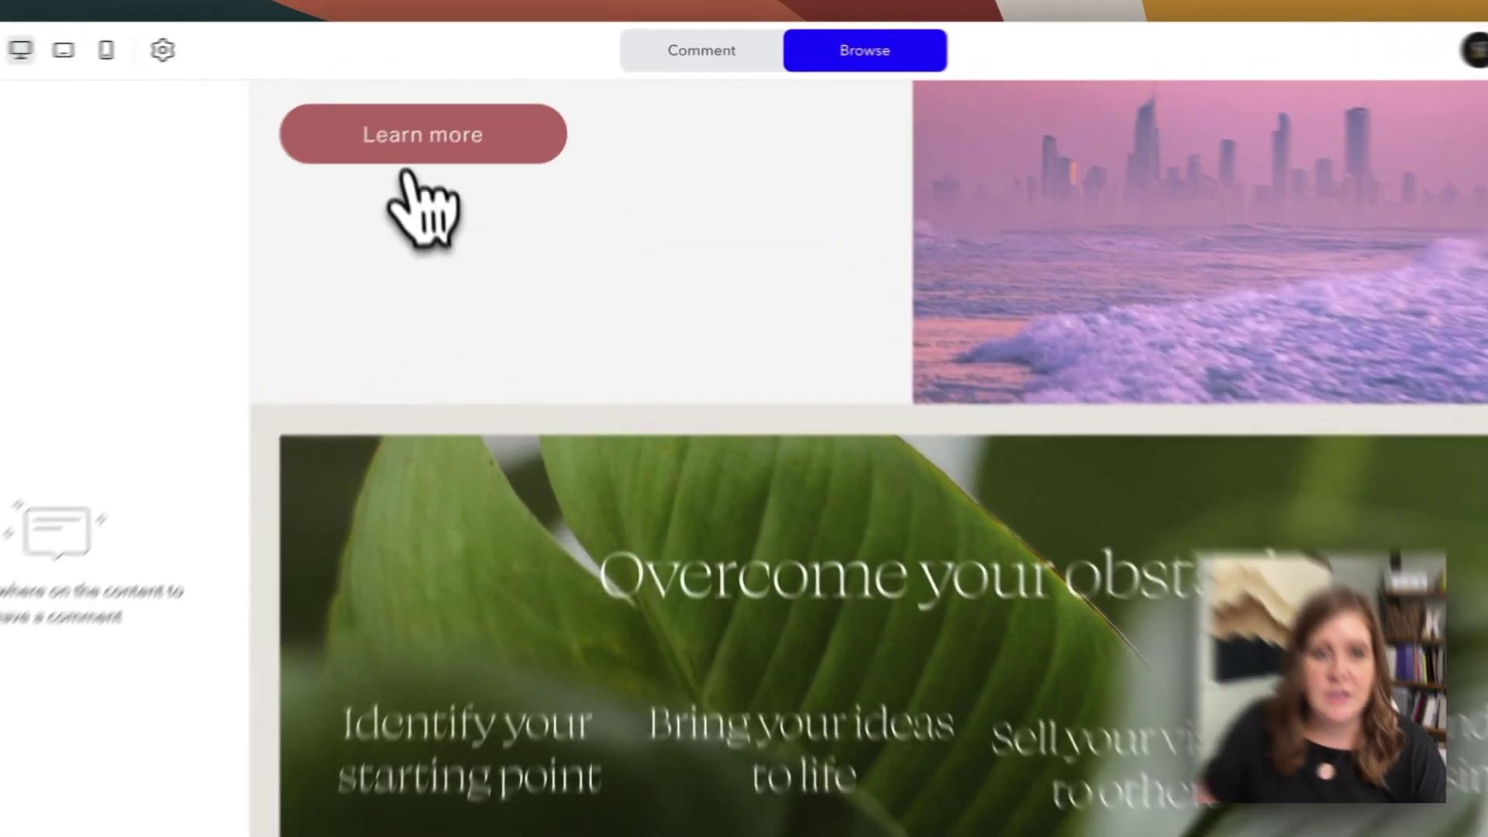
click(408, 159)
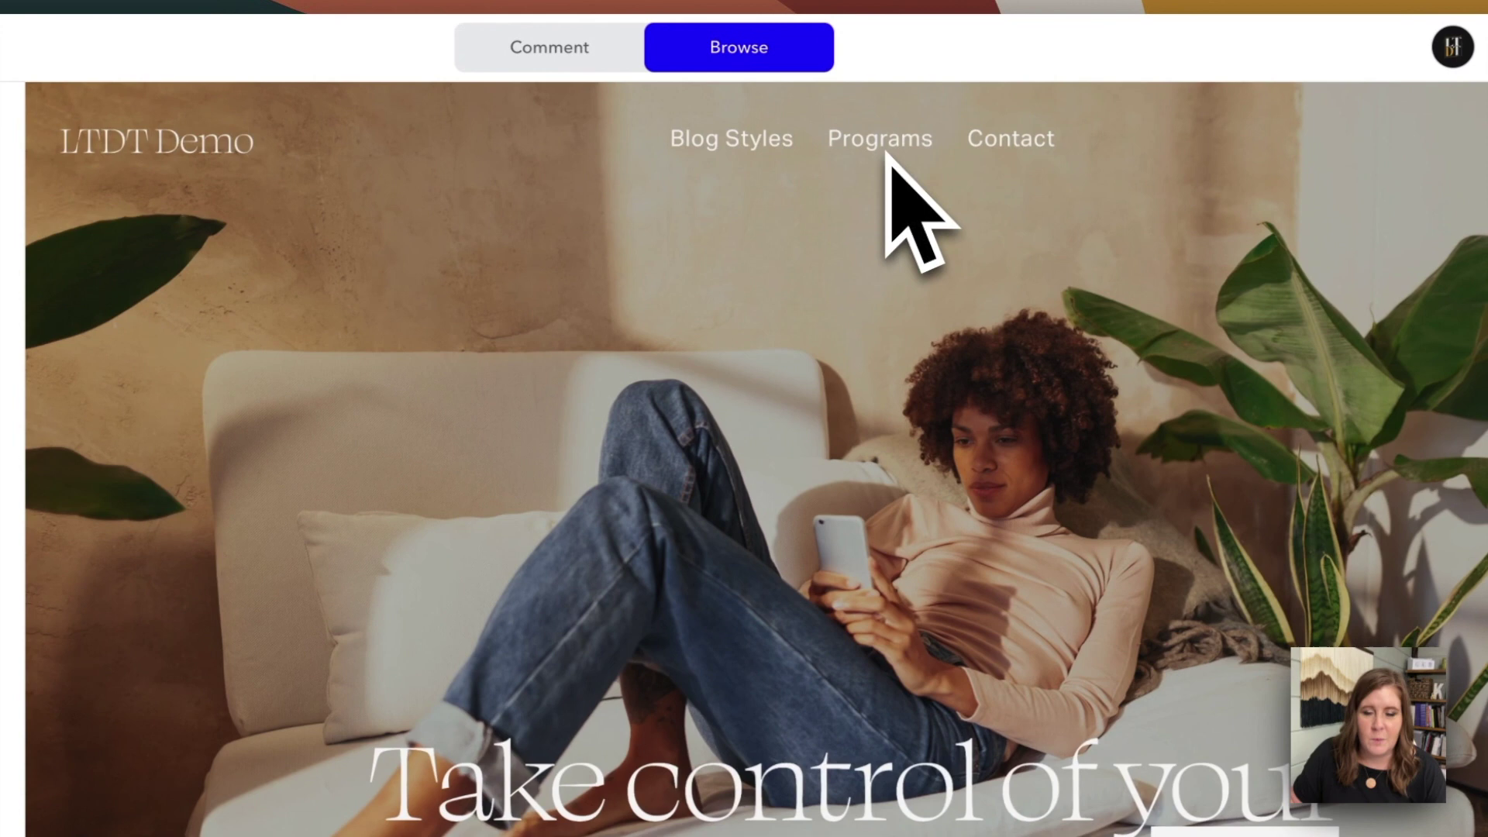
click(973, 147)
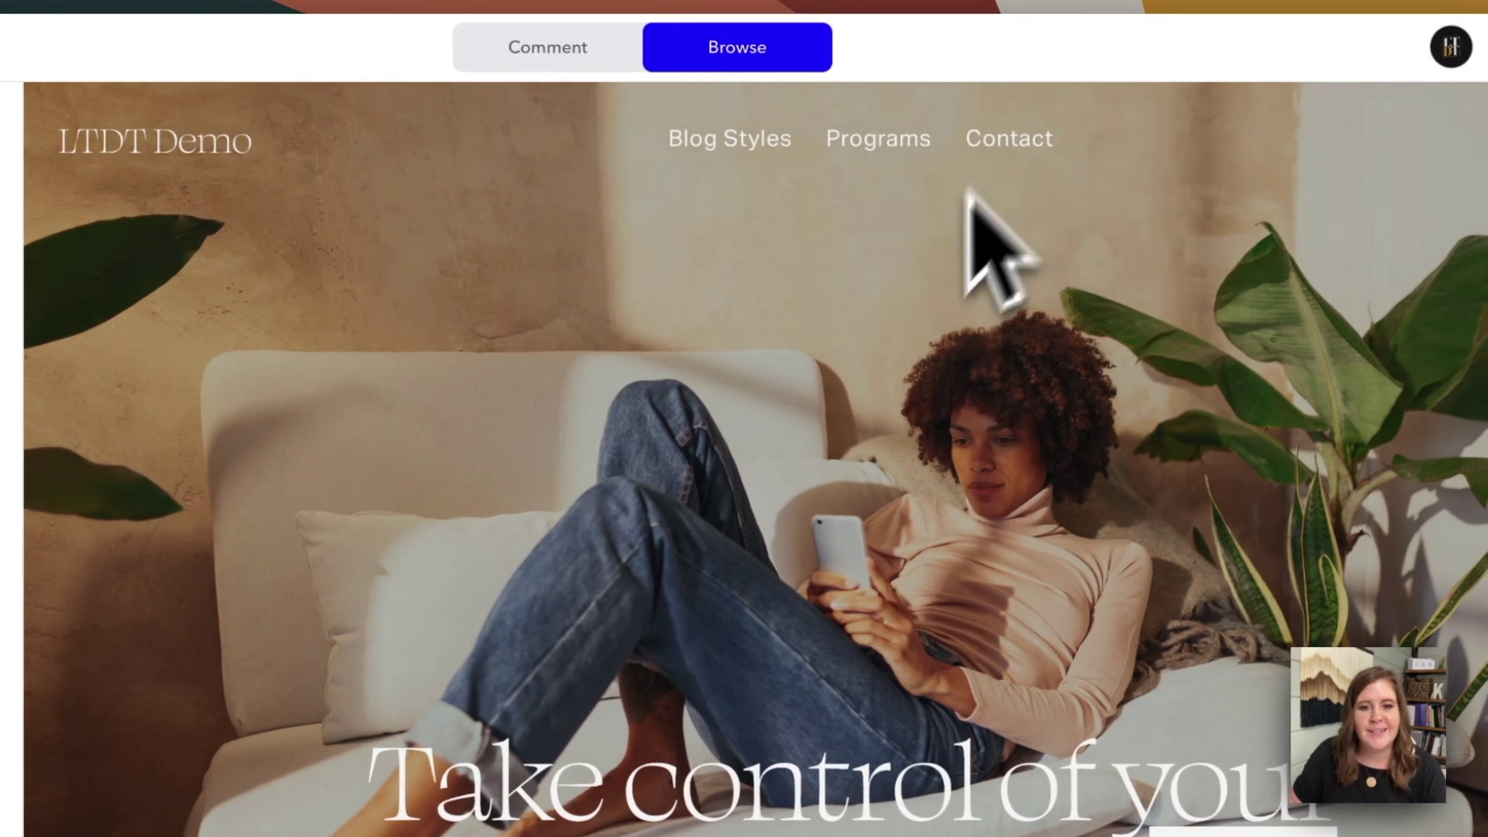
scroll(674, 511, down, 4)
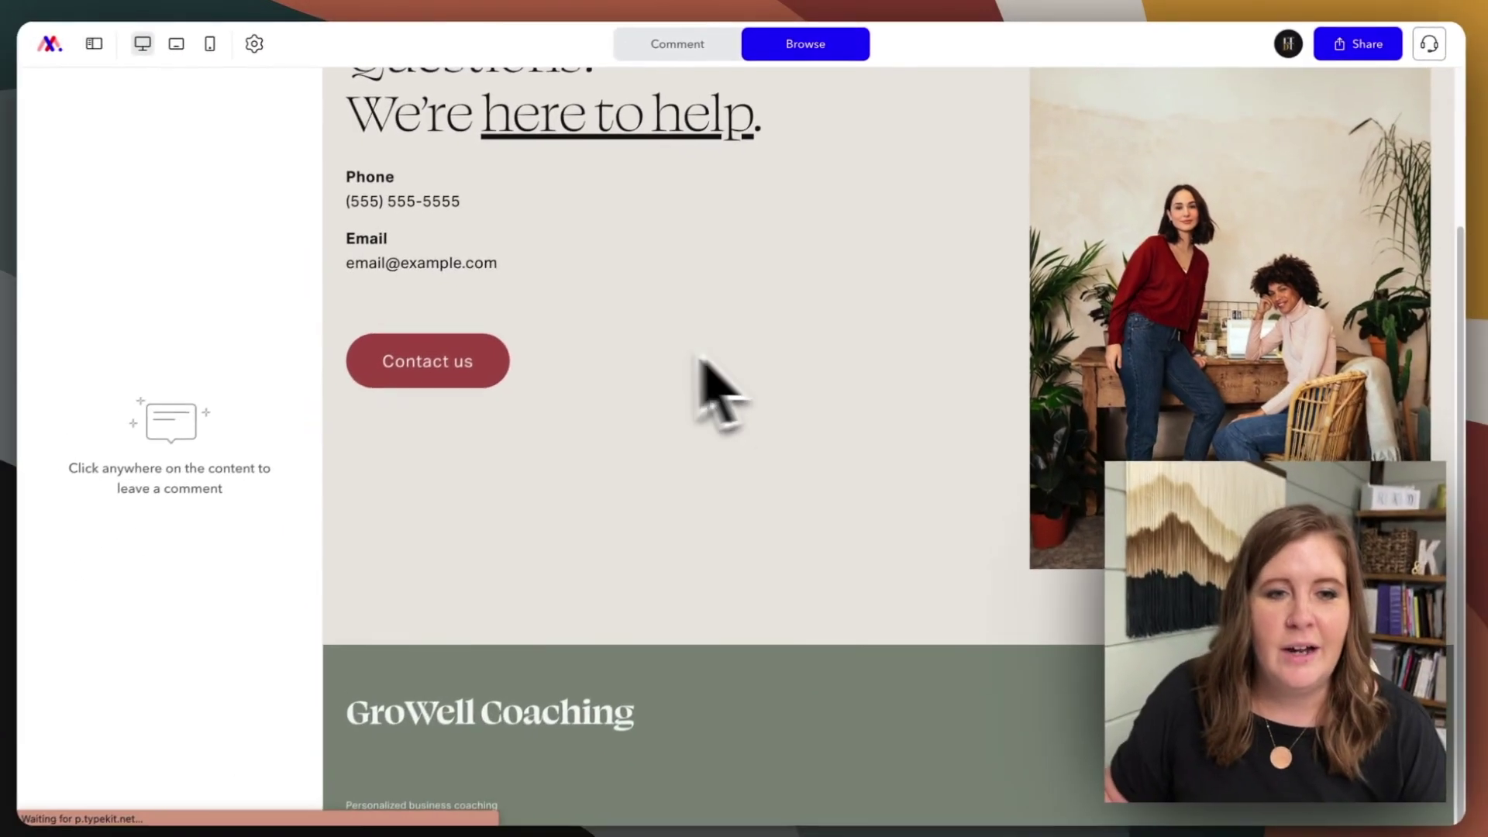
scroll(919, 315, up, 3)
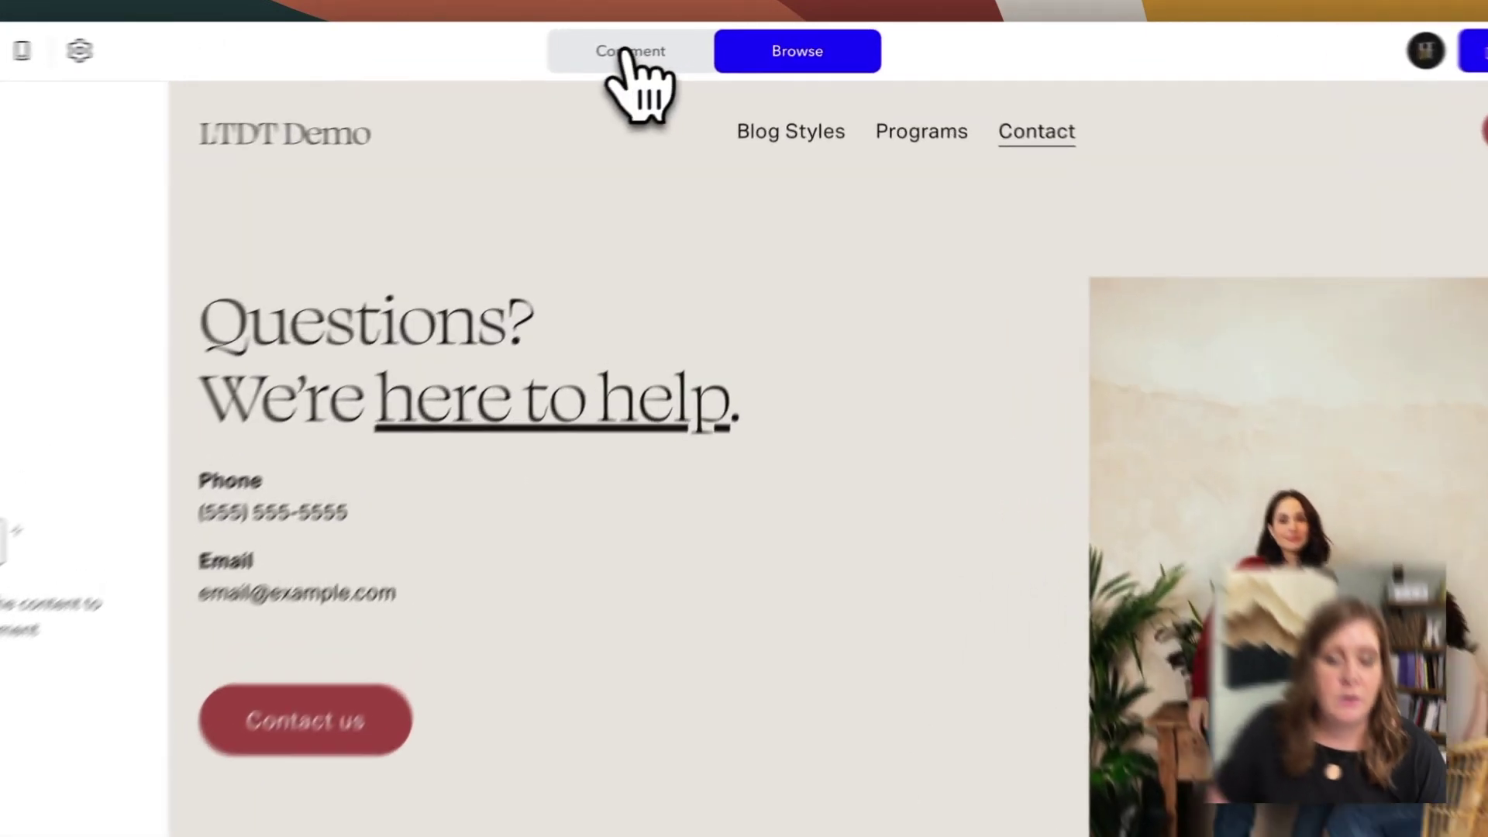
click(674, 46)
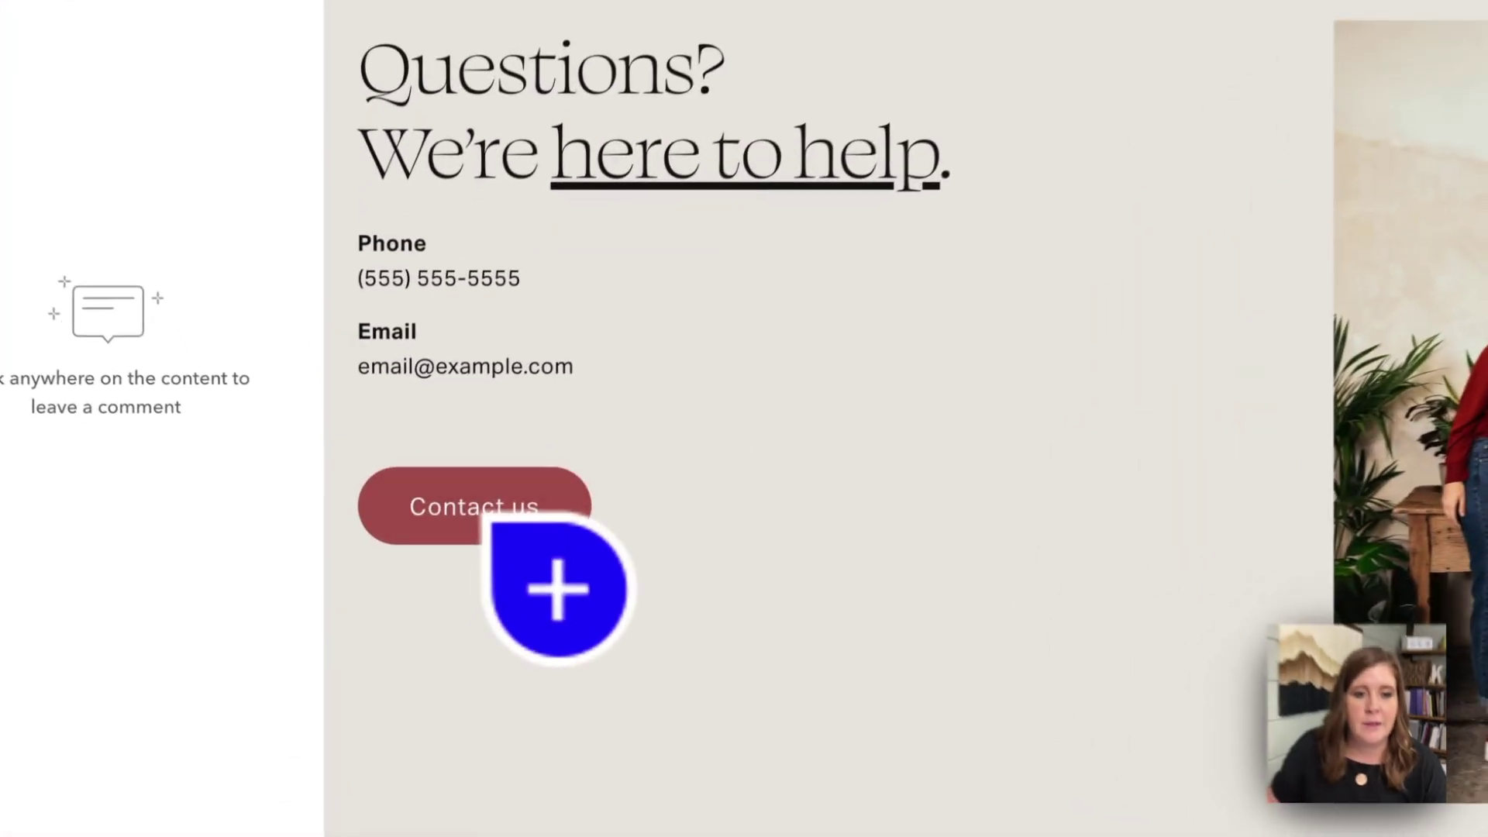
- Pin and post an 'Email us' comment on the Contact page's Contact us button
click(434, 553)
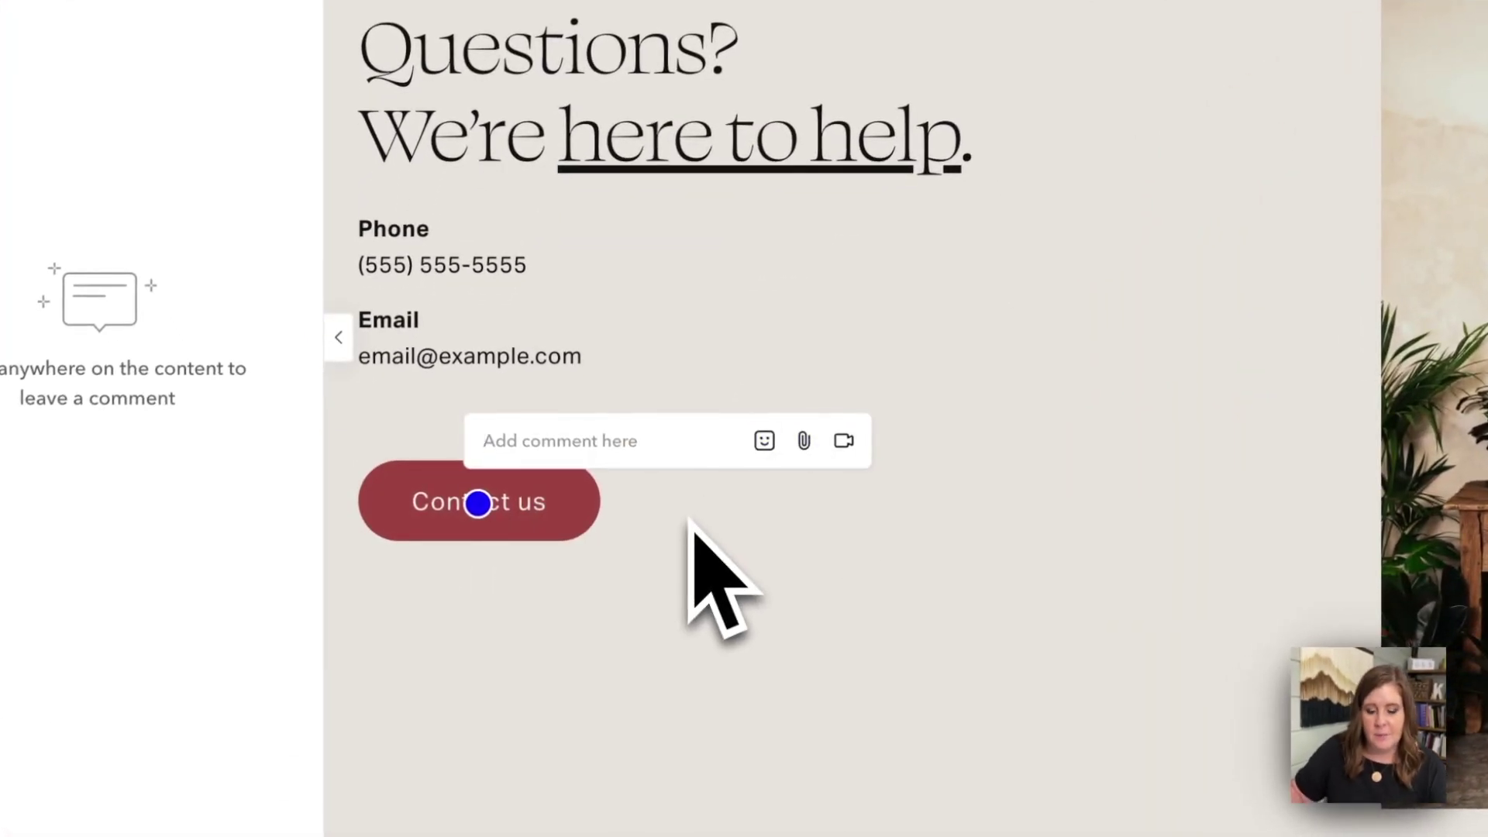
text(Fi)
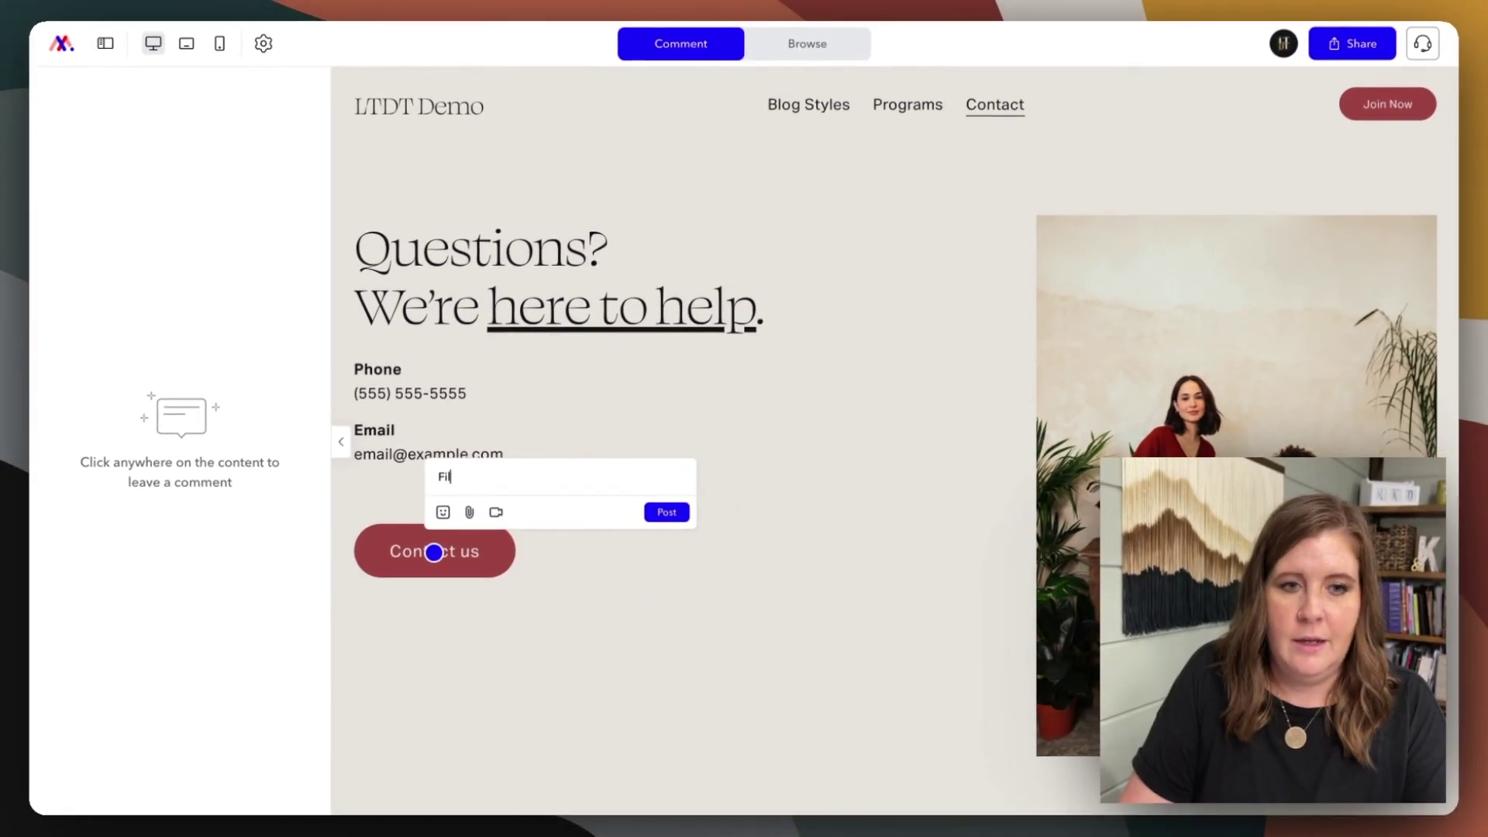
text(ll)
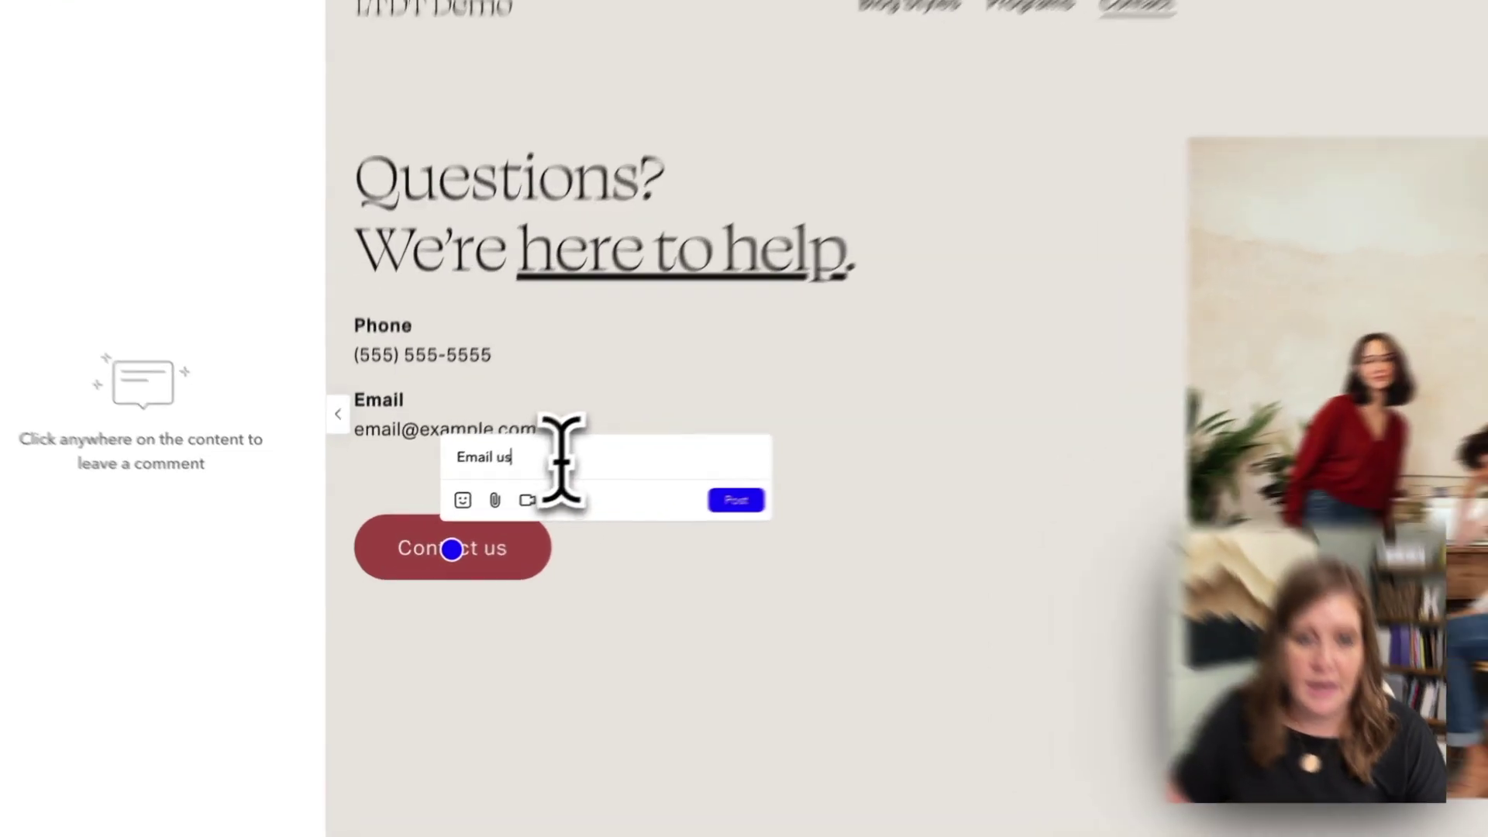
drag(527, 476, 436, 477)
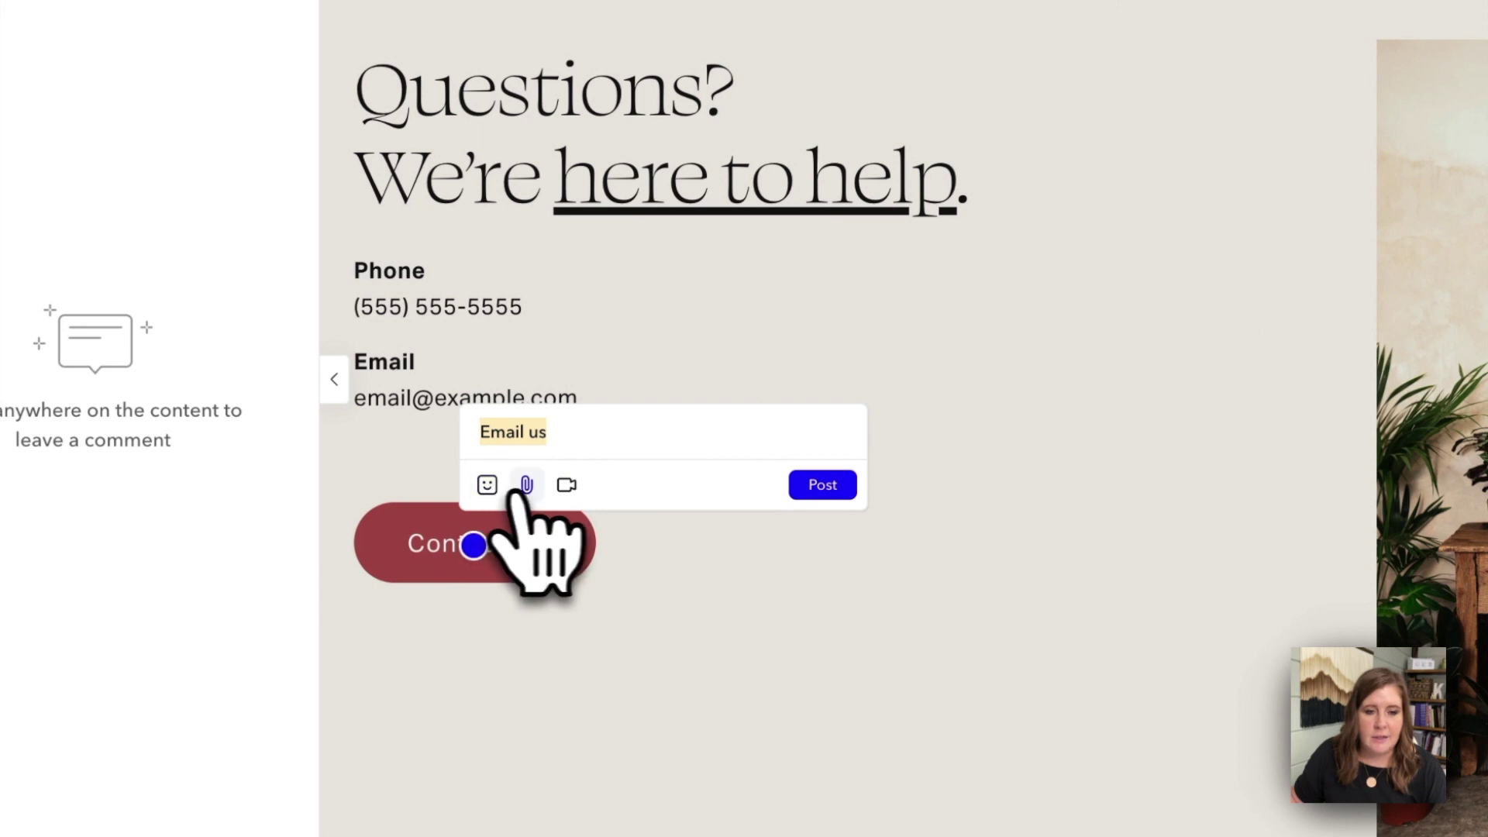
click(487, 486)
click(686, 415)
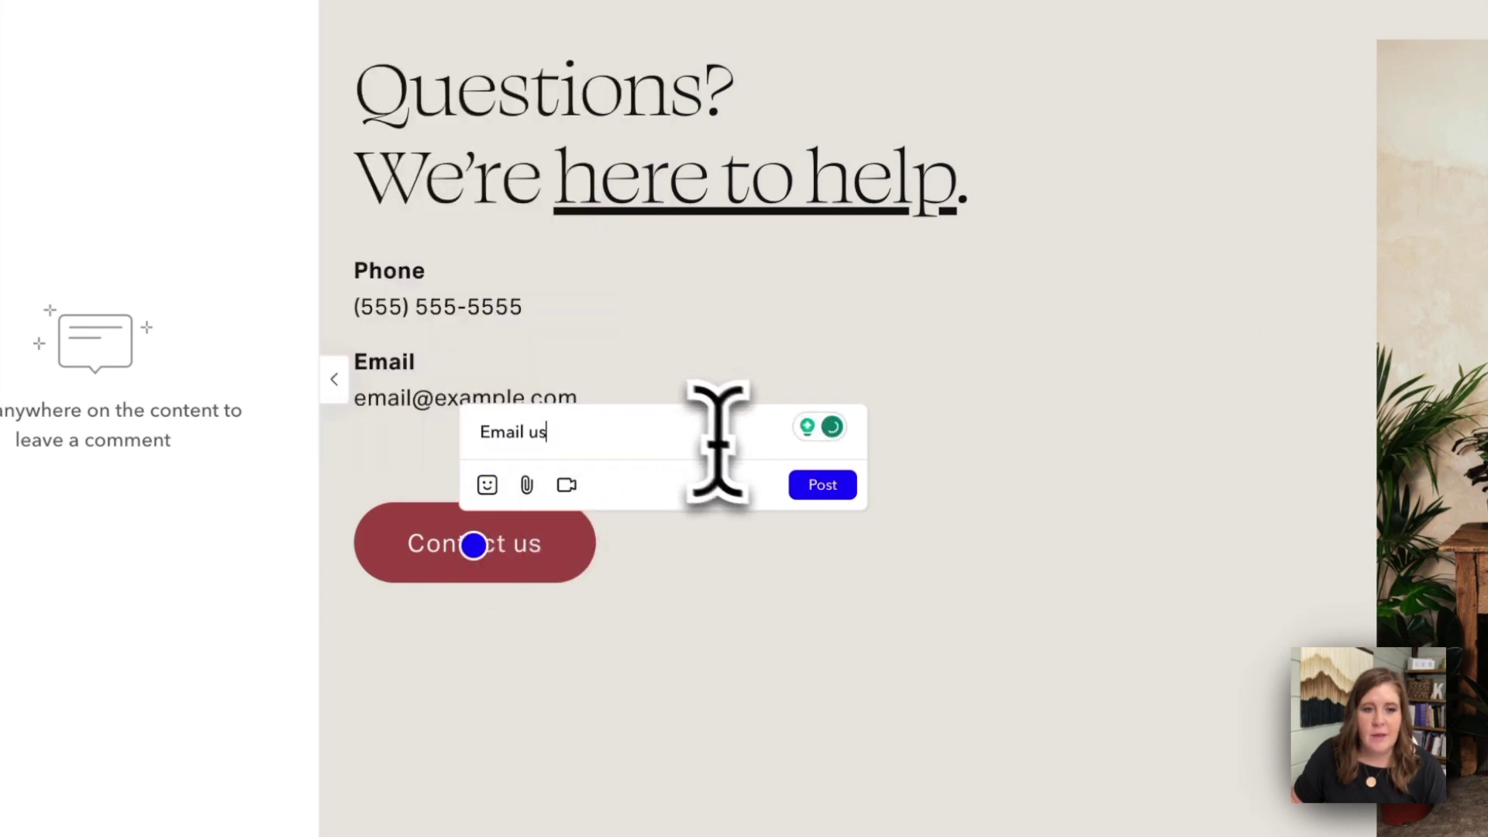
click(820, 493)
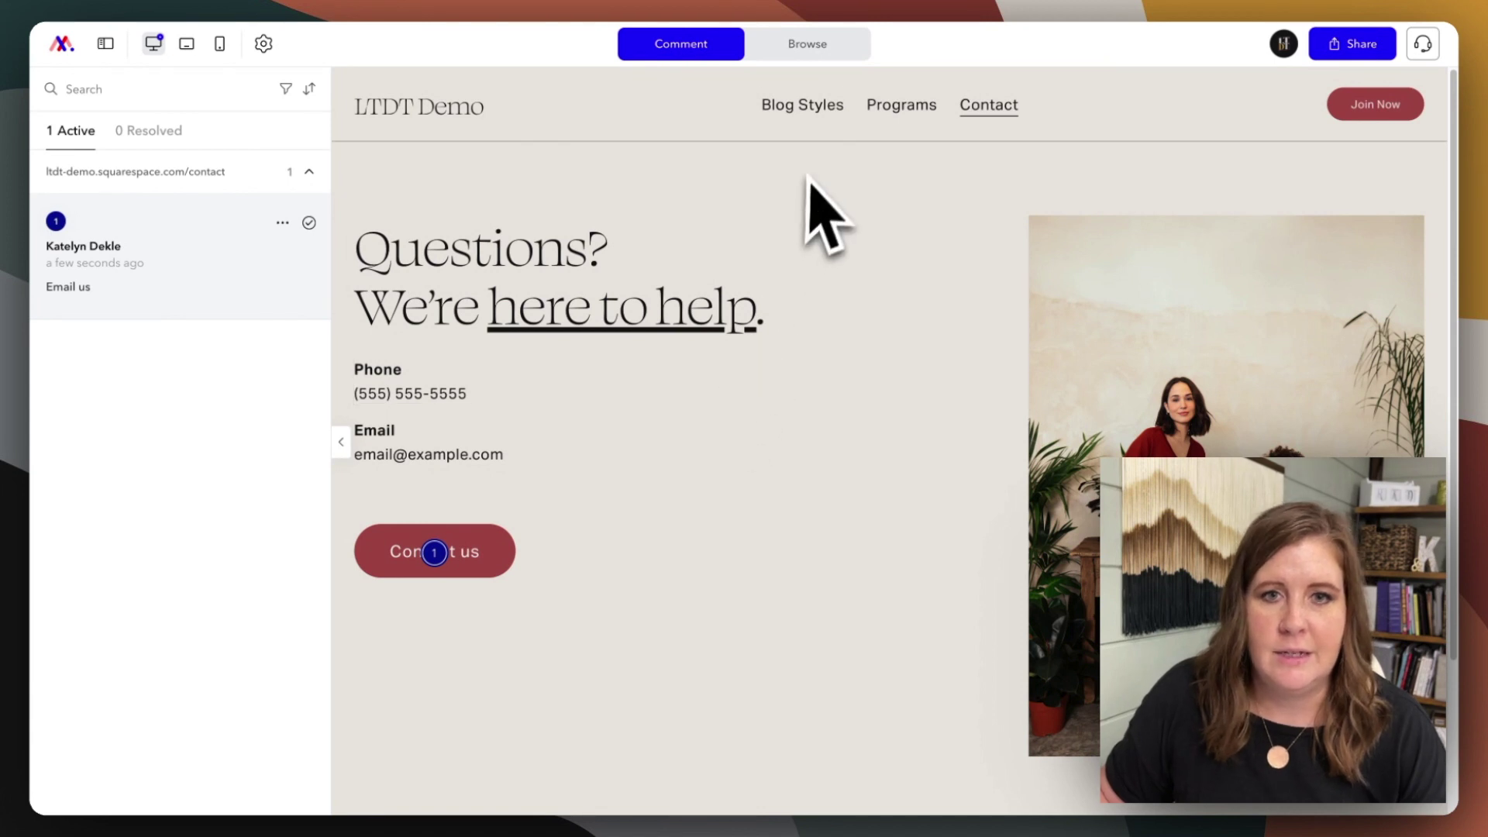
- Browse to the Blog page and scroll down to the Meet Your Host! section
click(807, 48)
mouse_move(802, 97)
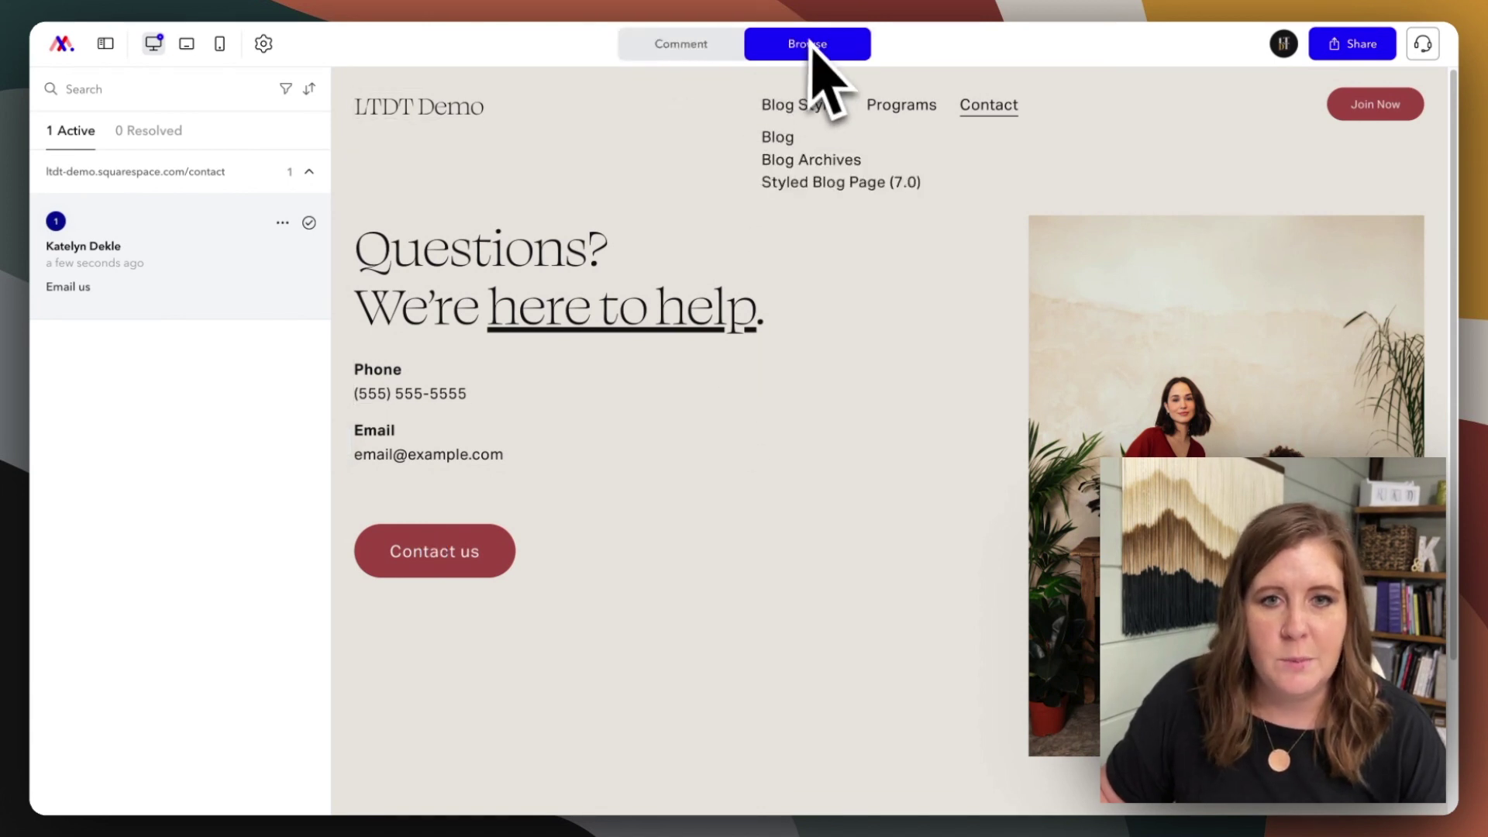
click(779, 143)
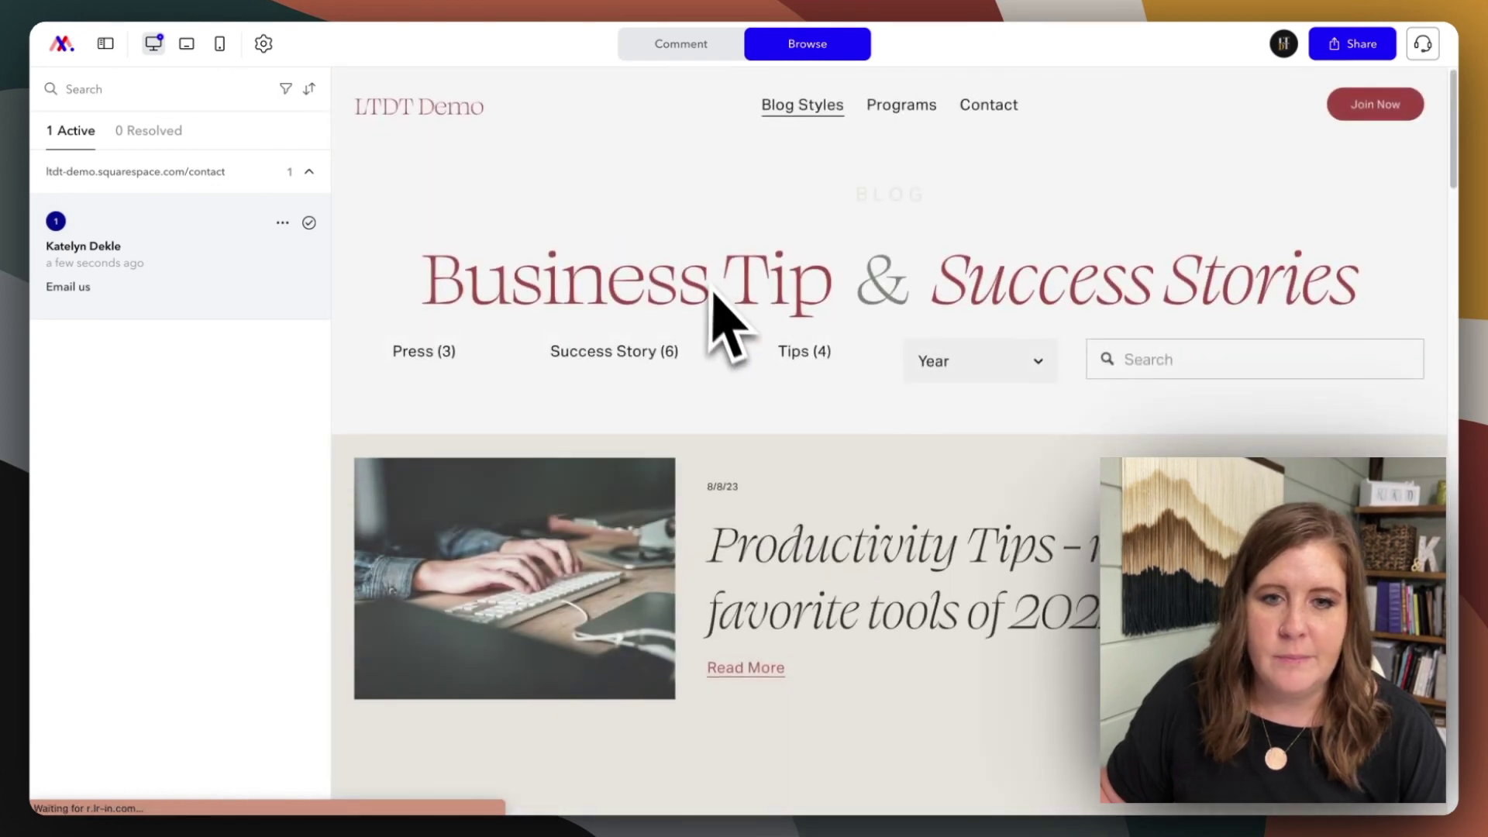
scroll(713, 293, down, 20)
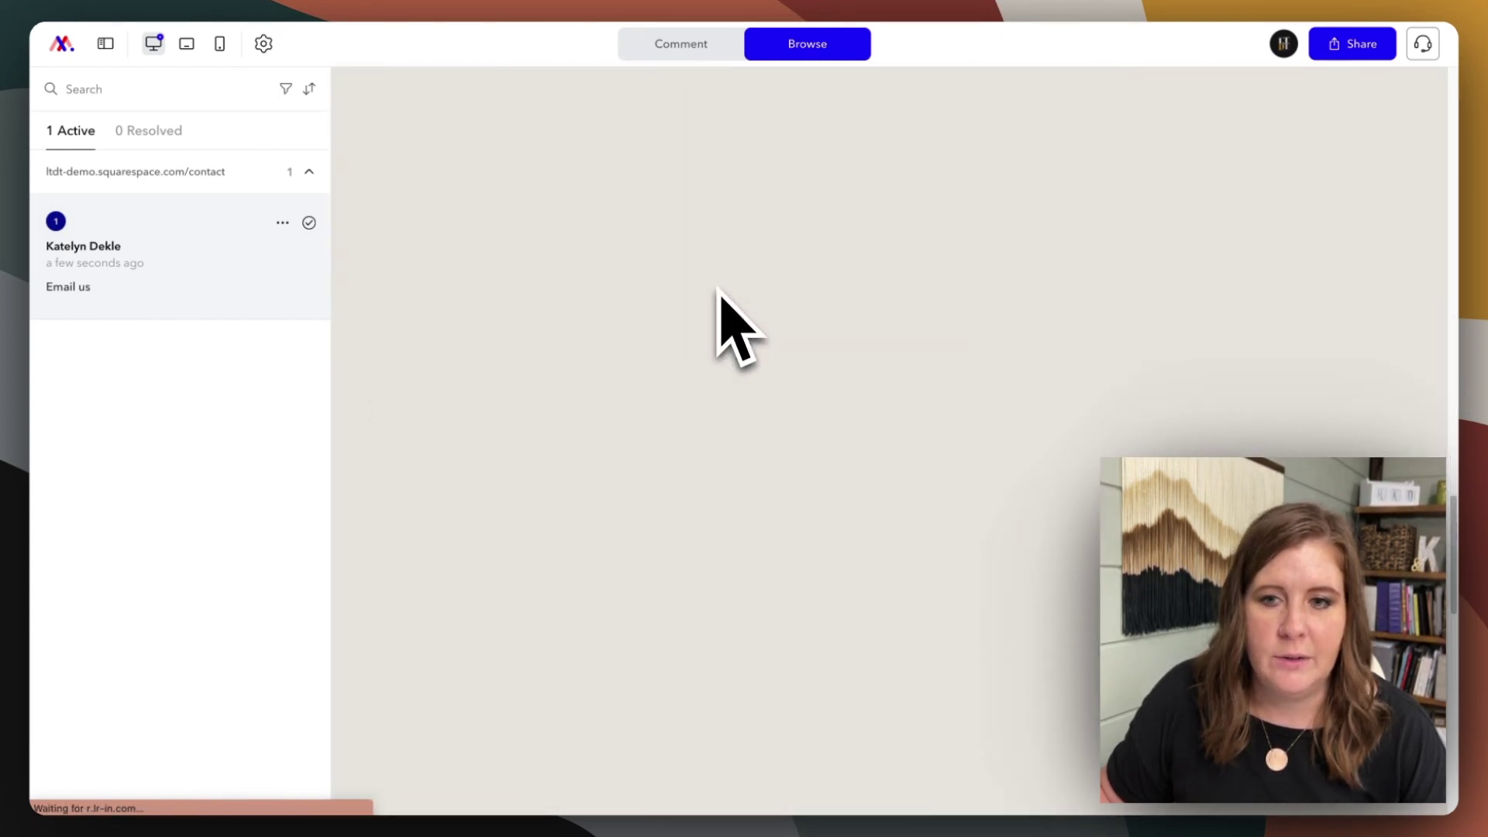
scroll(719, 293, down, 5)
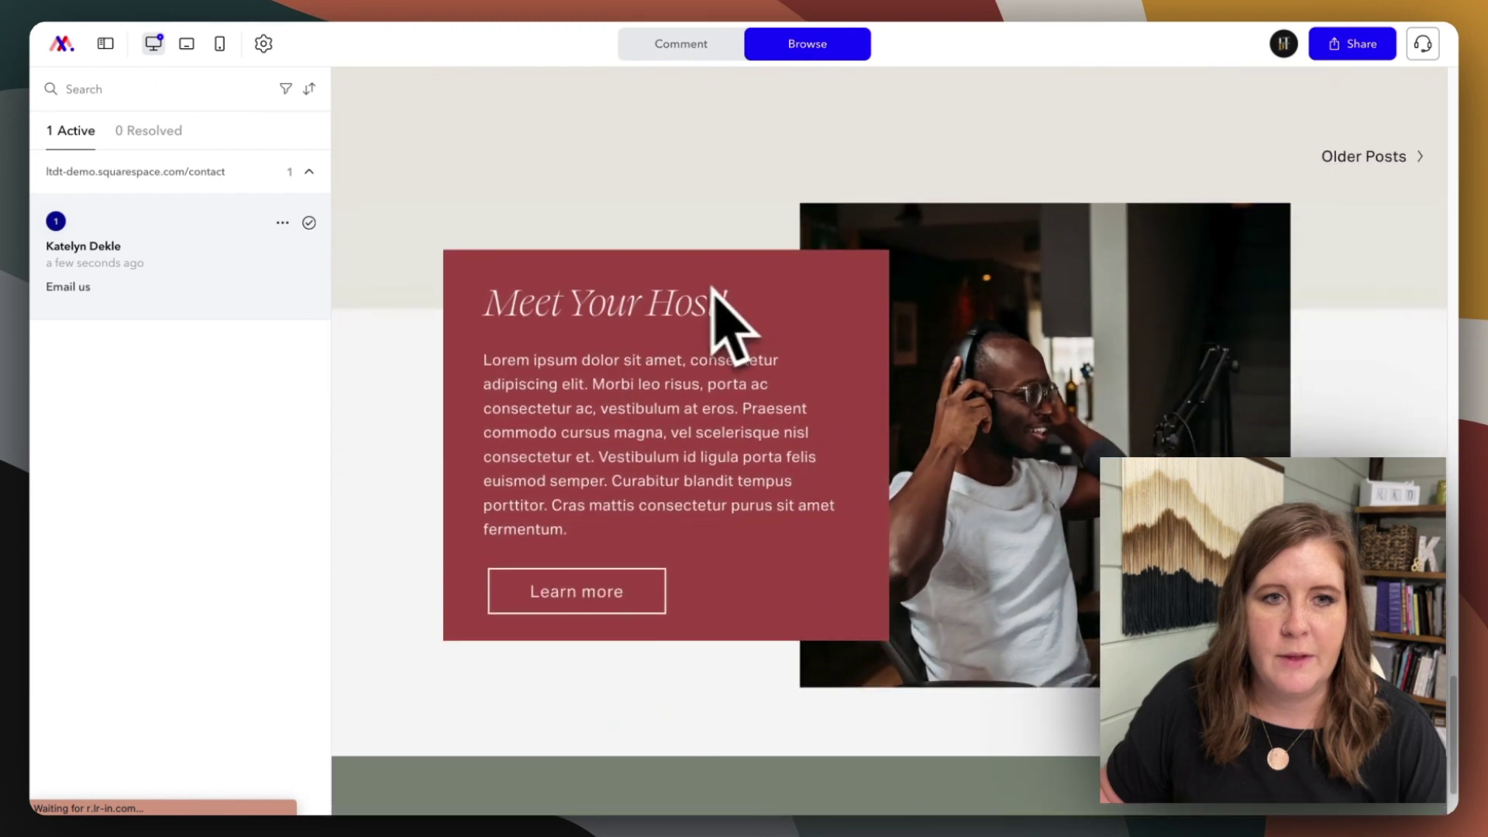
- Pin 'change title to: Meet The Author' on the heading and 'meet Devon' on Learn more
click(712, 51)
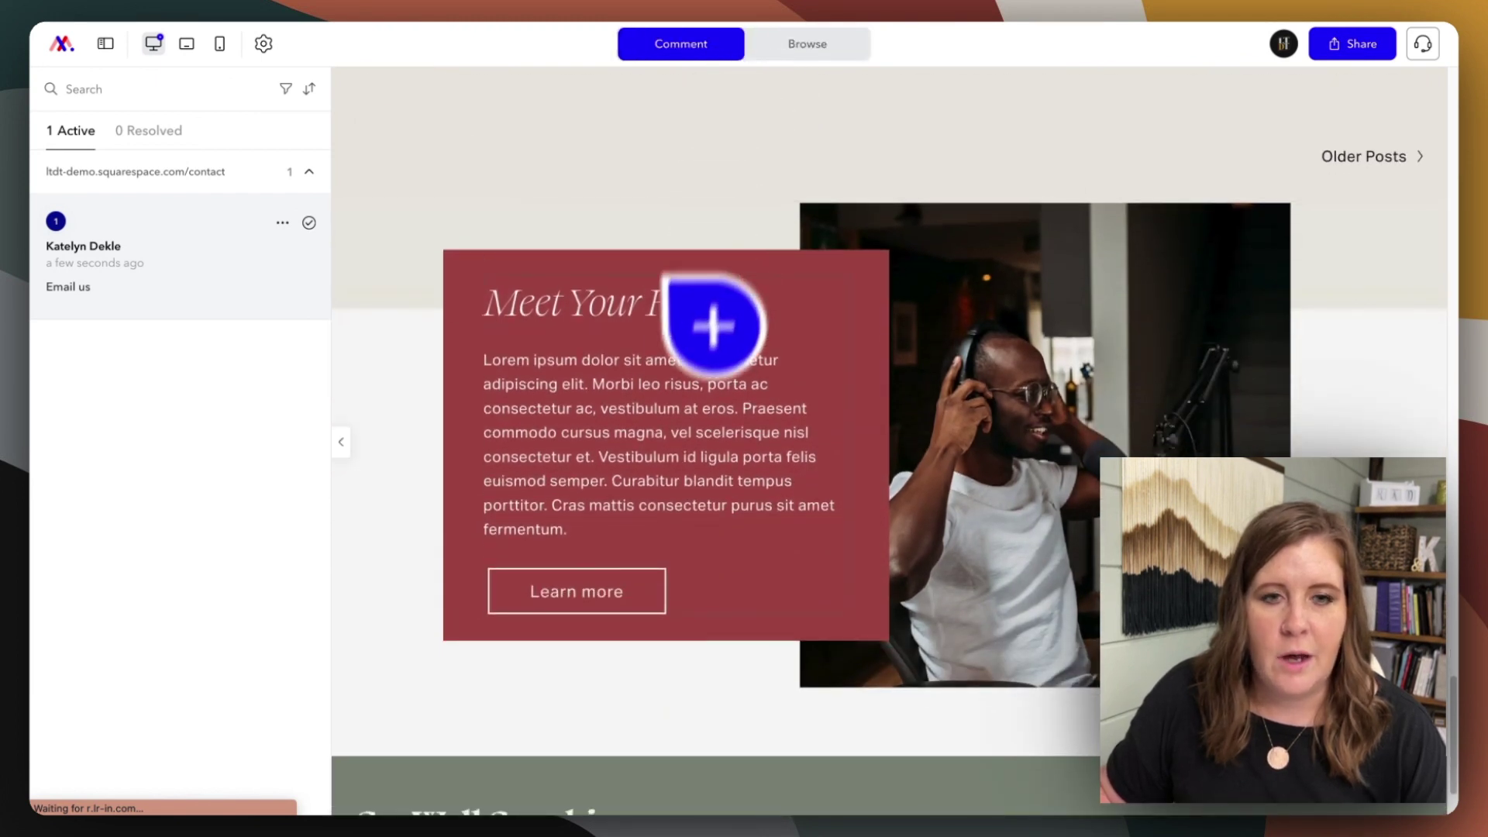
click(577, 306)
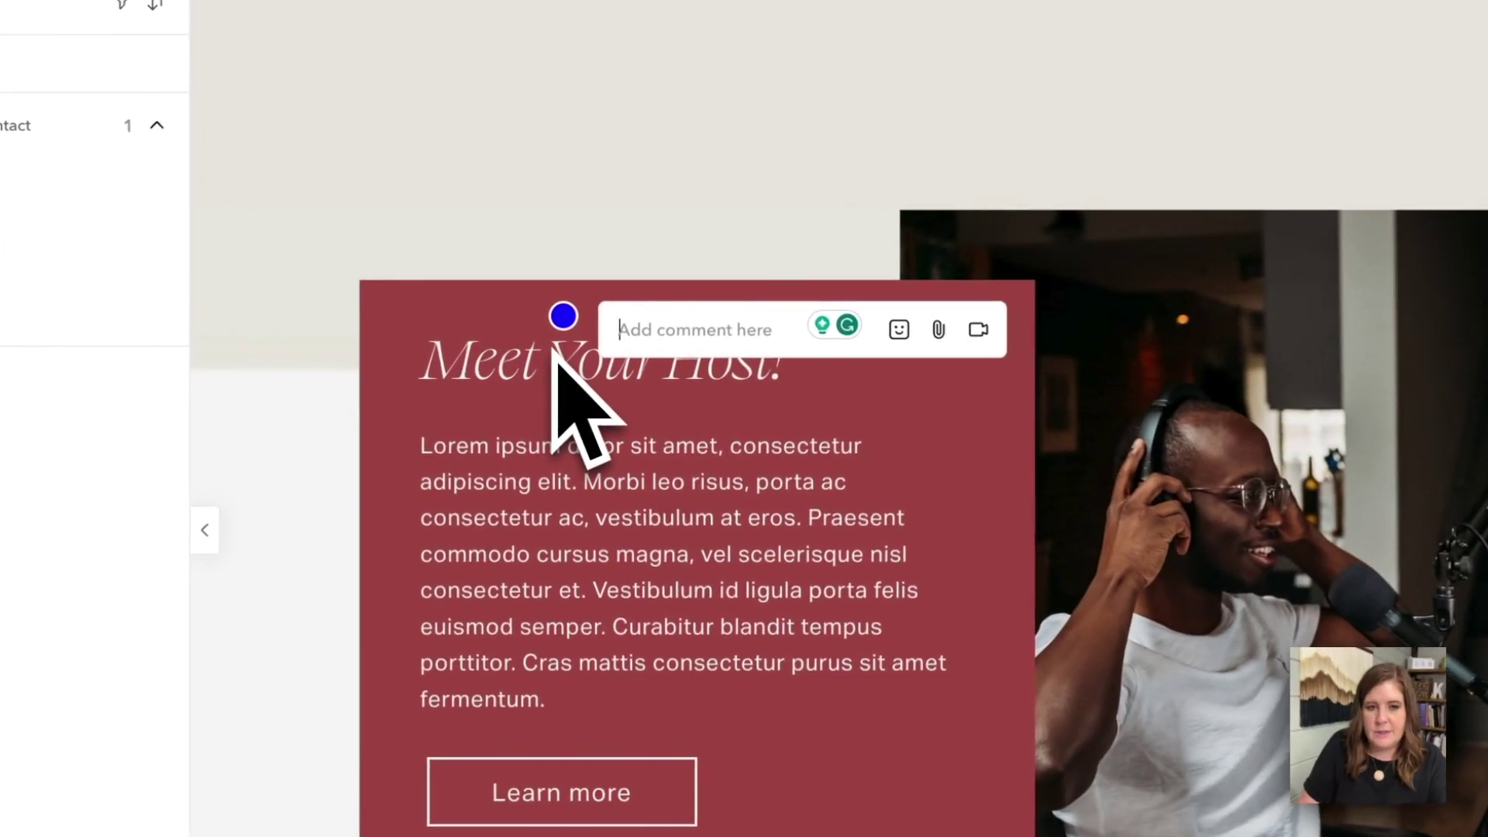
text(change title to: Meet The Author)
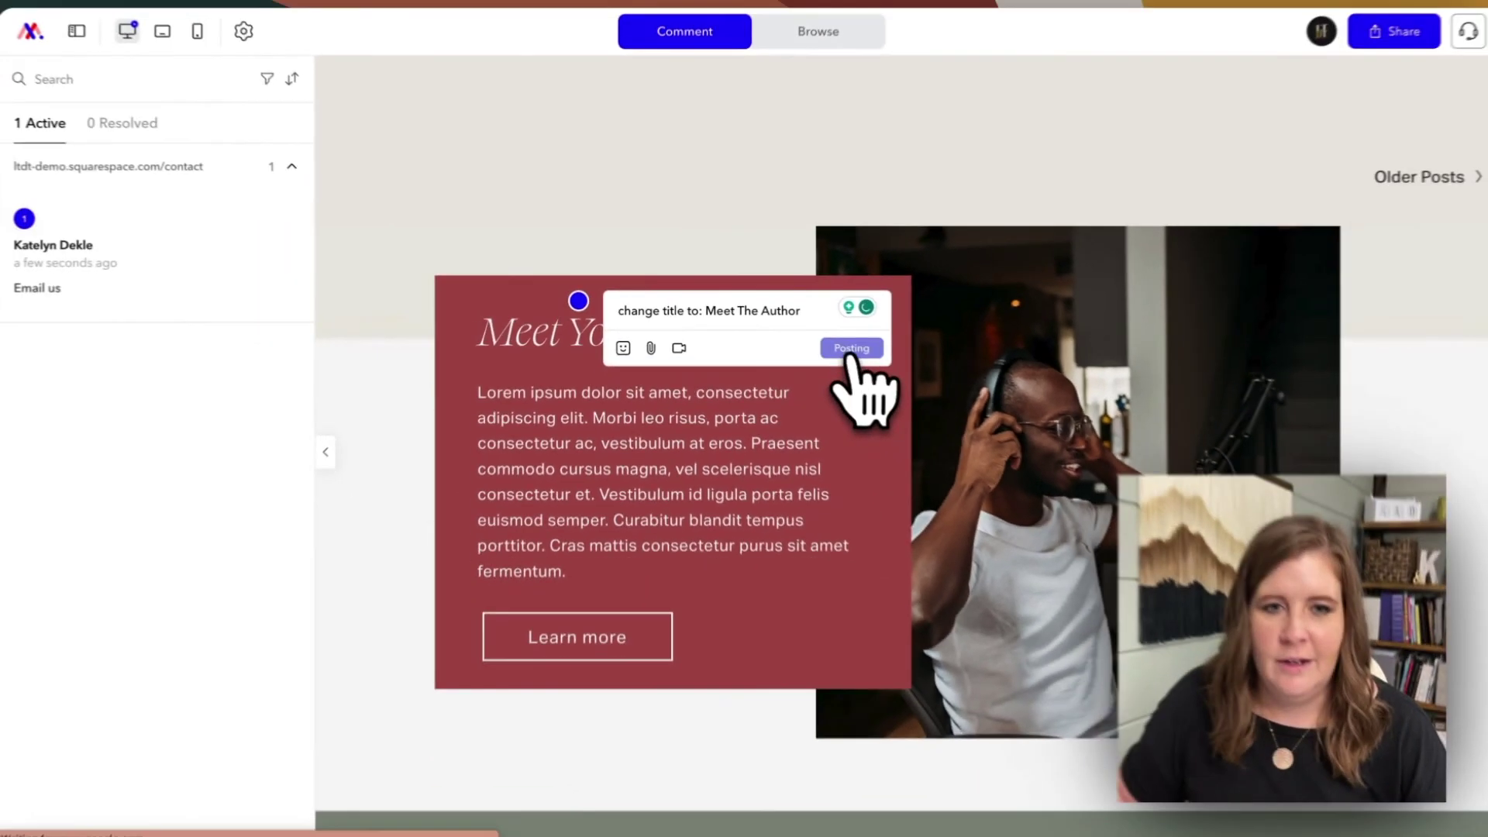
click(962, 383)
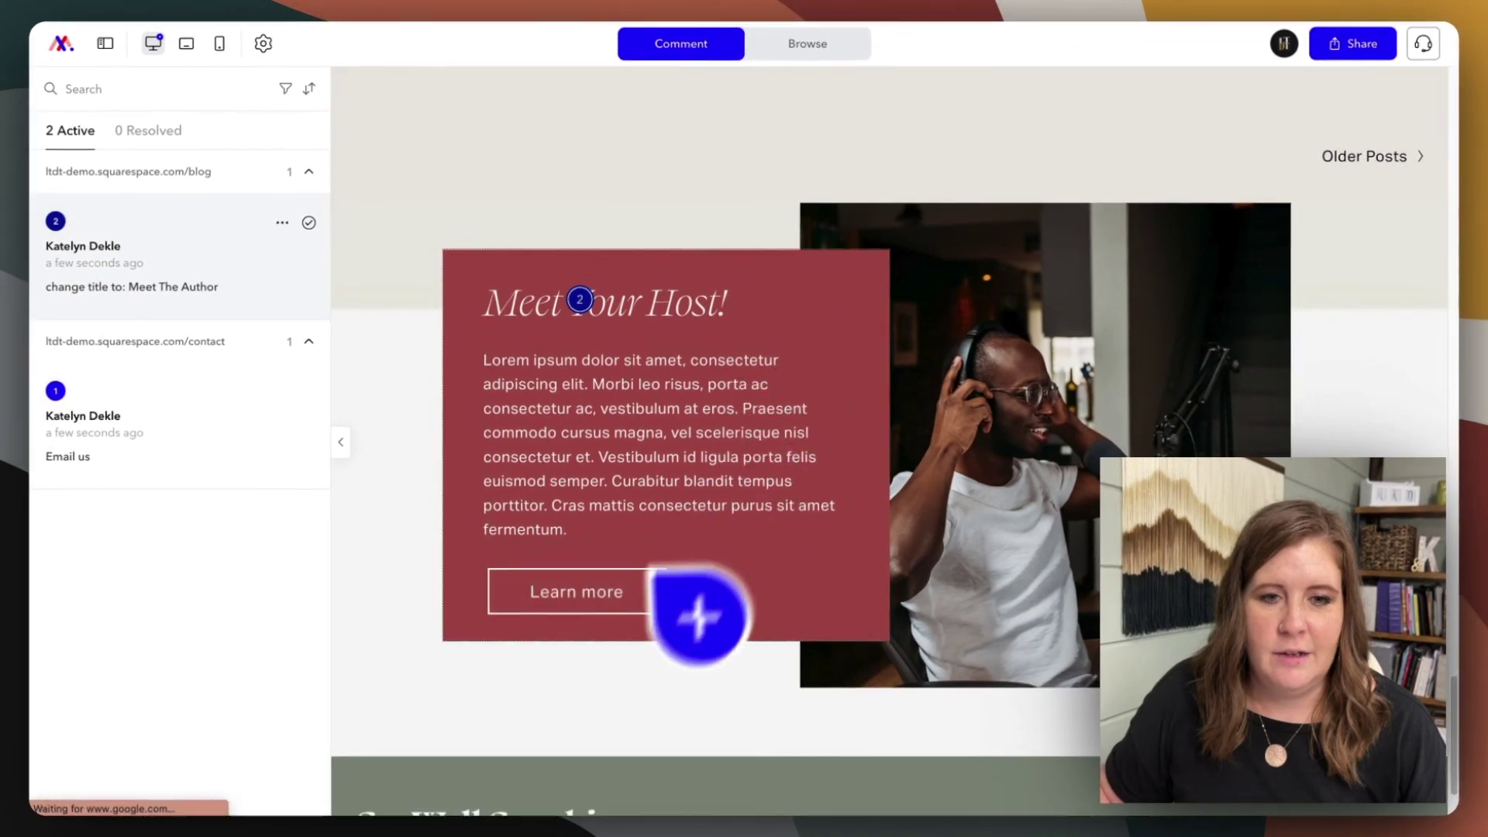
click(583, 606)
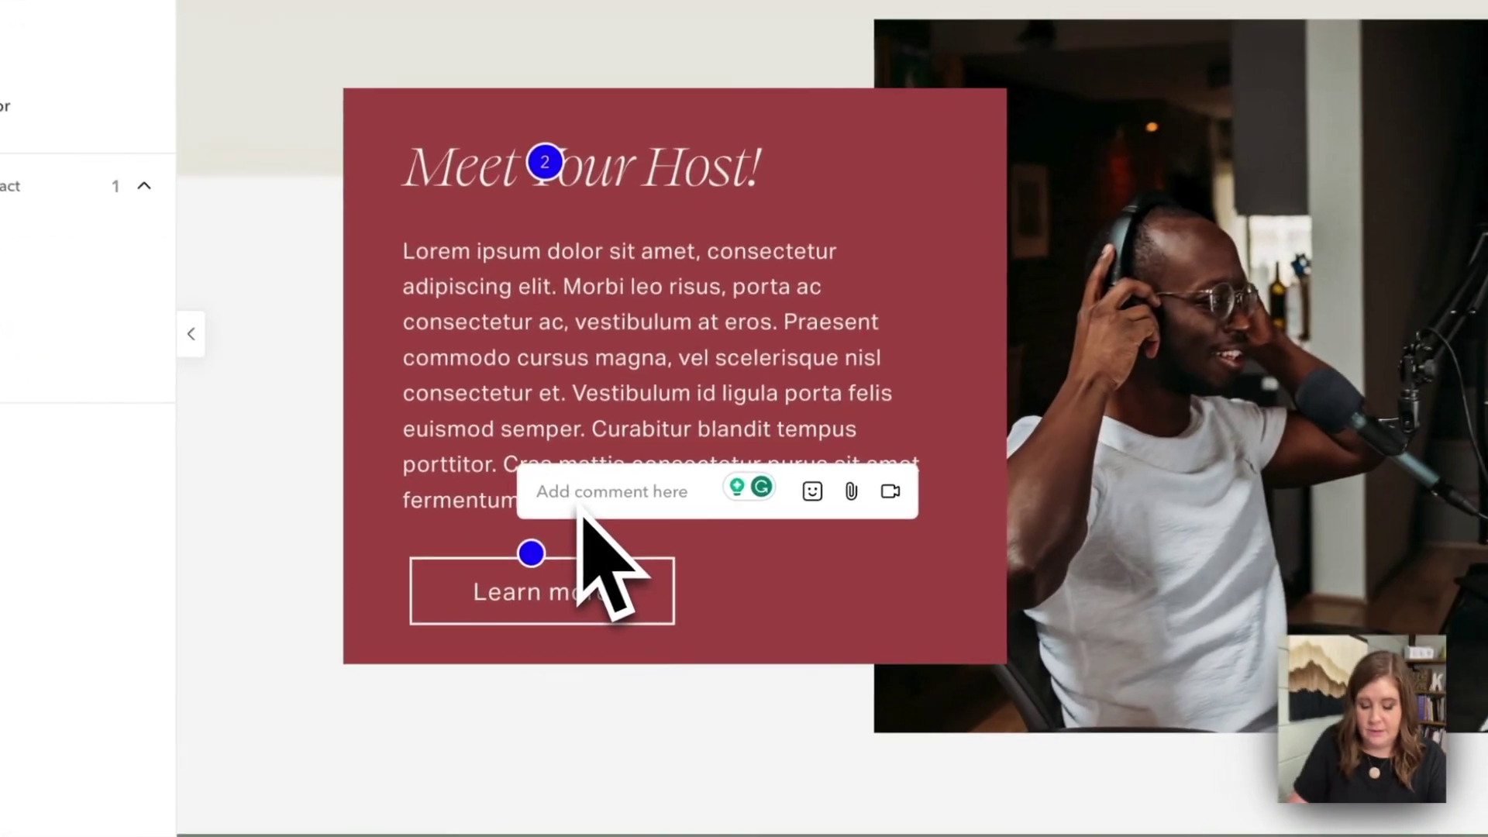
text(meet Devon)
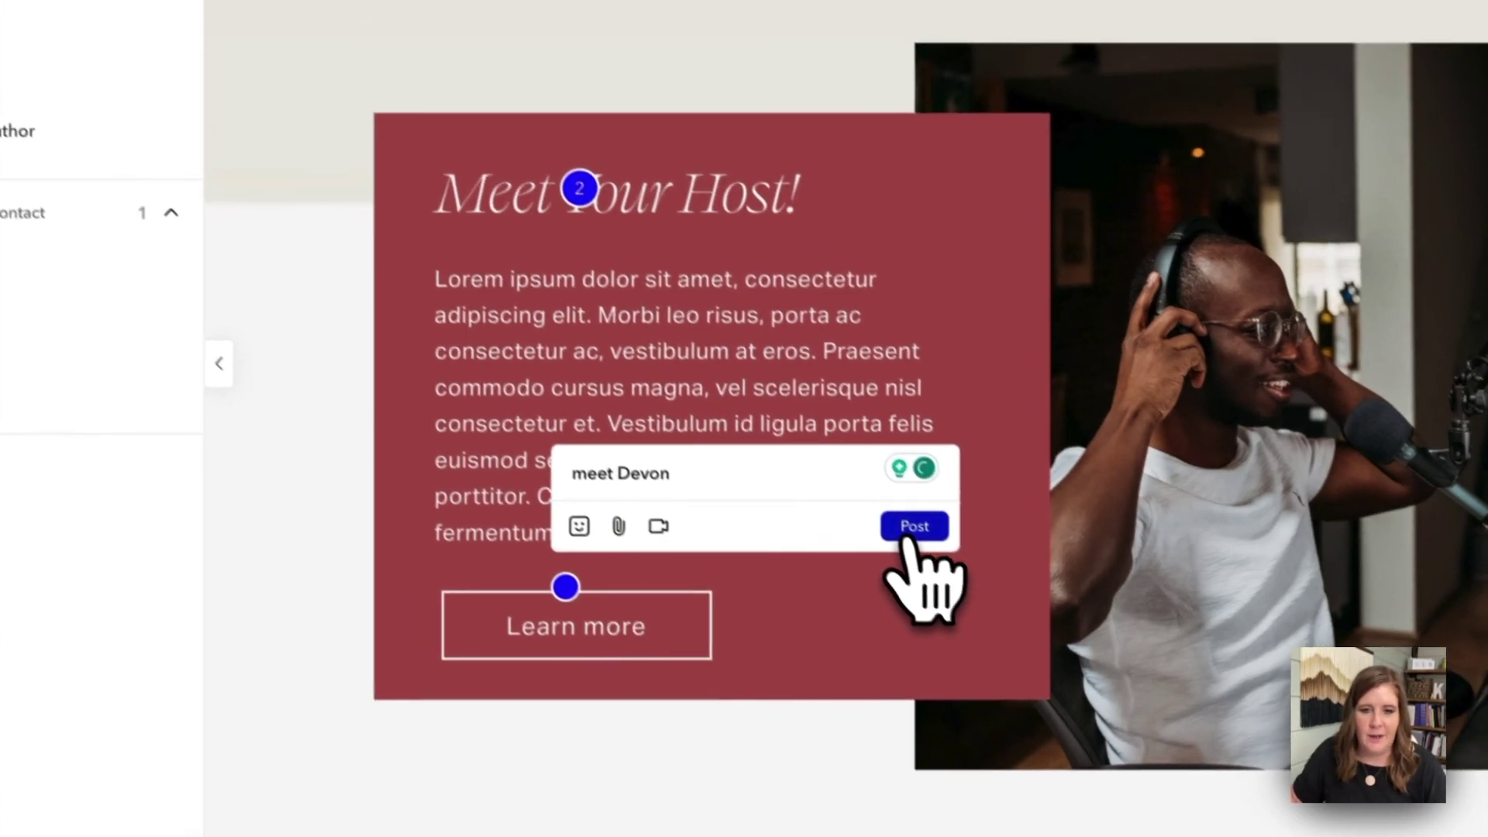
click(868, 494)
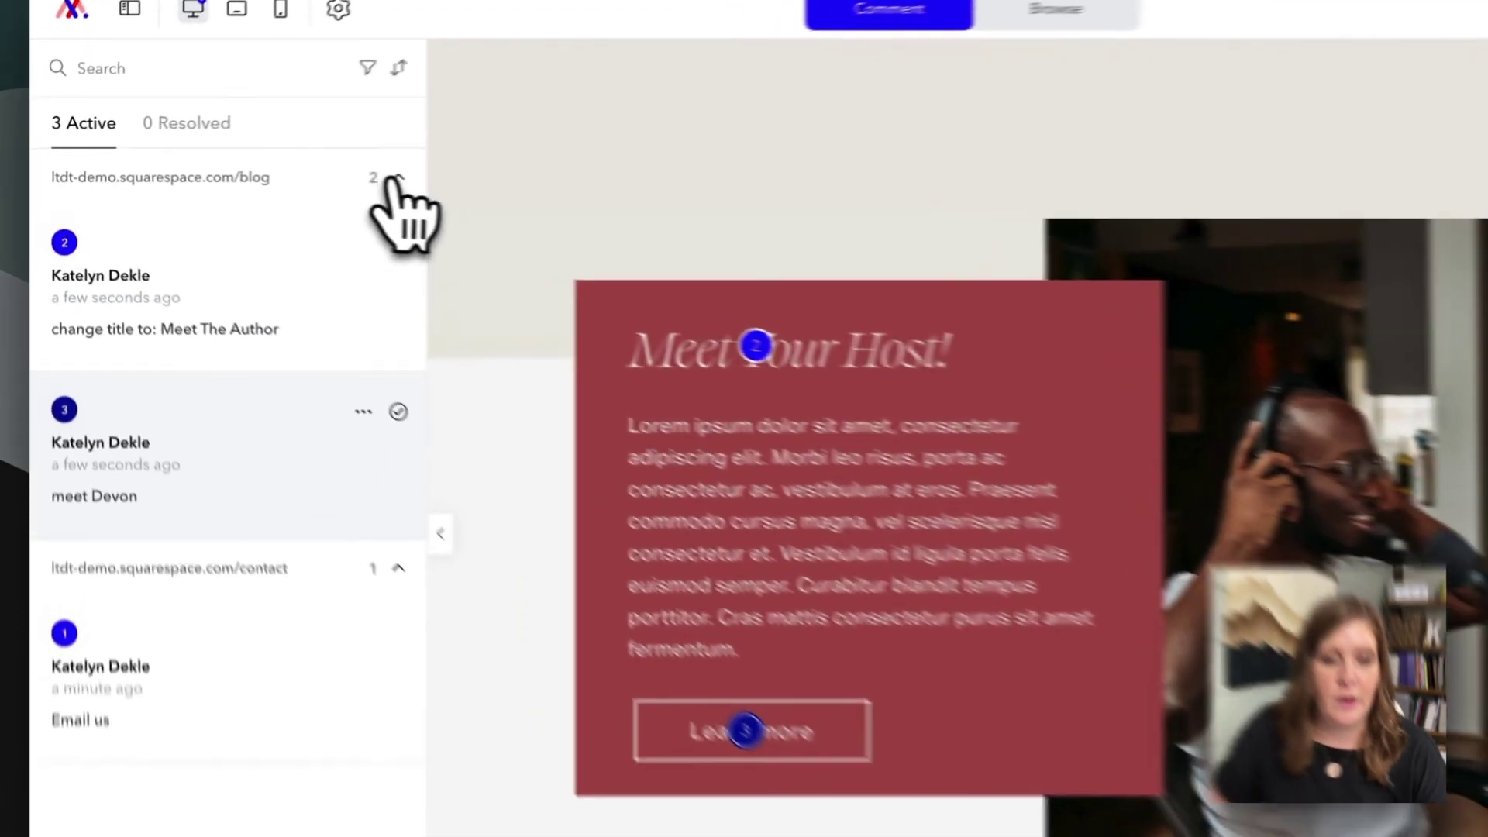
- Collapse the blog and contact comment groups, then open the Email us thread under /contact
click(396, 180)
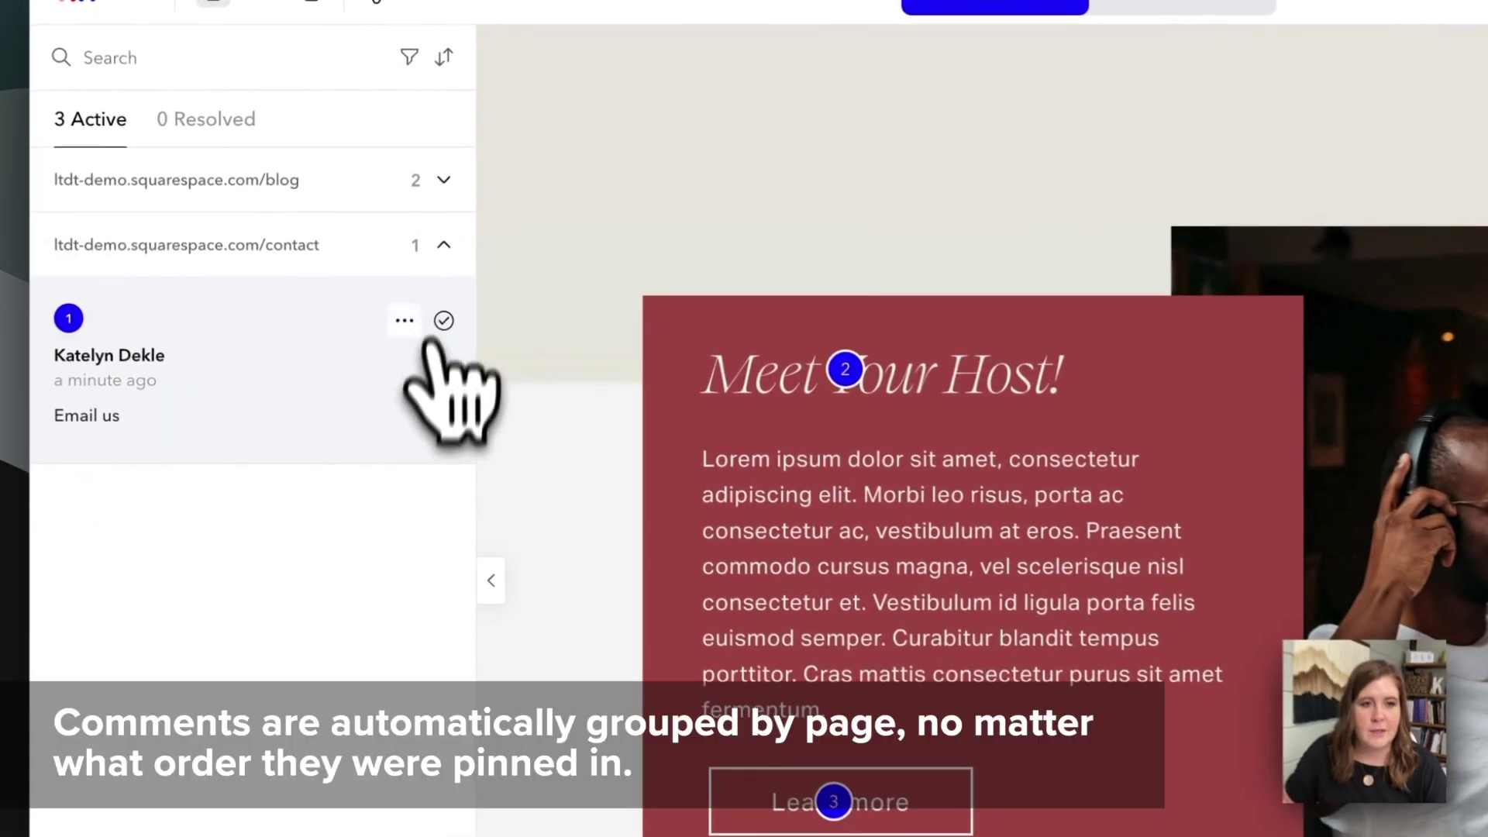
click(398, 235)
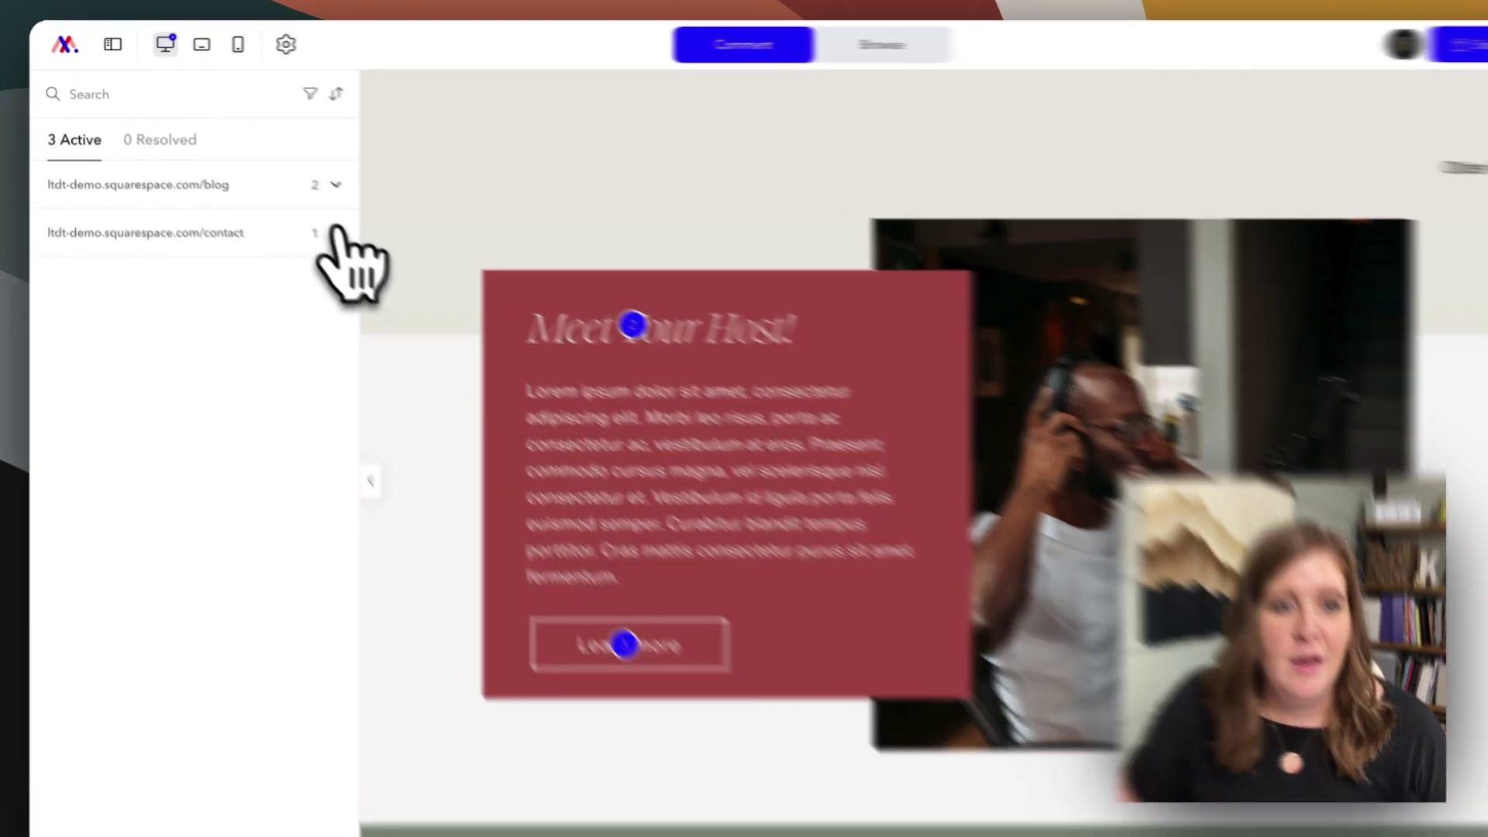
click(309, 216)
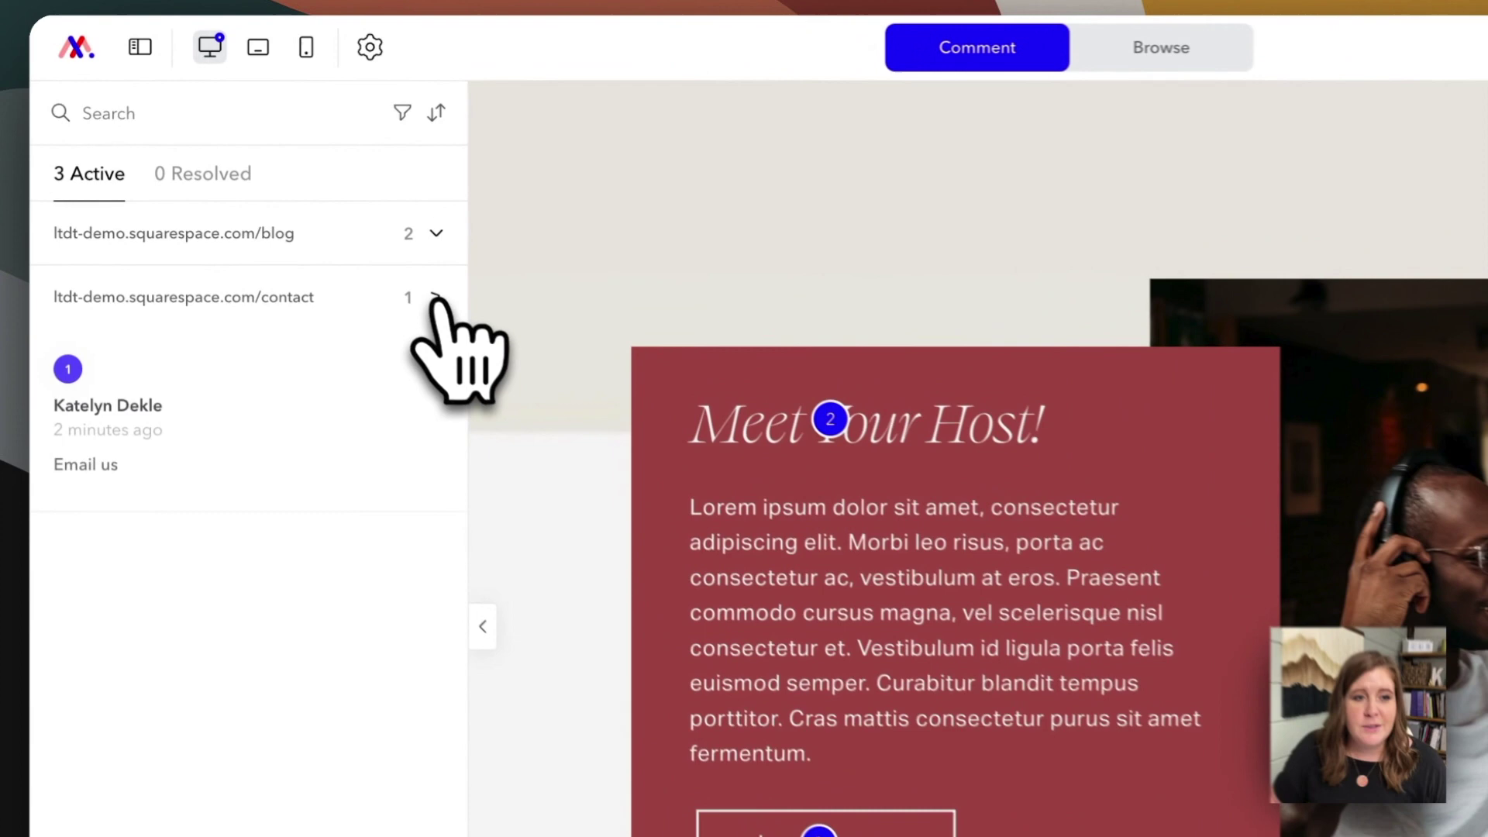
click(198, 316)
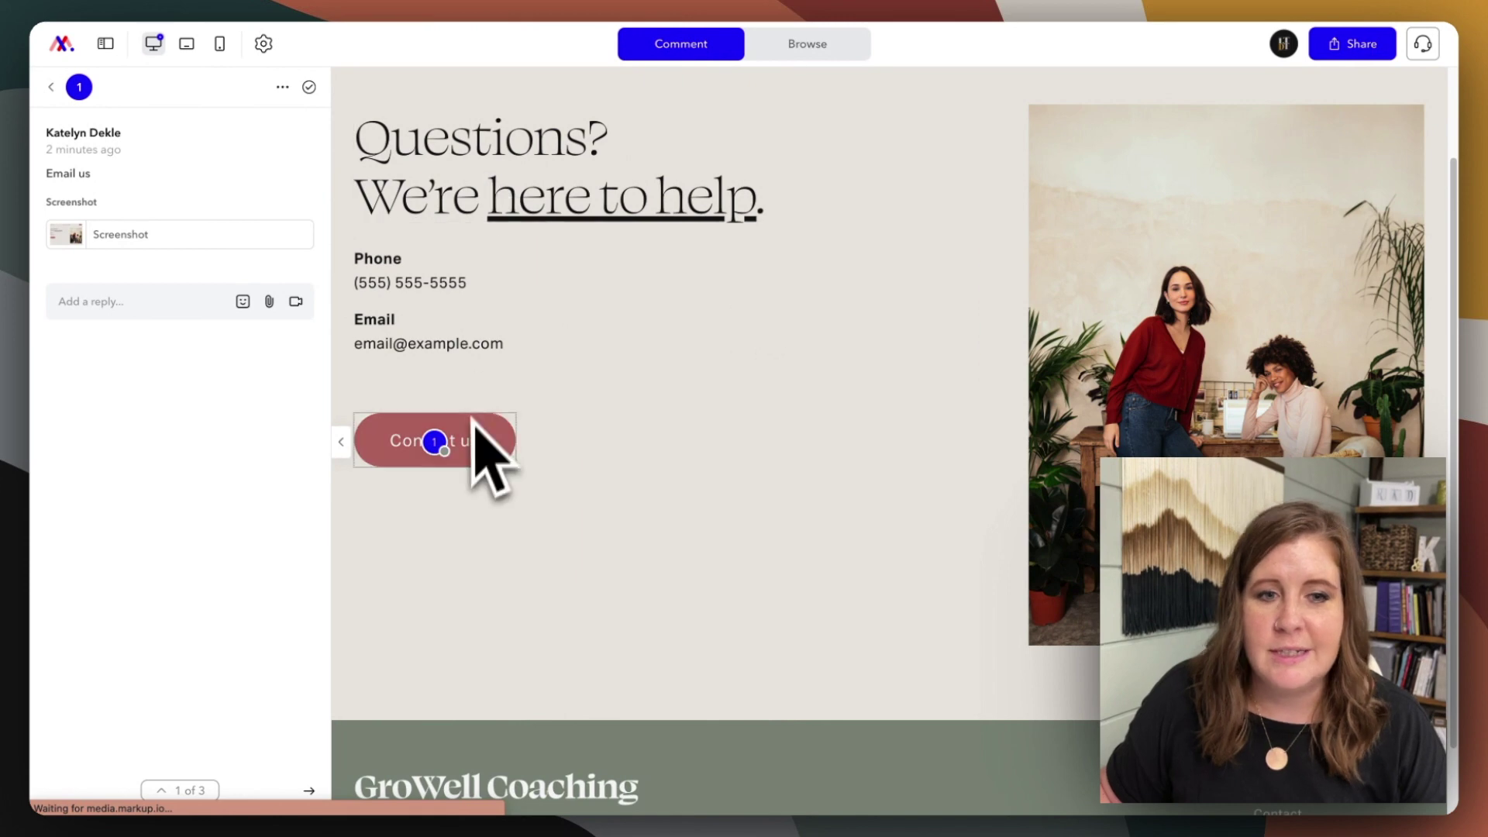
- View and close the Email us comment's attached screenshot
mouse_move(444, 450)
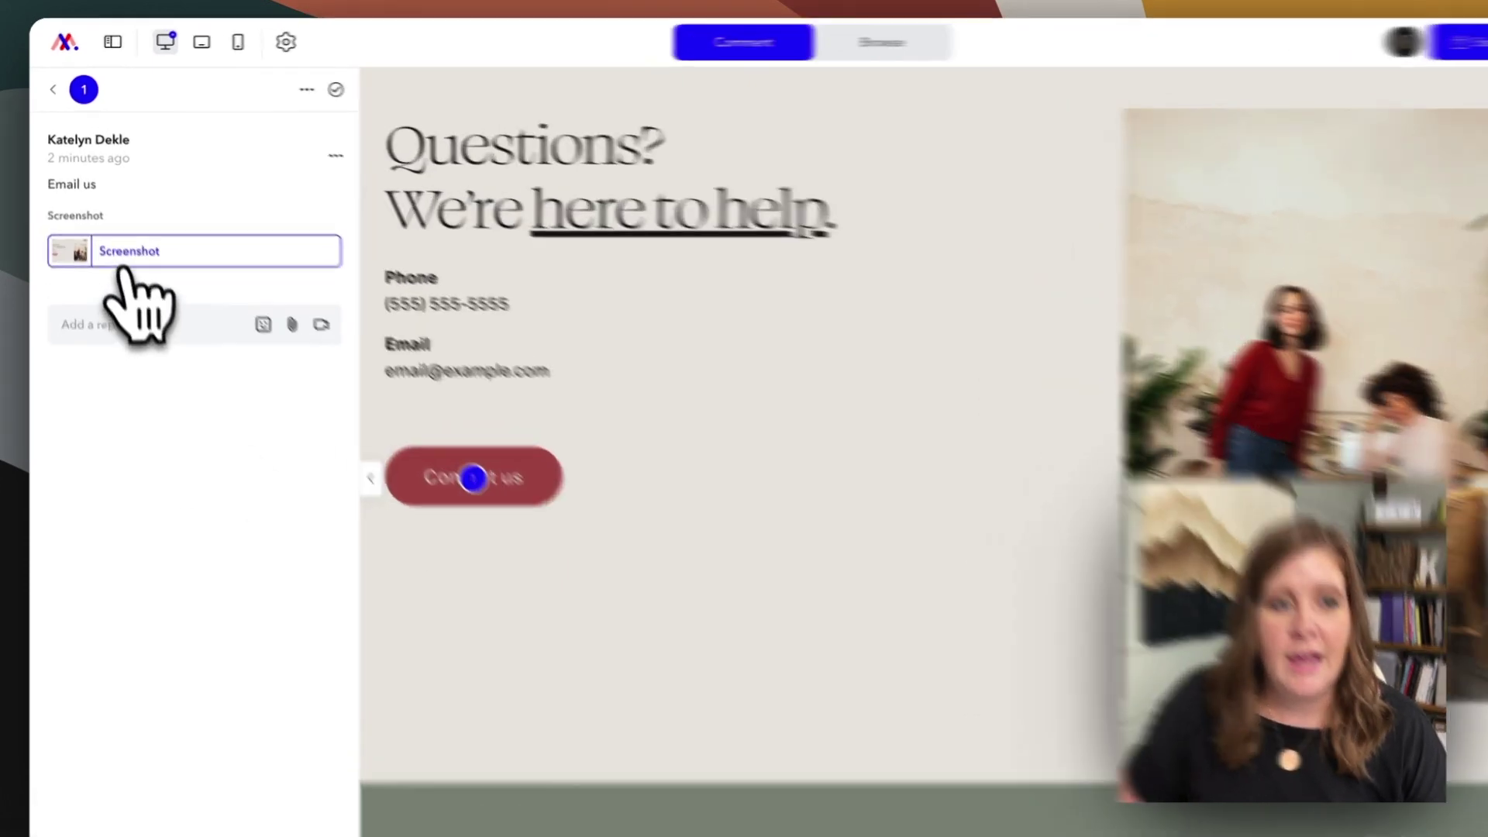
click(118, 239)
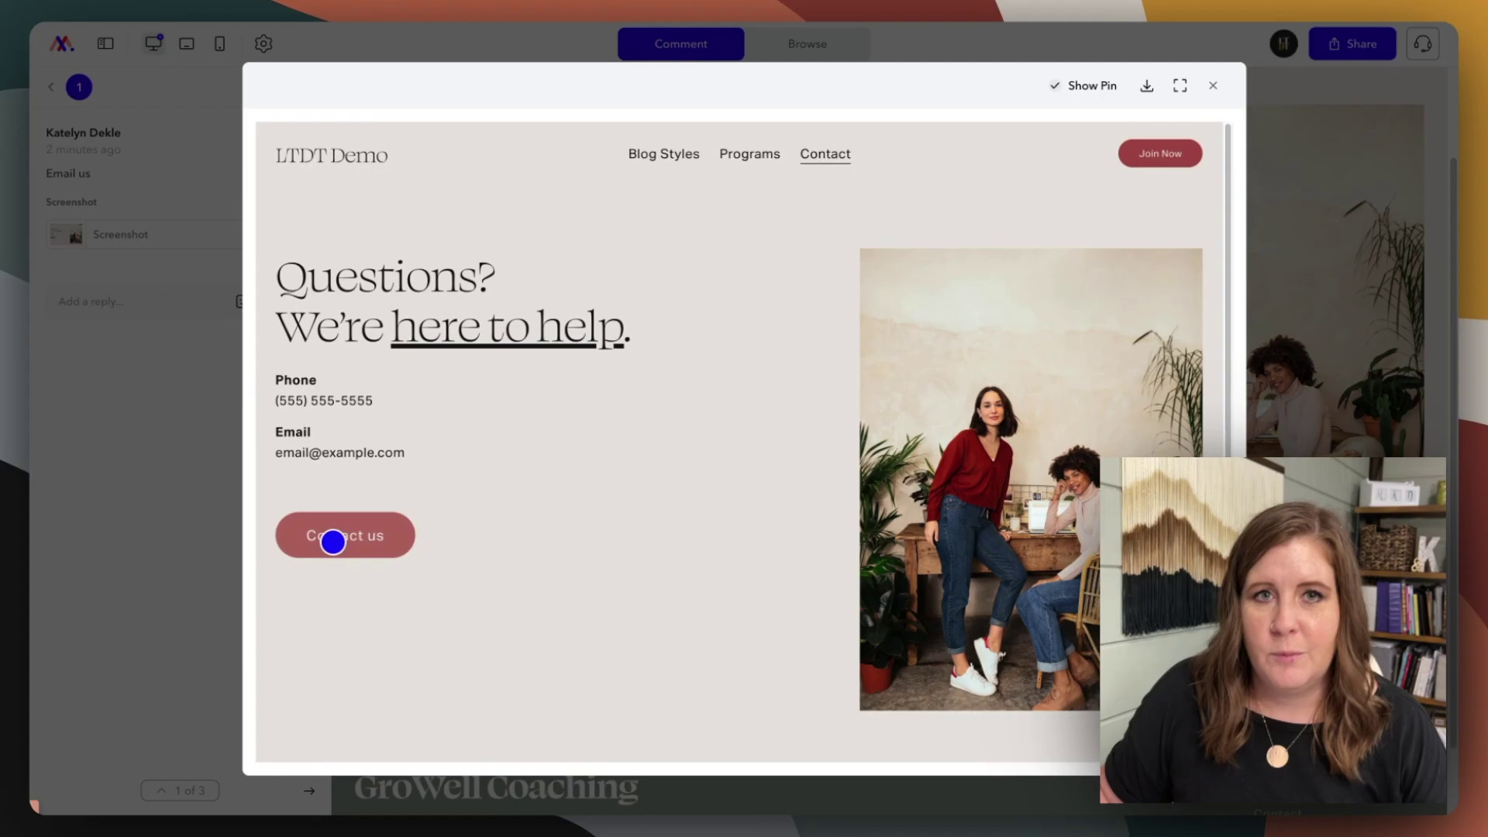
click(1212, 85)
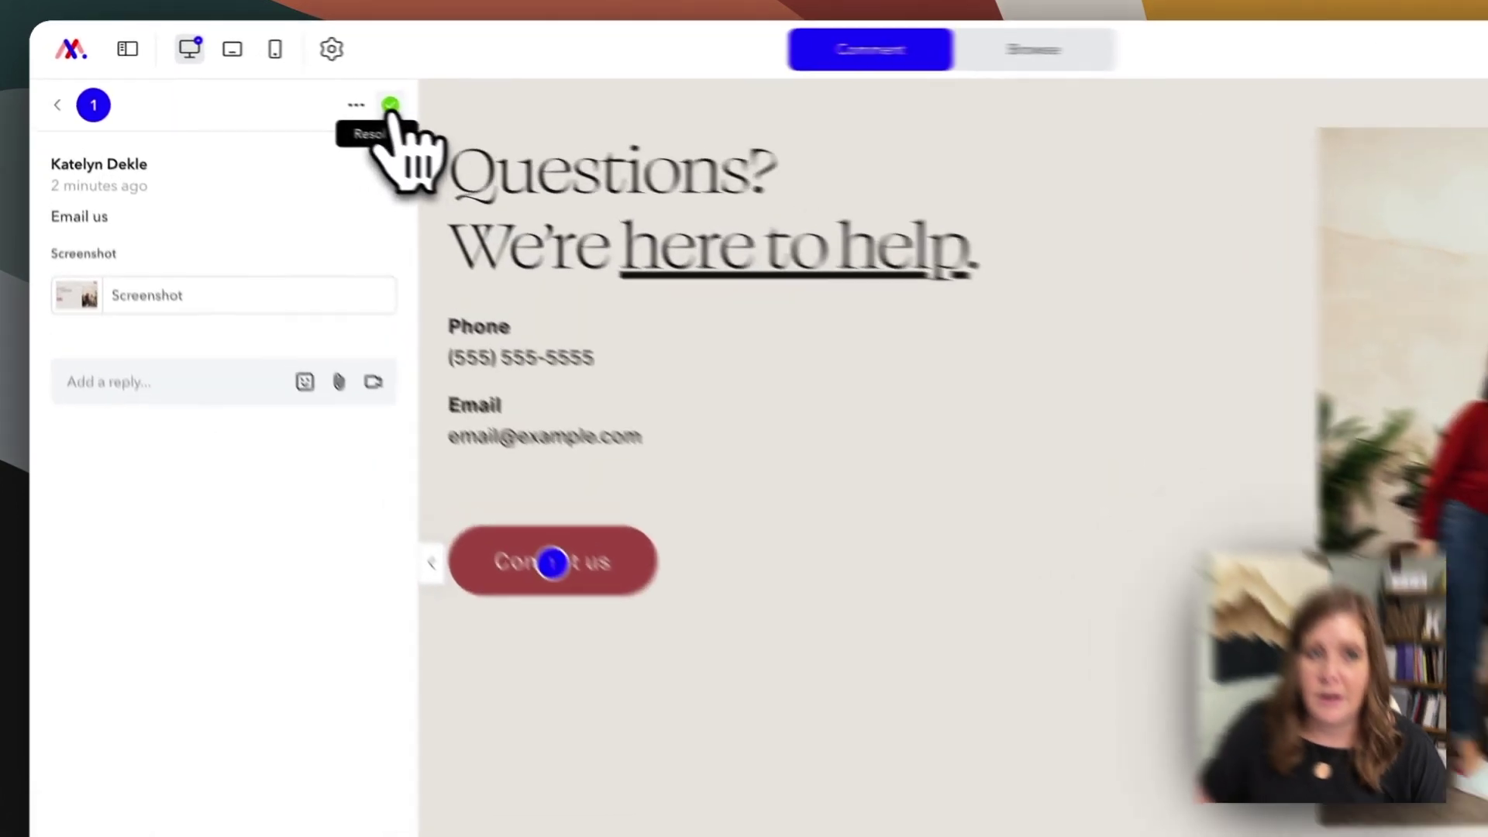
- Resolve the Email us comment and list it under 1 Resolved
click(308, 87)
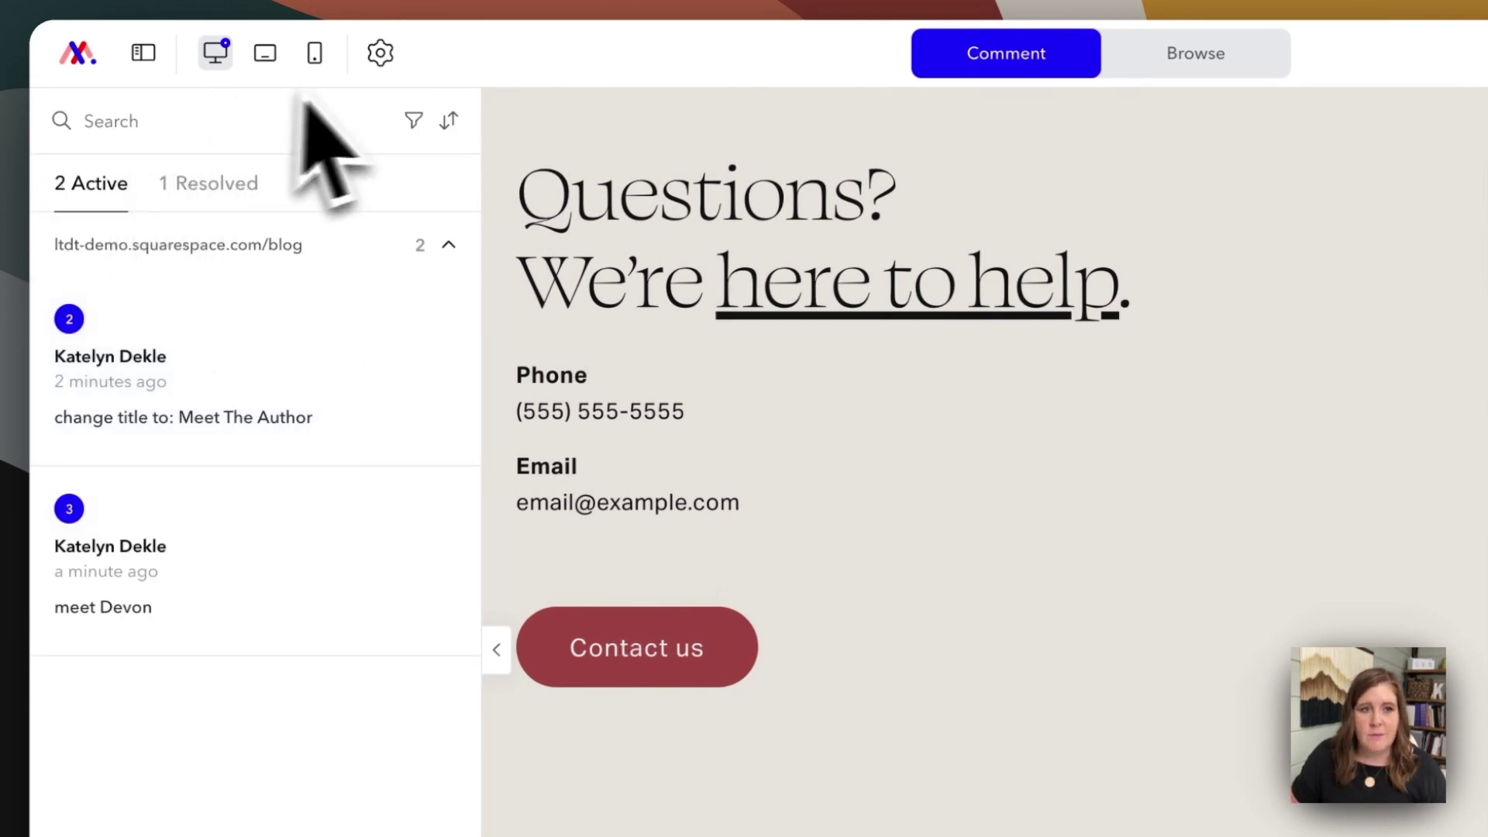
click(379, 53)
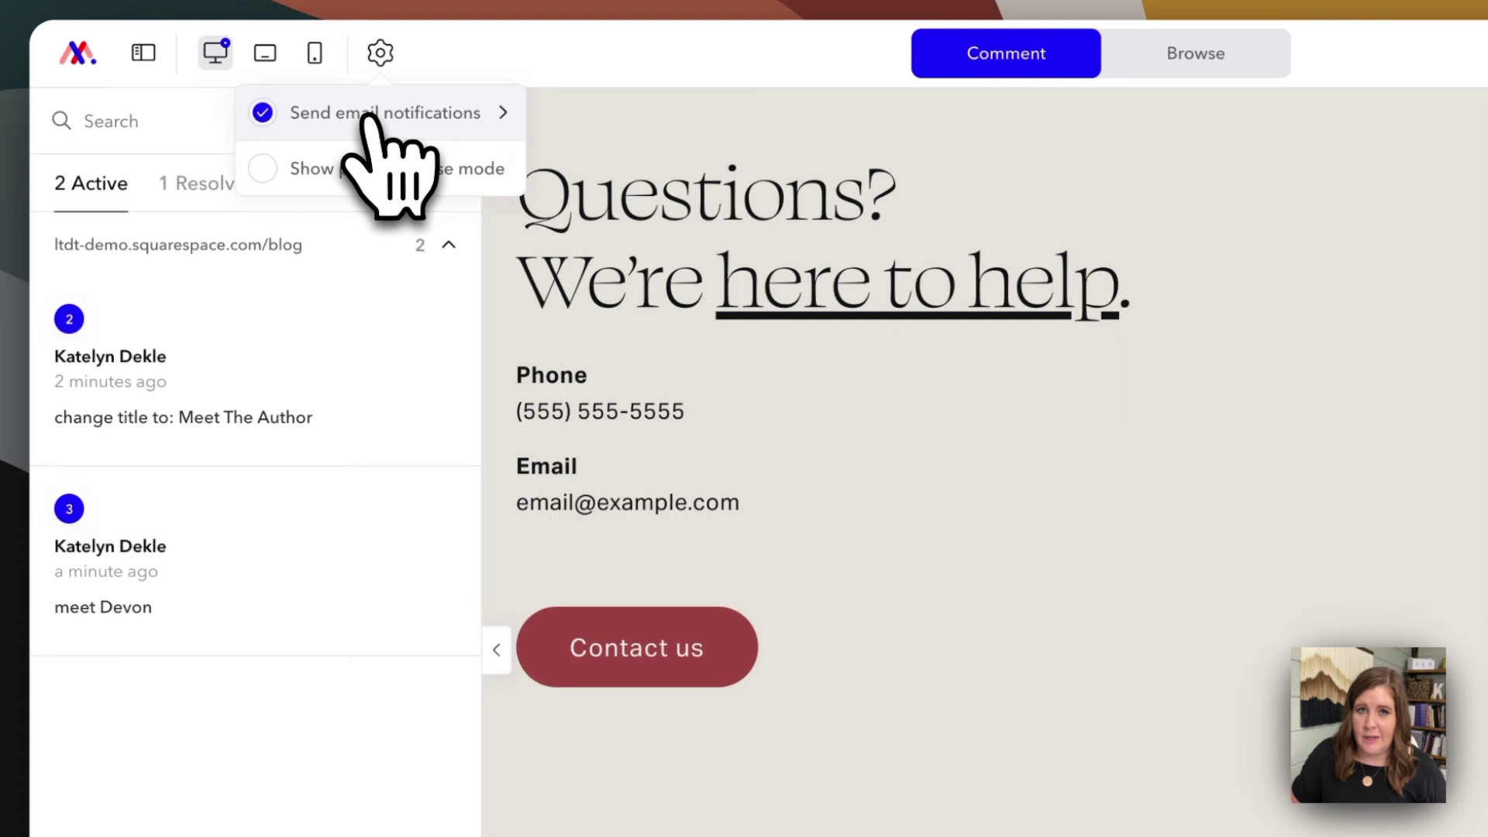
mouse_move(485, 122)
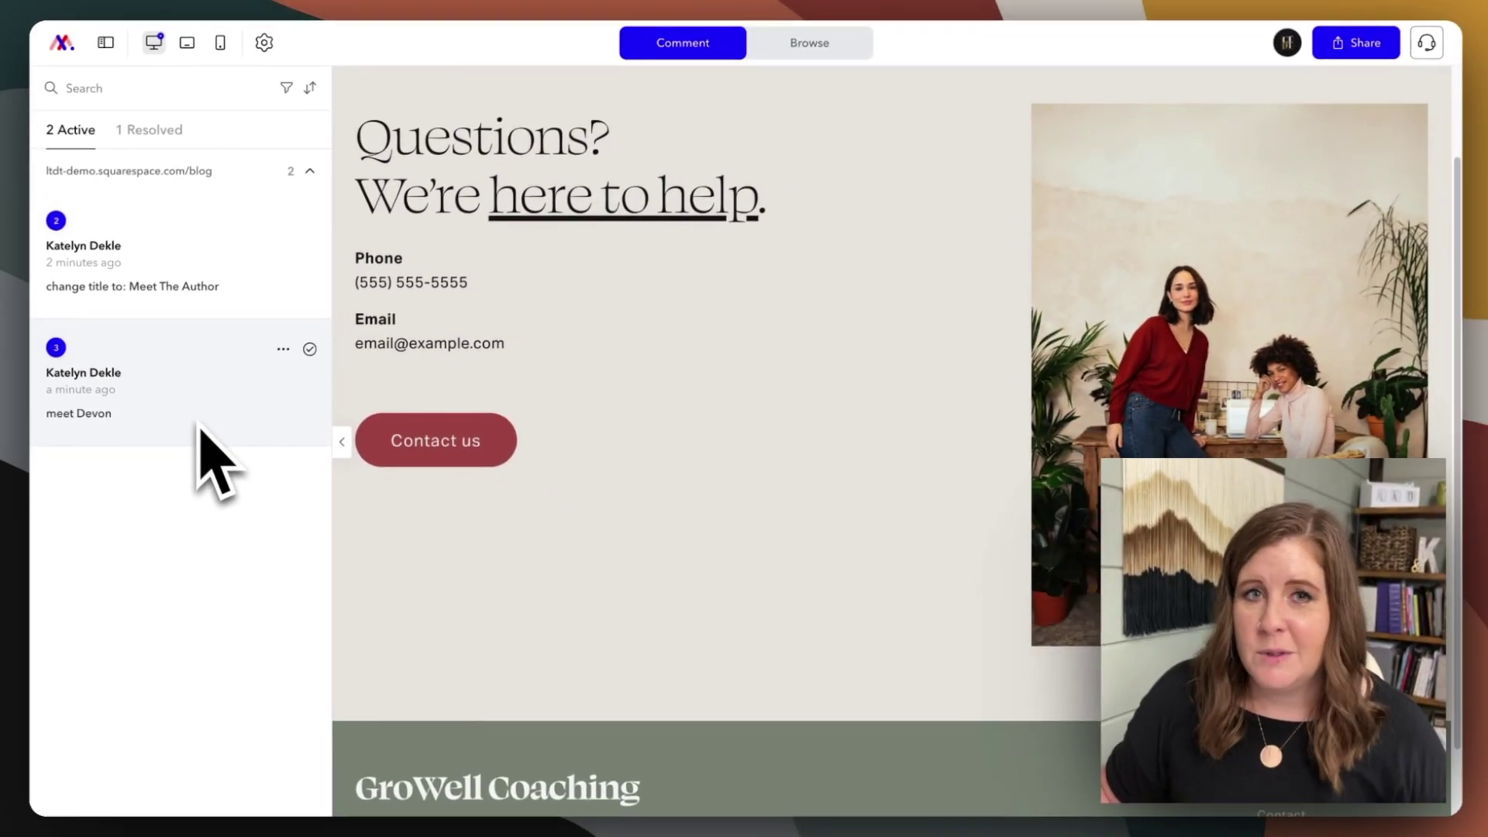
click(154, 130)
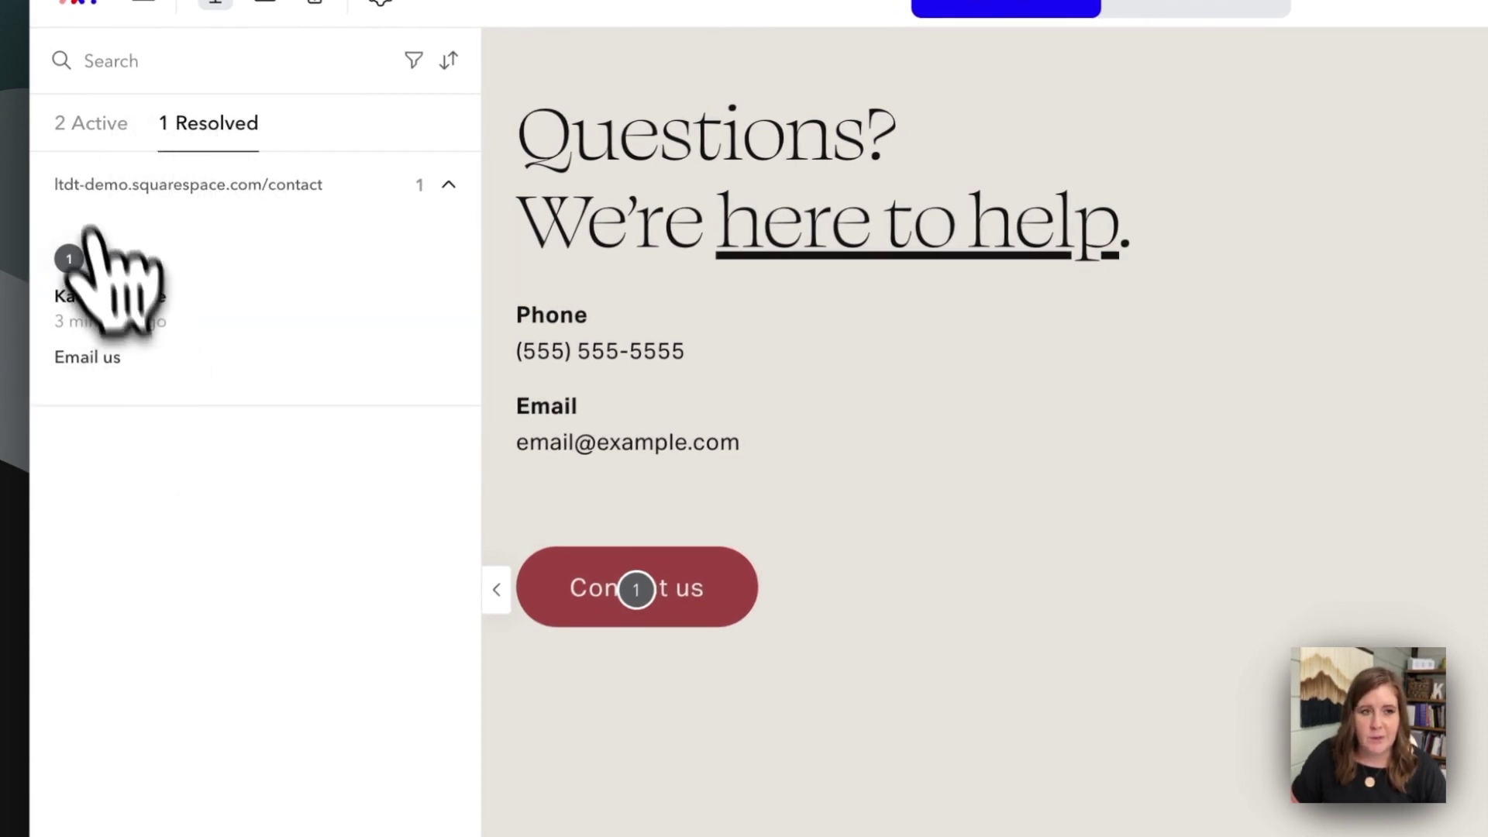
- Return to the 2 Active list, view the meet Devon thread, then go back to the list
click(77, 123)
click(183, 480)
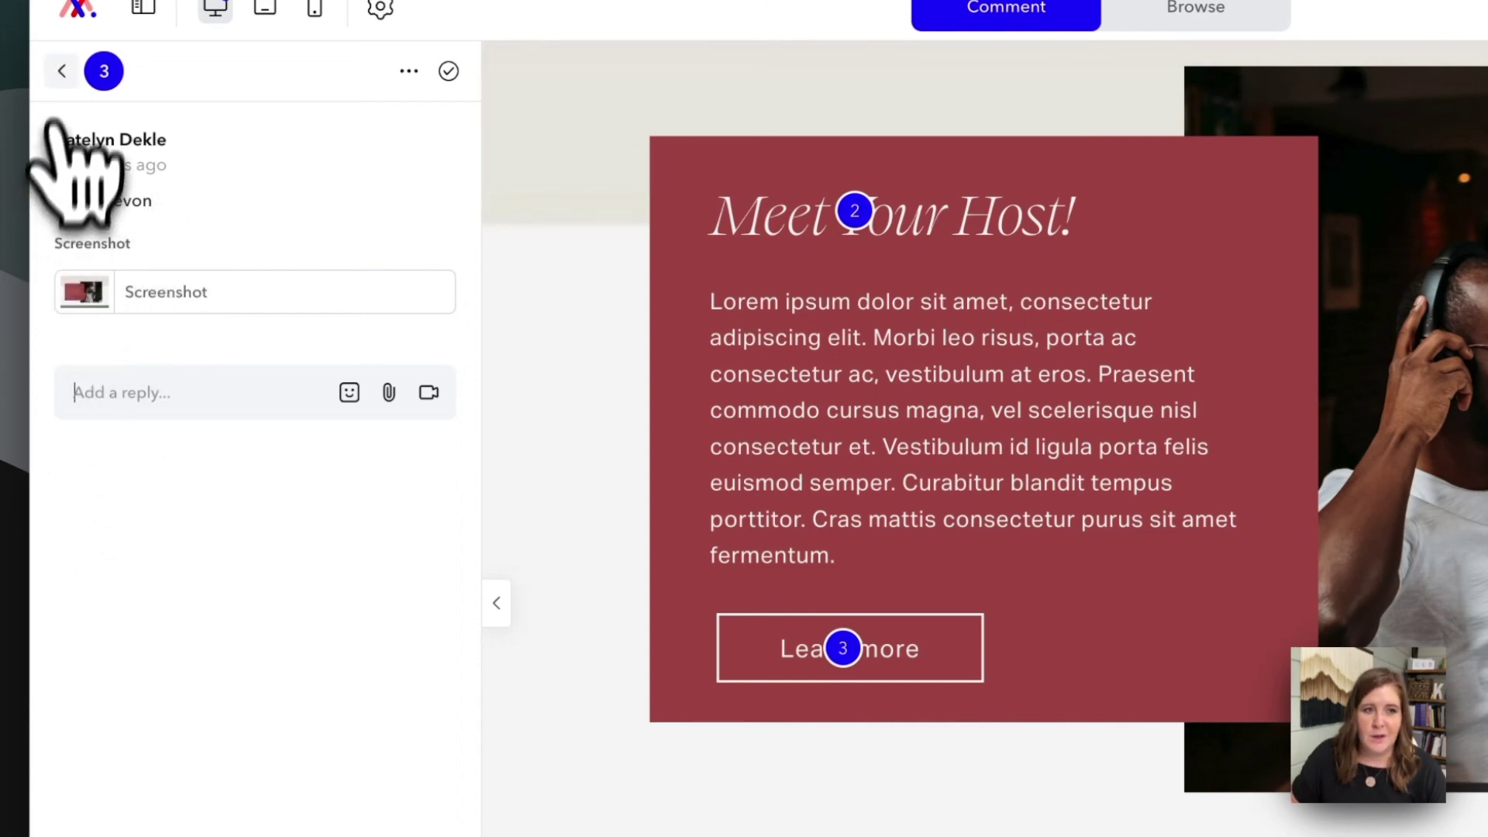
click(62, 71)
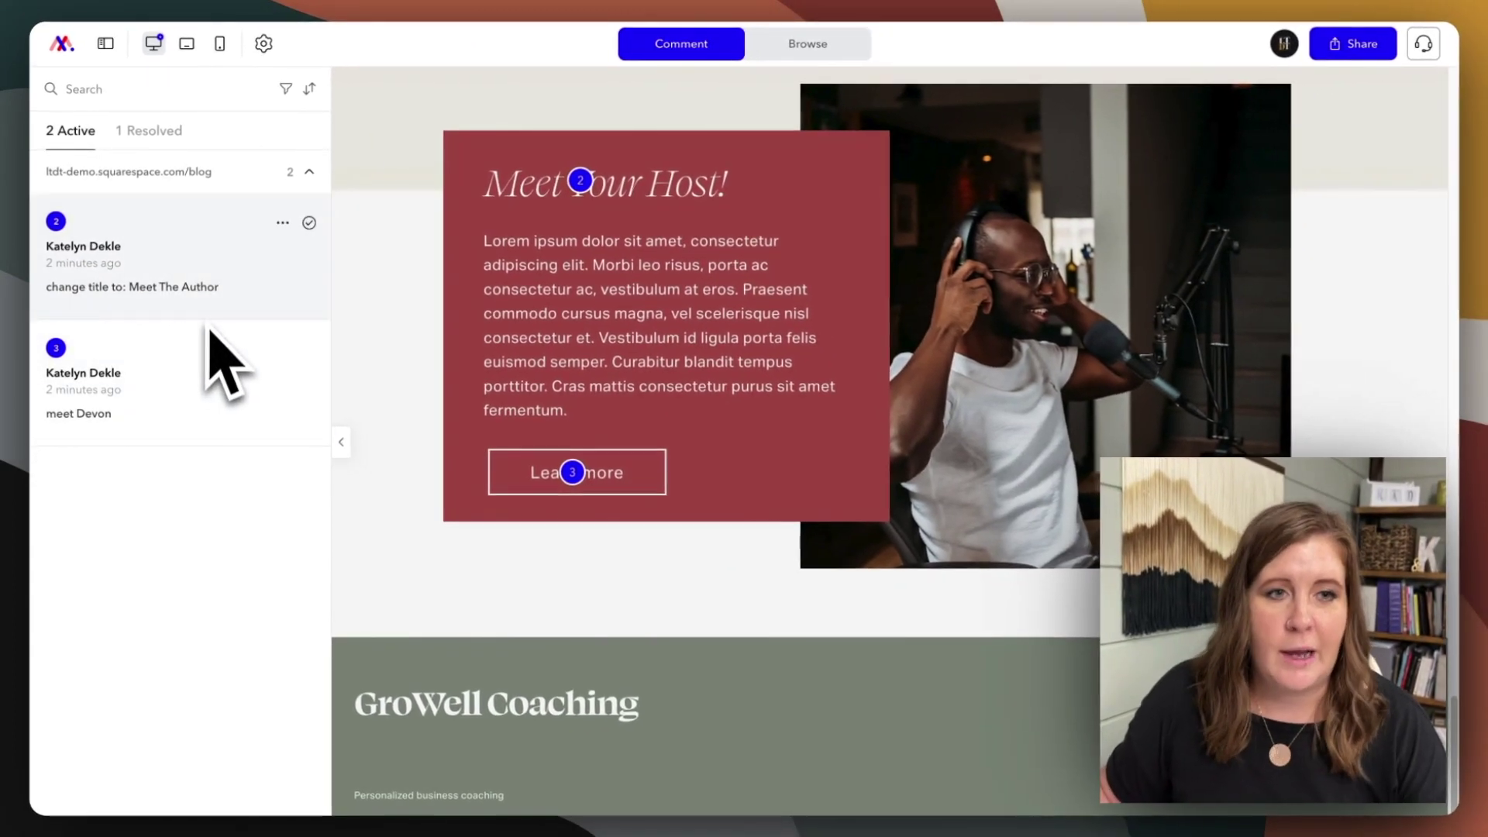
- Switch the blog page preview to the Mobile View layout
click(212, 95)
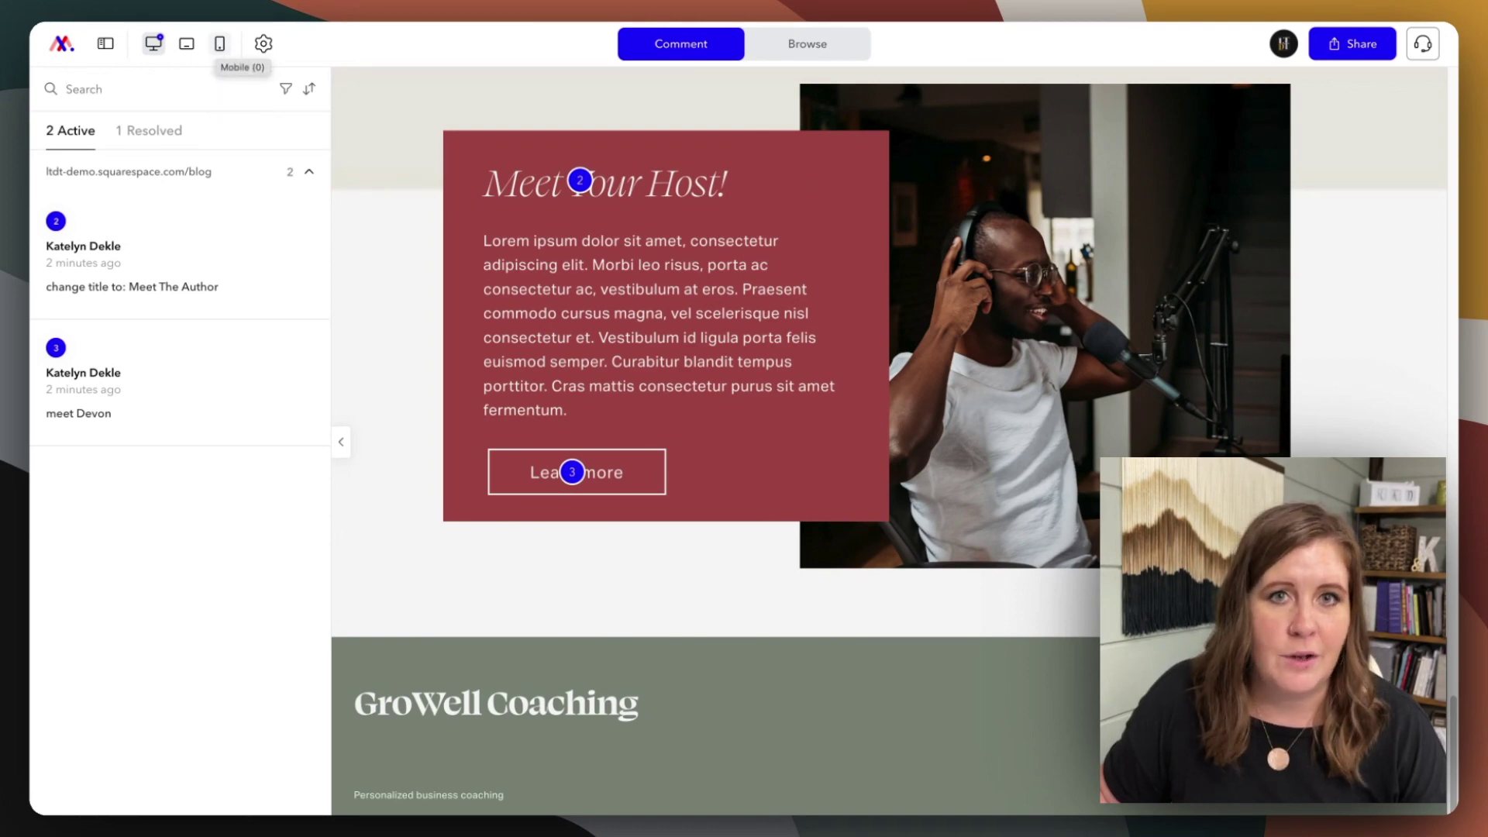
click(219, 44)
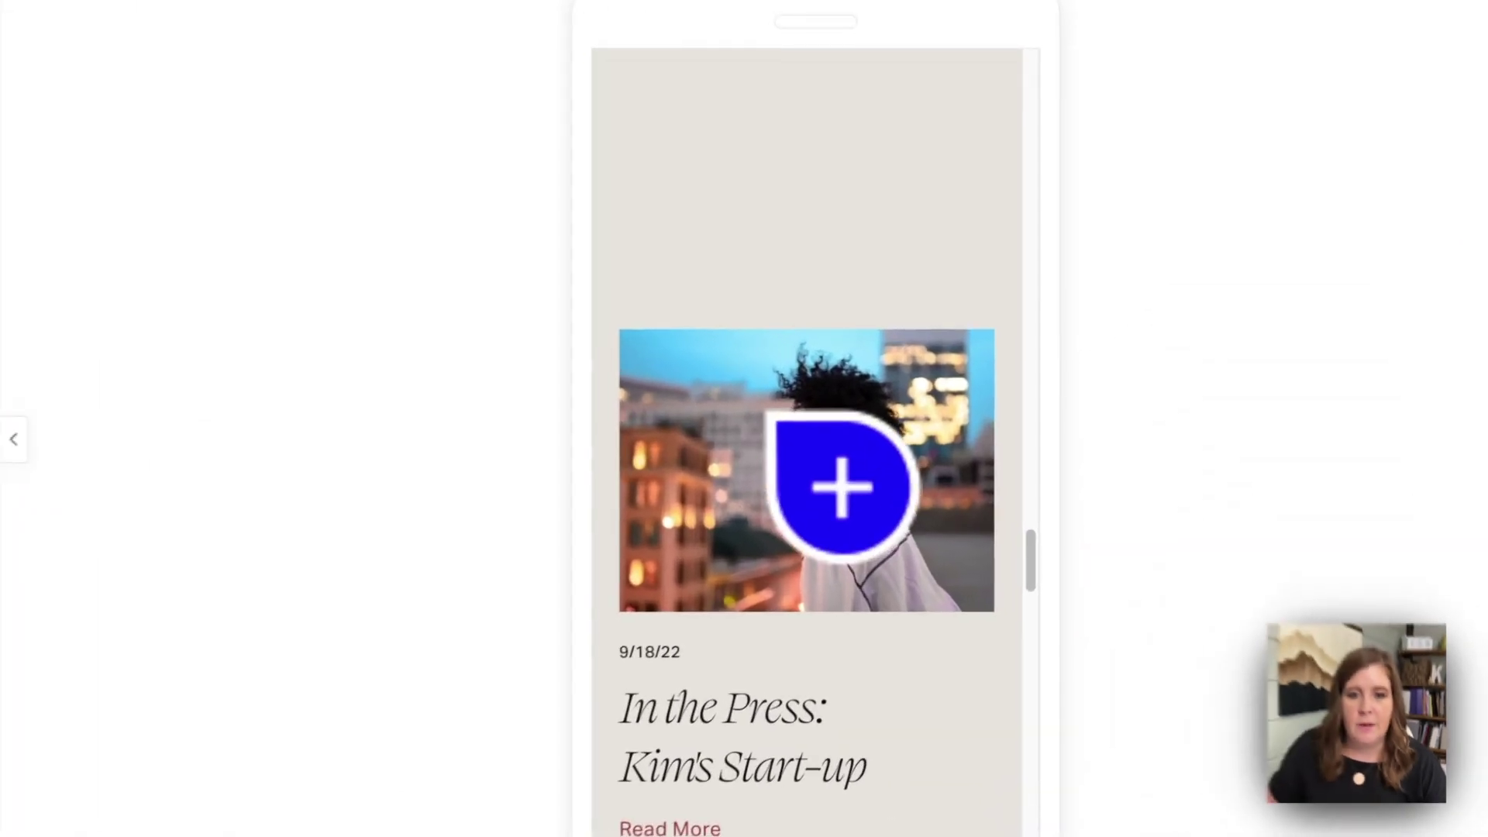
- Pin a 'switch photo to:' comment on the article photo, posting it without an attachment
click(761, 413)
text(switch photo)
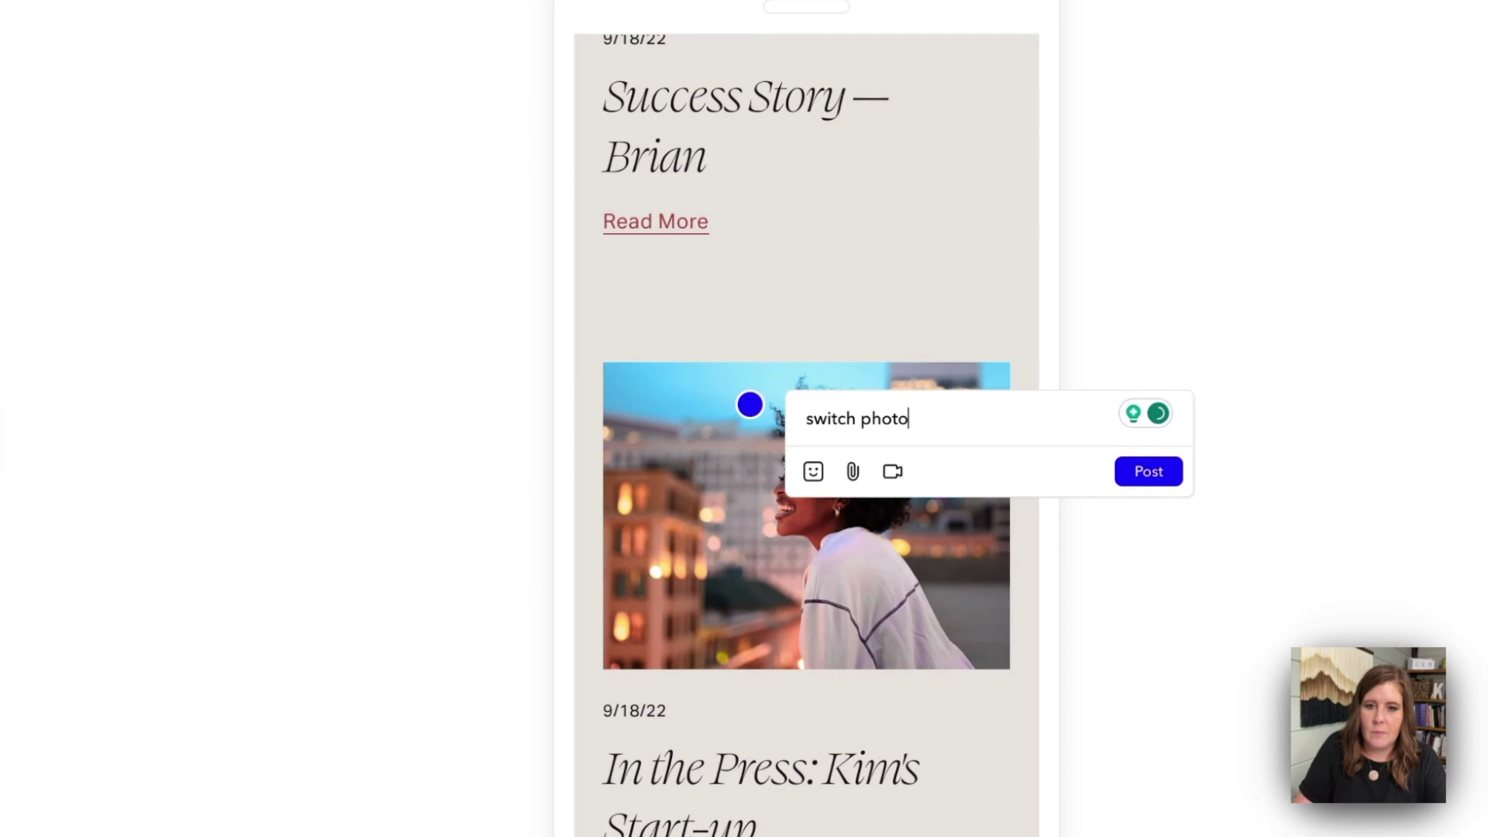
text( to:)
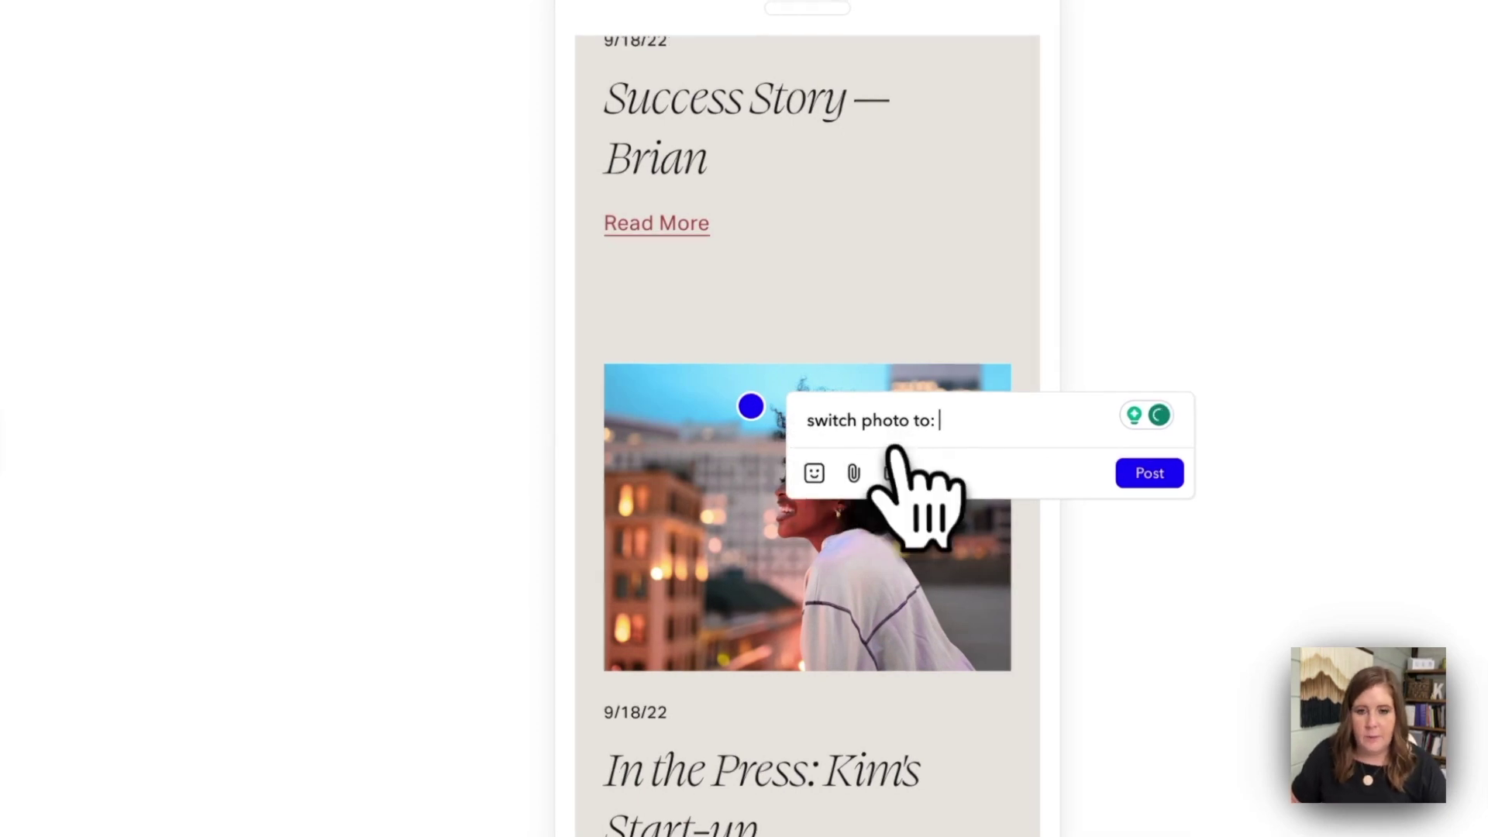
click(853, 471)
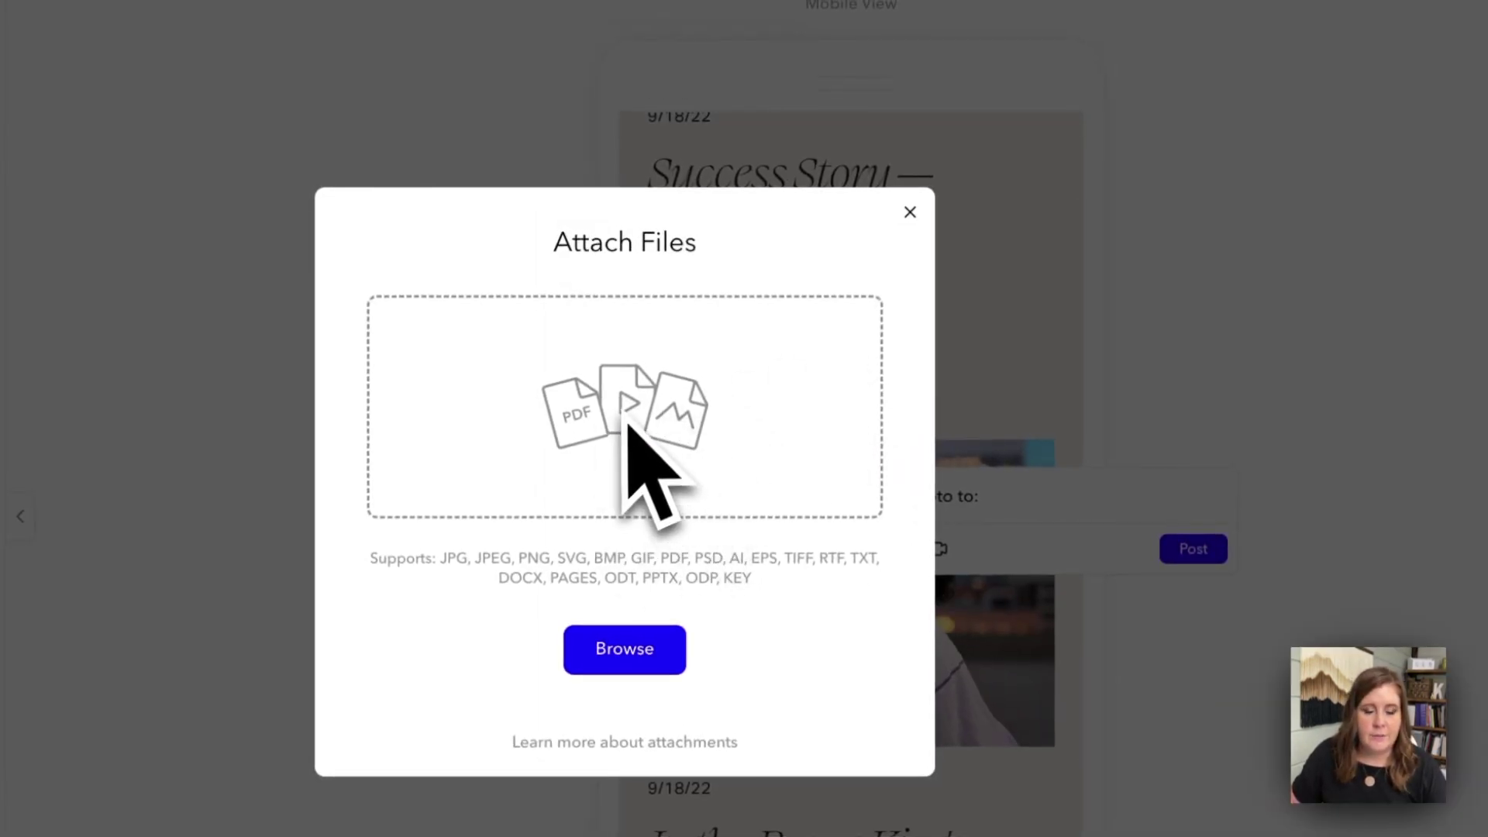
click(909, 213)
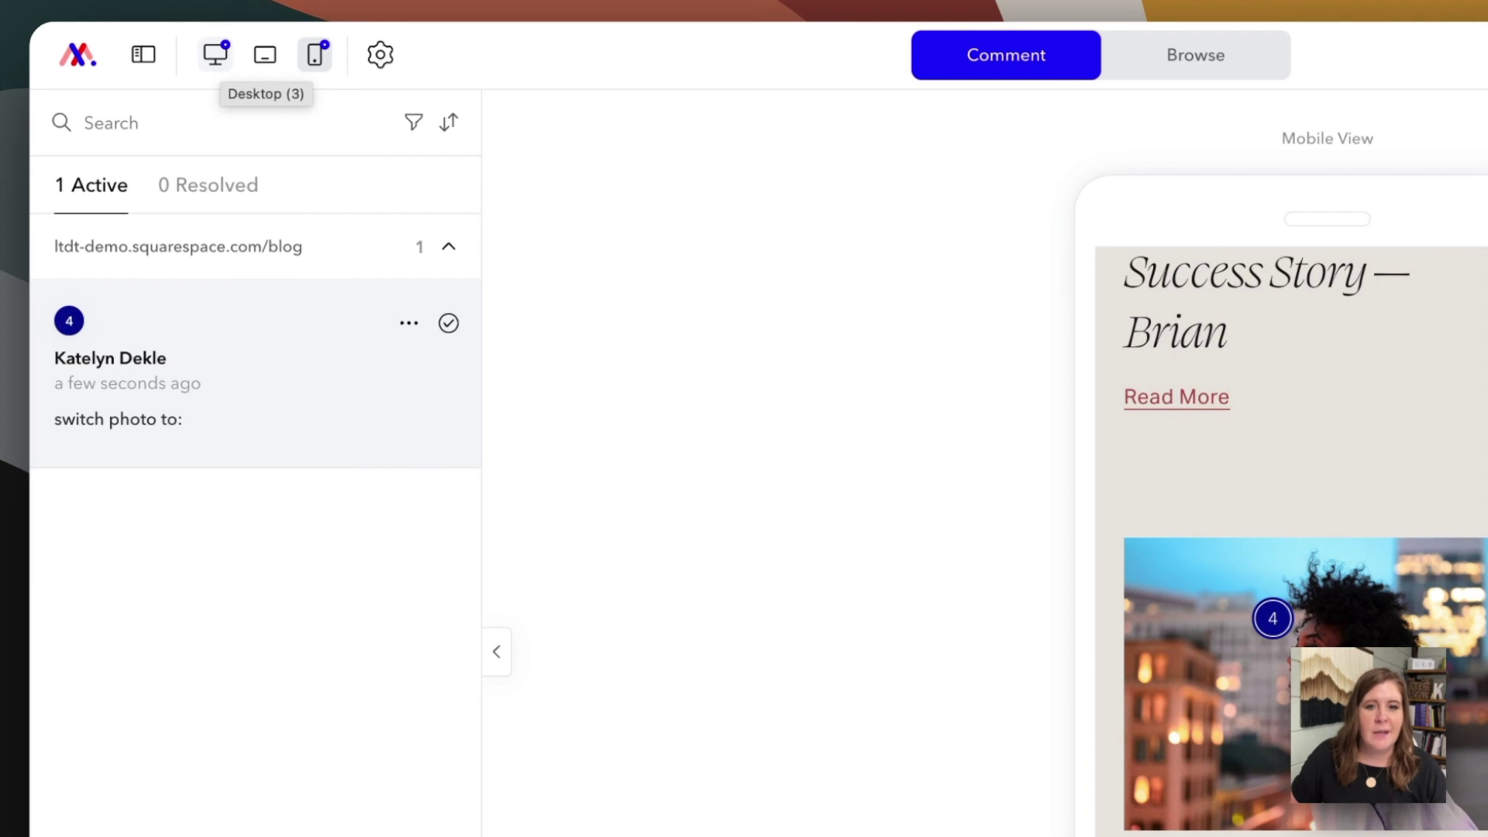
- Switch the preview back to the Desktop layout of the blog page
click(215, 54)
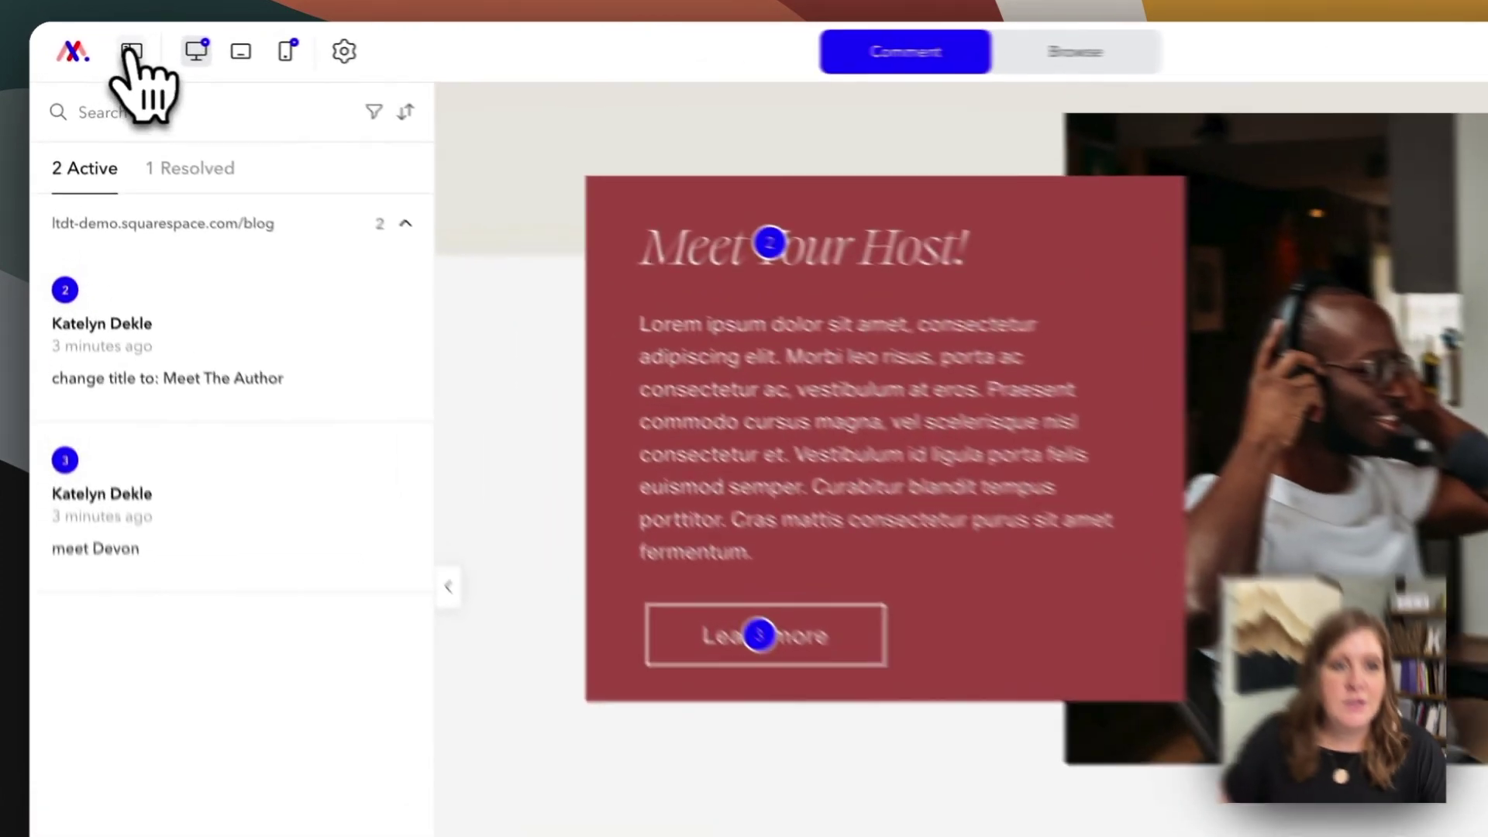
- Enable 'Show pins in browse mode' in project settings, then switch the draft site to Browse mode
click(106, 44)
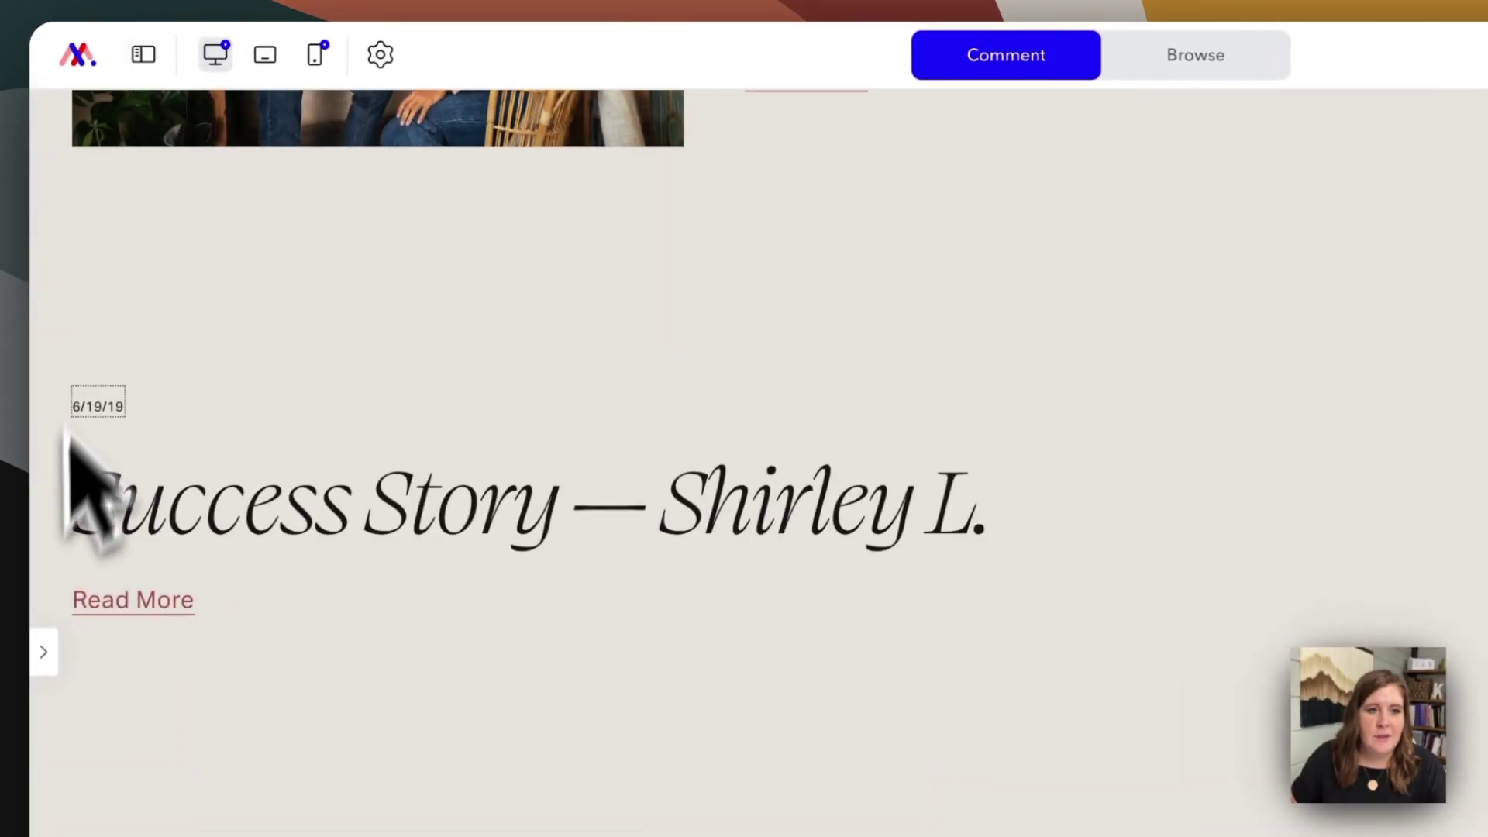
click(143, 54)
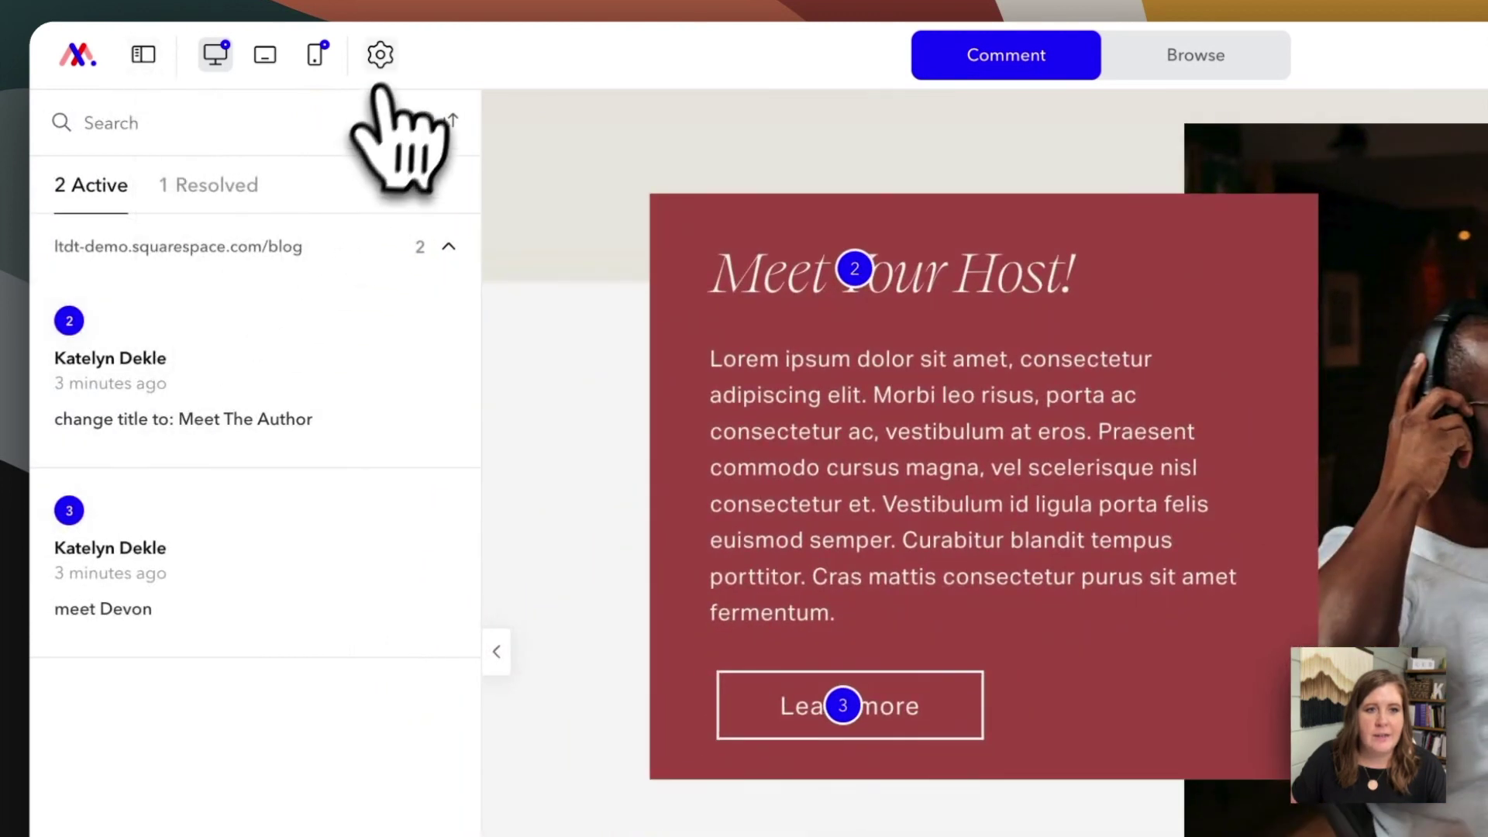
click(378, 56)
click(503, 116)
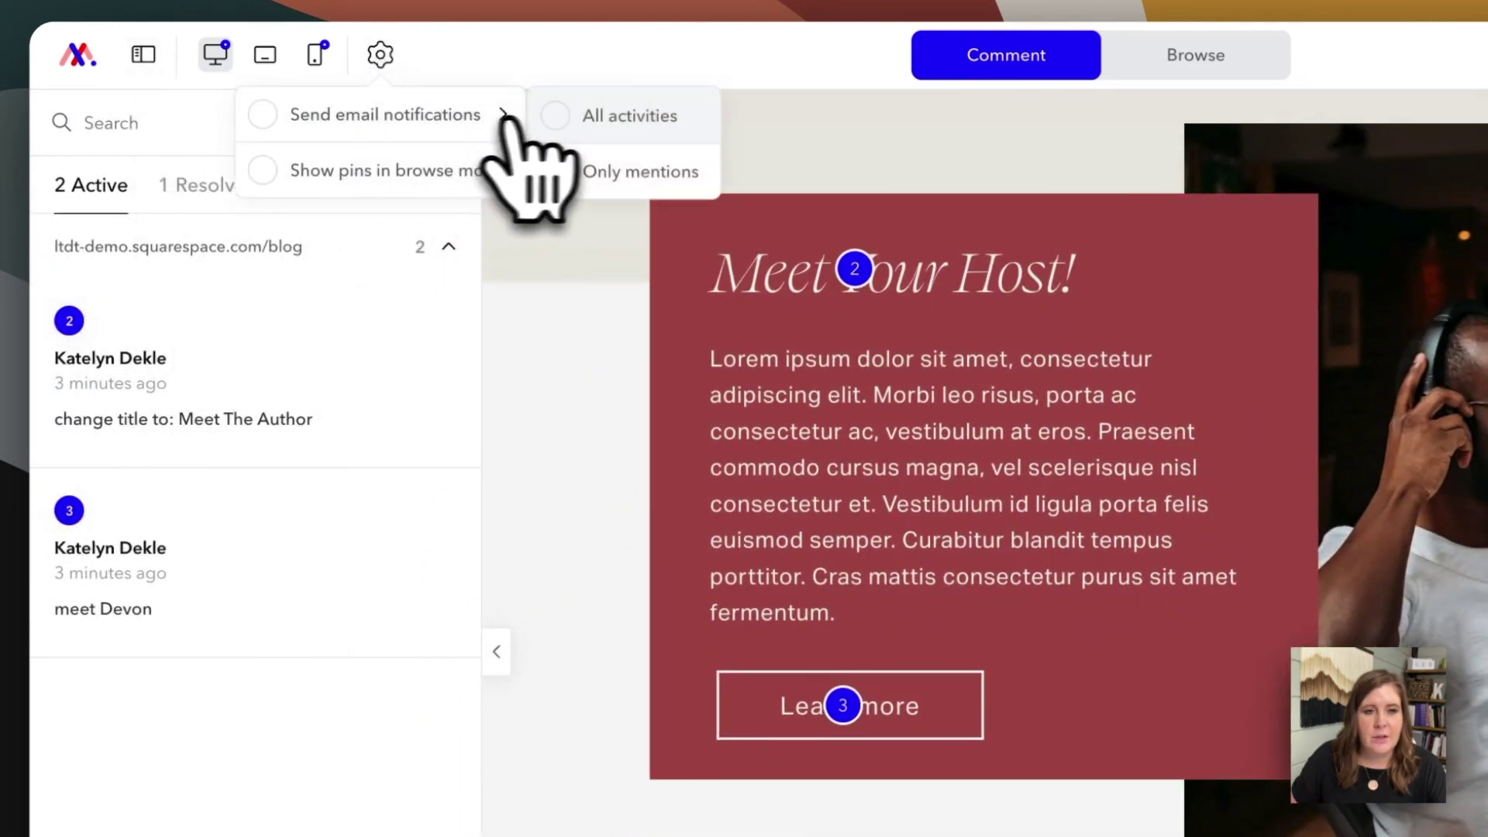
click(612, 124)
click(380, 55)
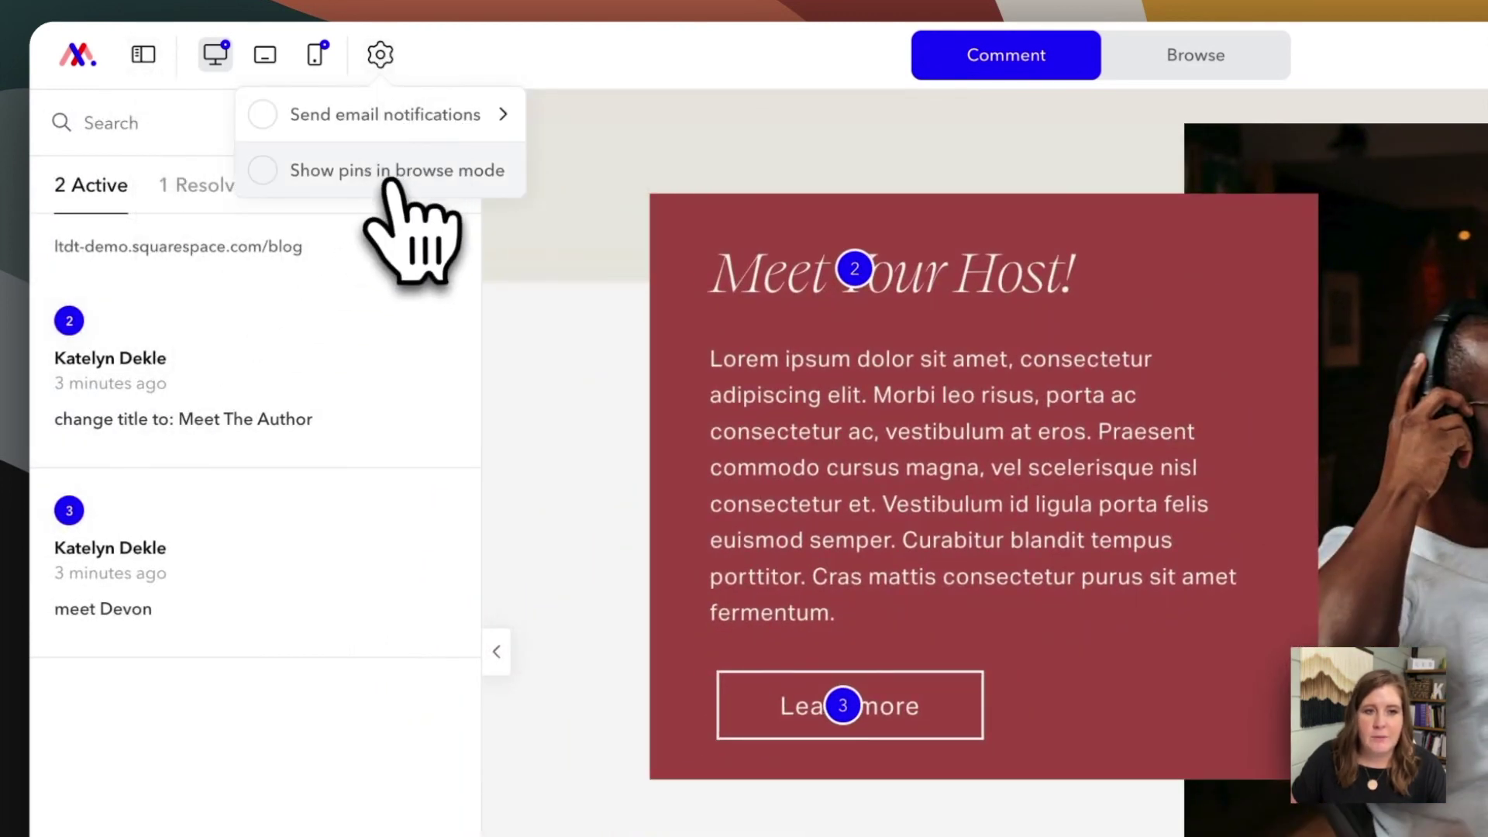
click(345, 177)
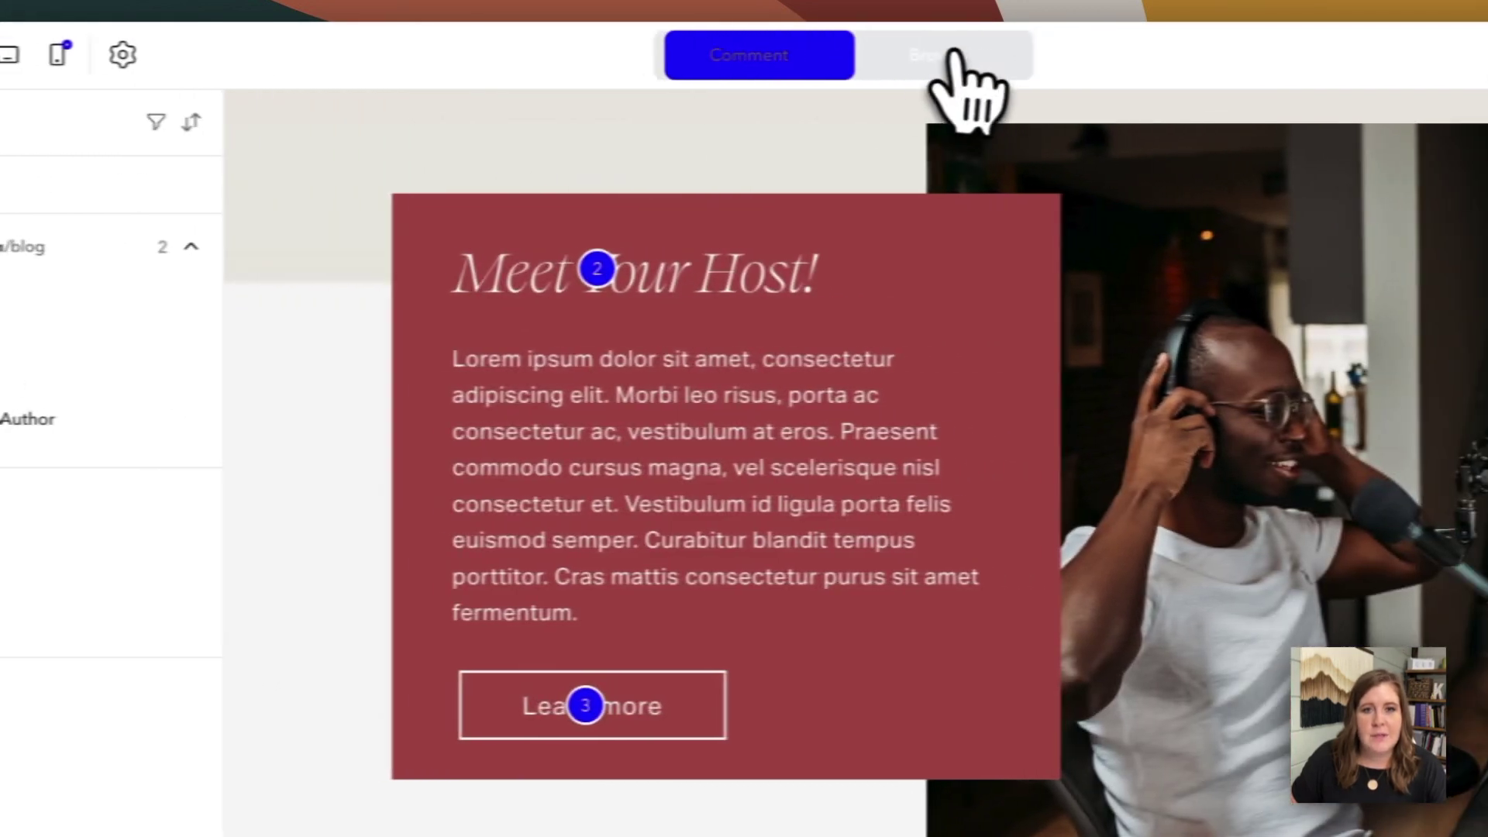
click(950, 53)
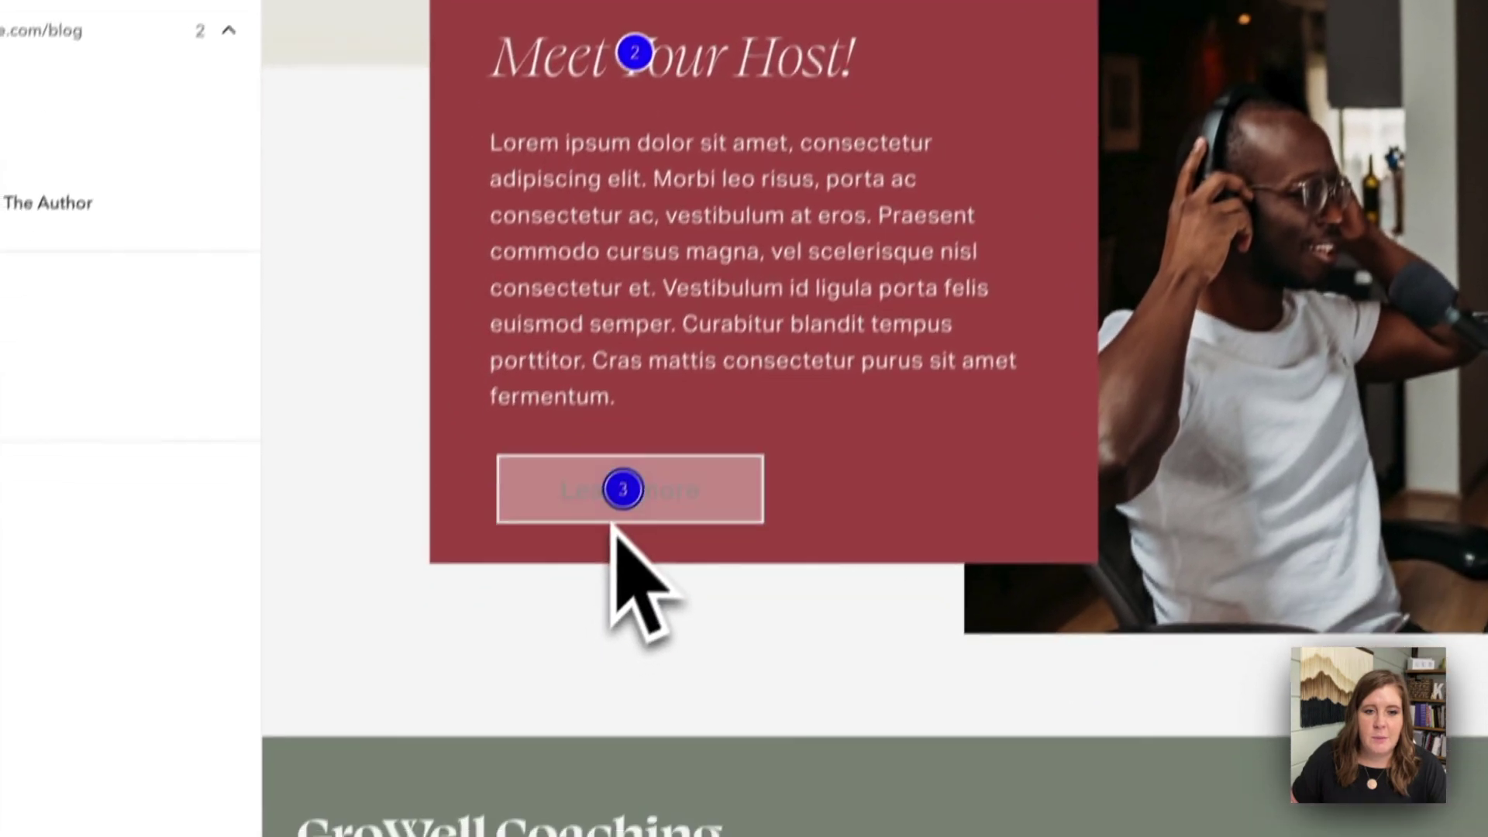
scroll(473, 70, down, 10)
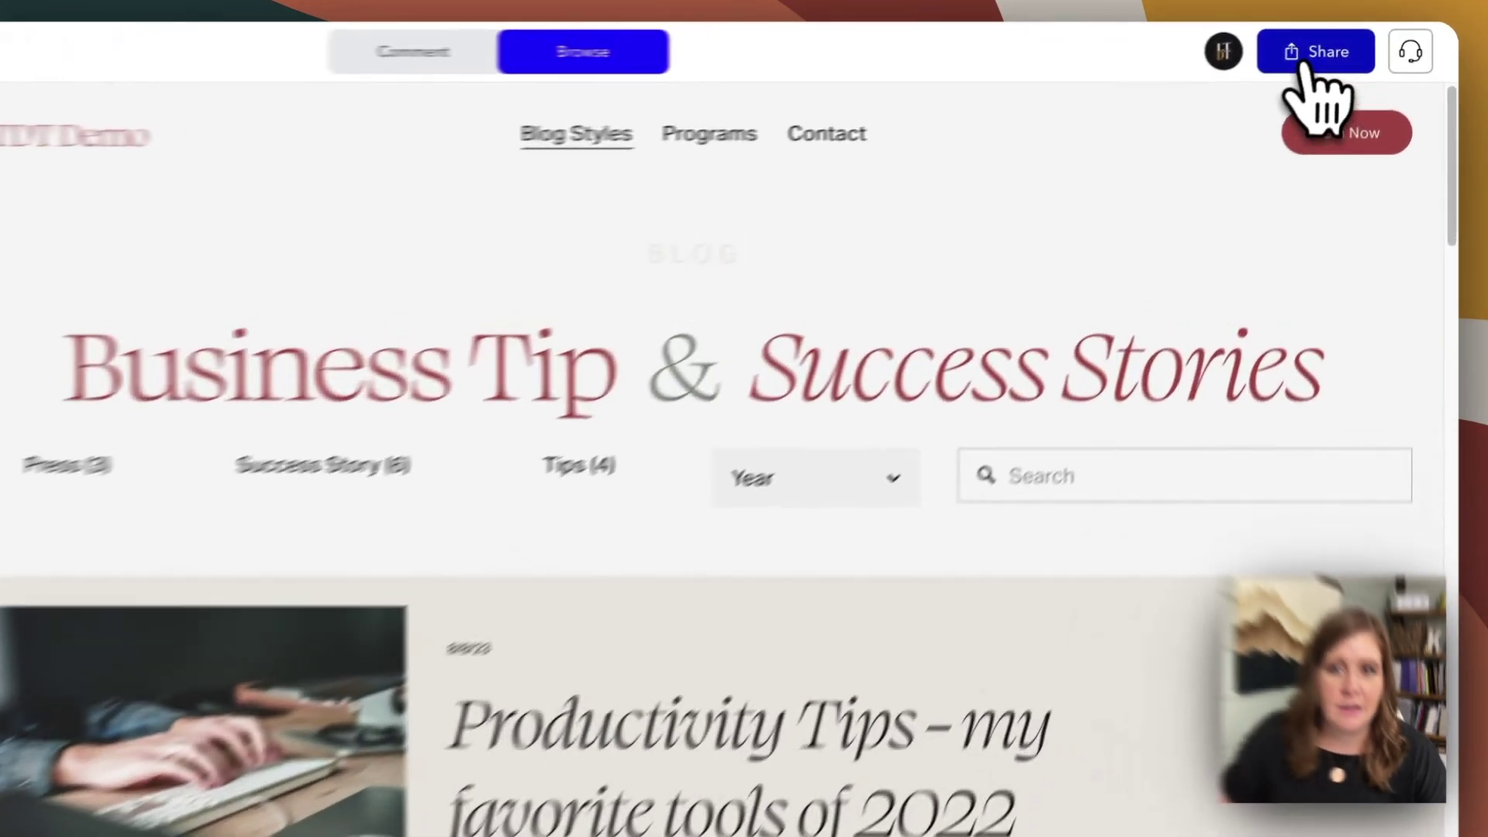
click(1349, 44)
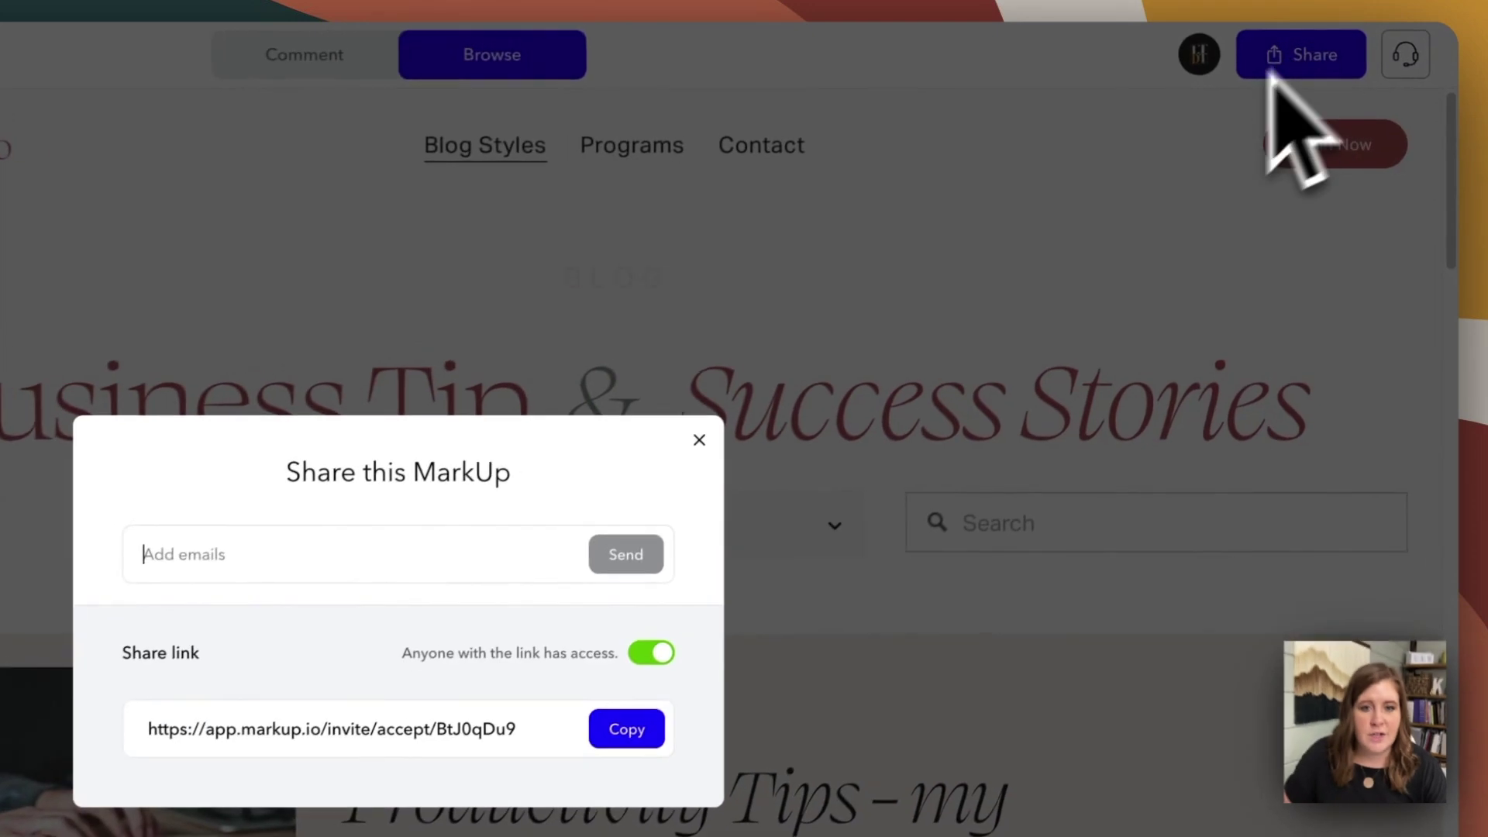
click(429, 433)
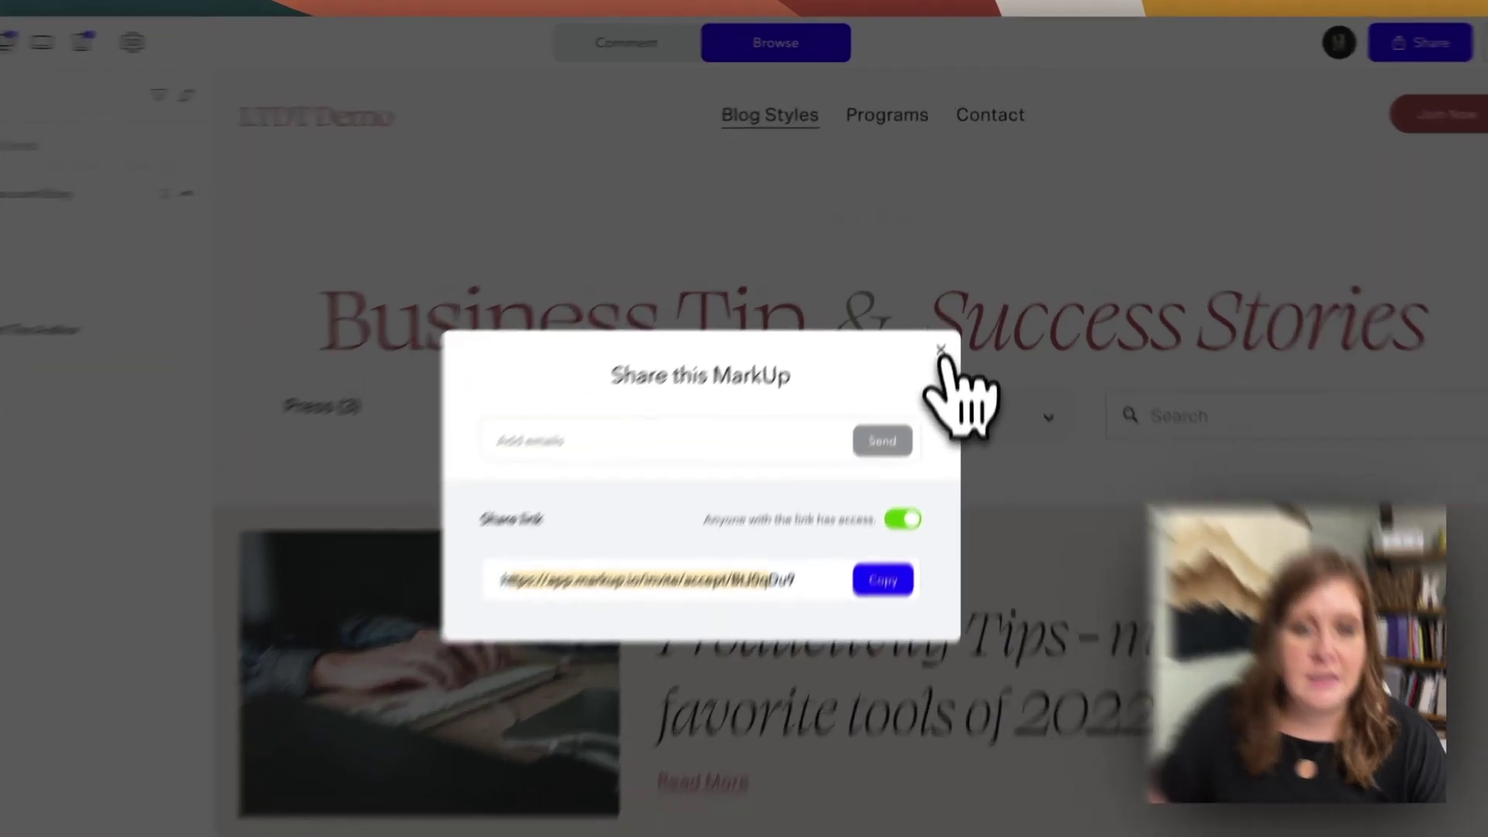
click(947, 304)
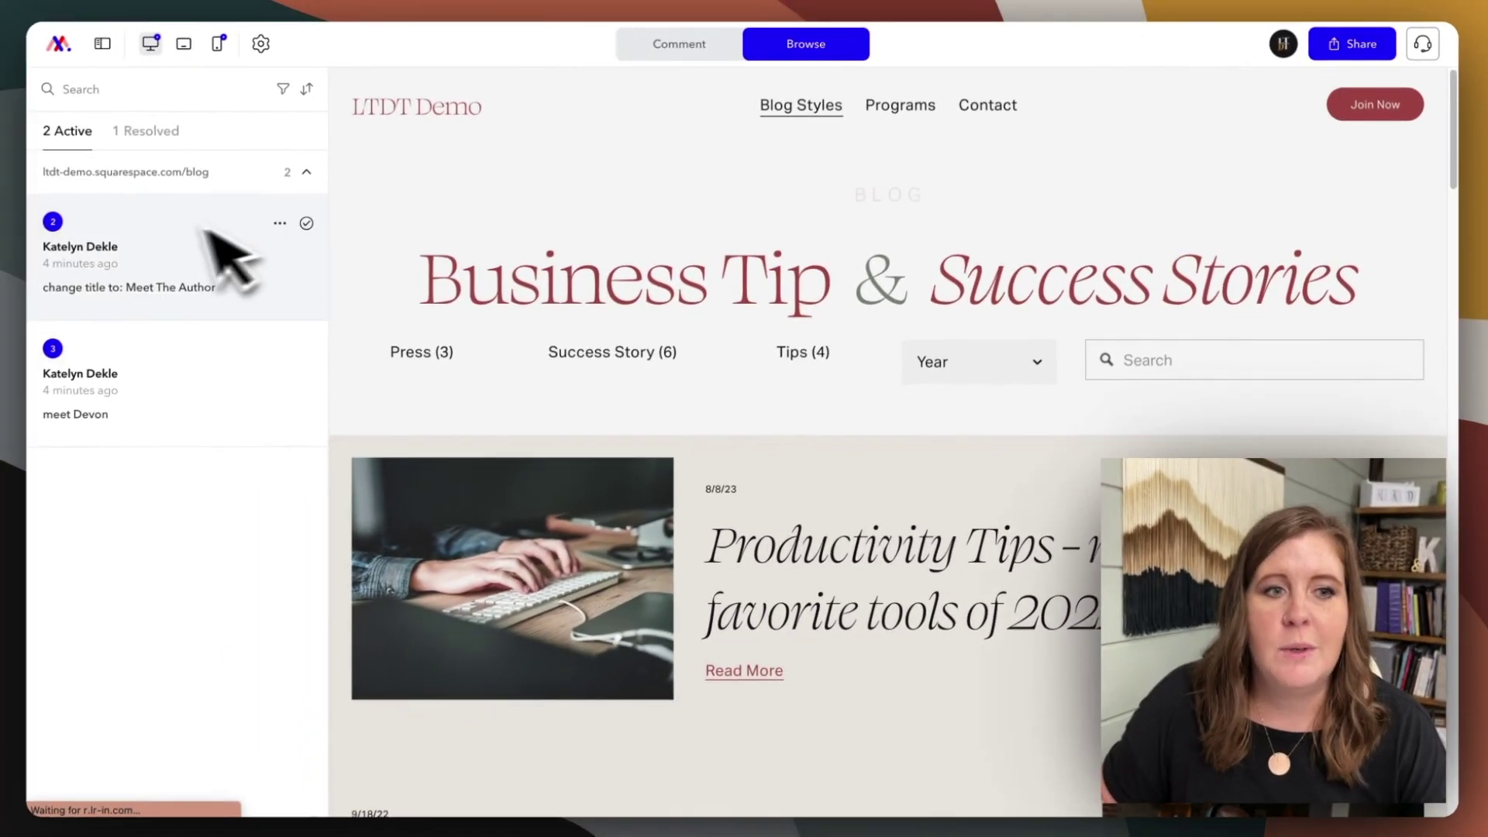
- Open the first comment as a guest and dismiss the 'Introduce yourself' prompt
click(153, 287)
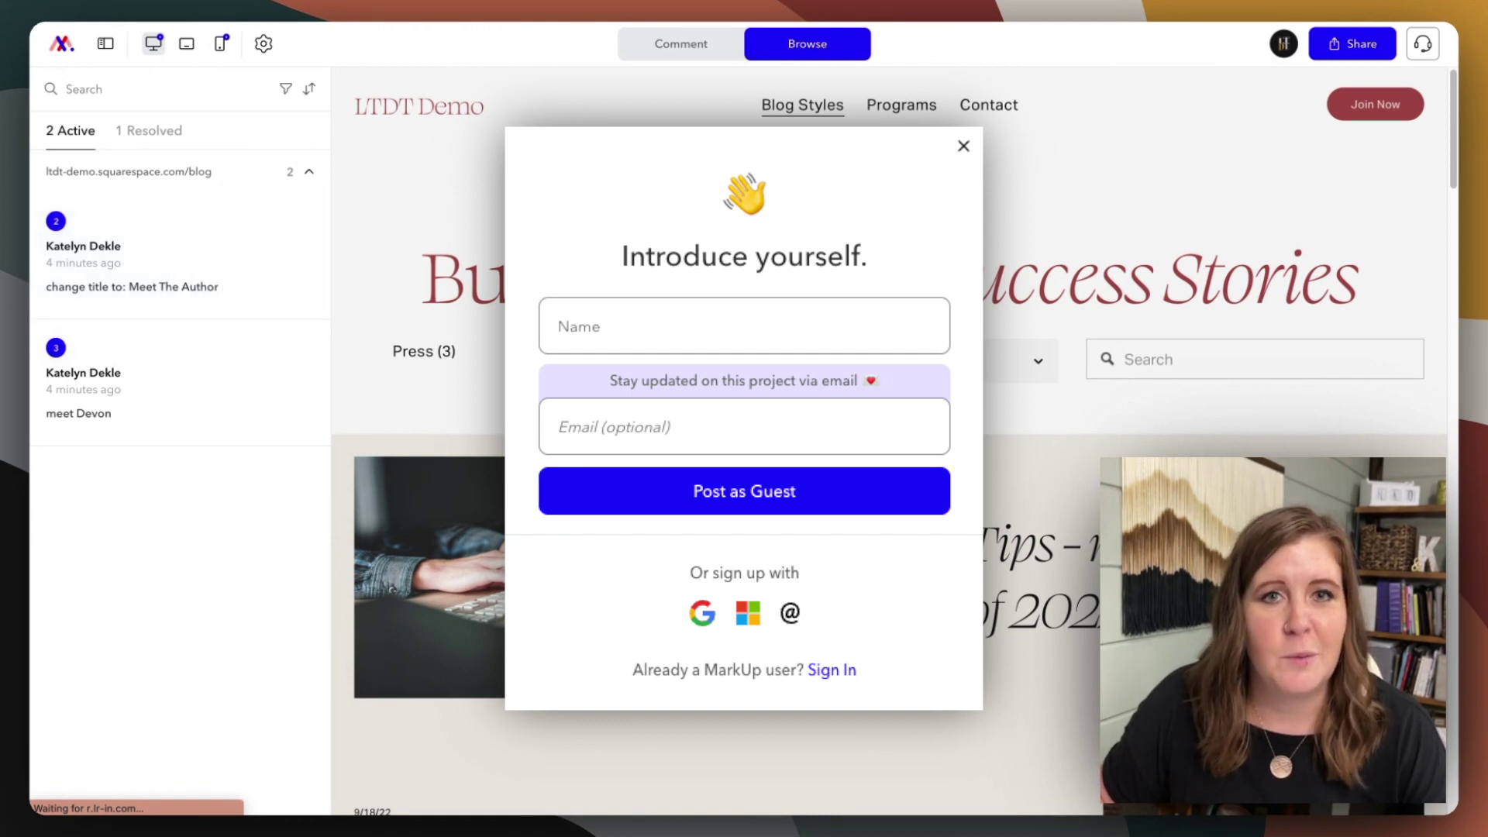
key(Escape)
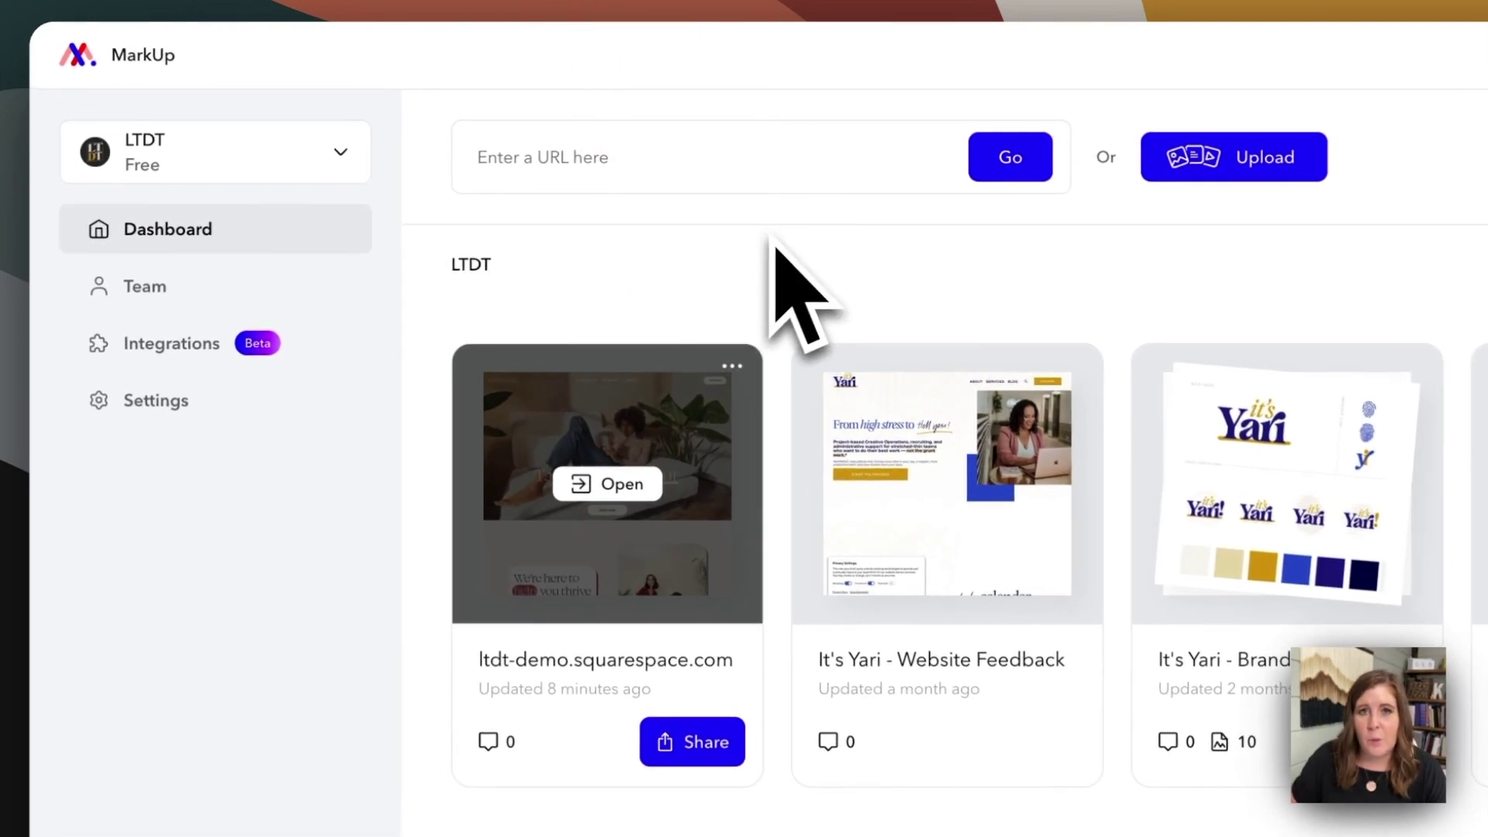
click(200, 162)
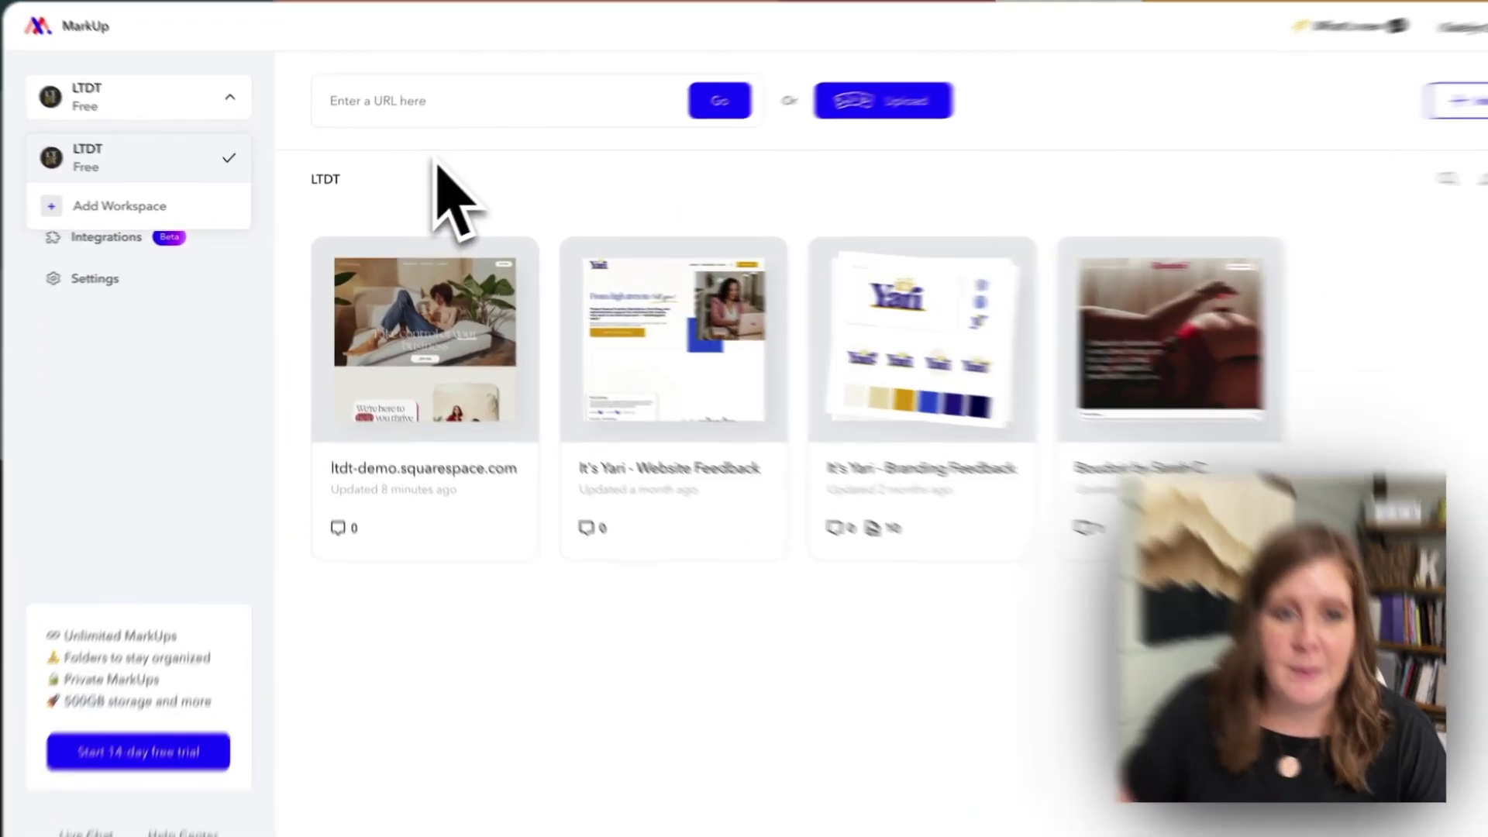
click(438, 189)
mouse_move(428, 280)
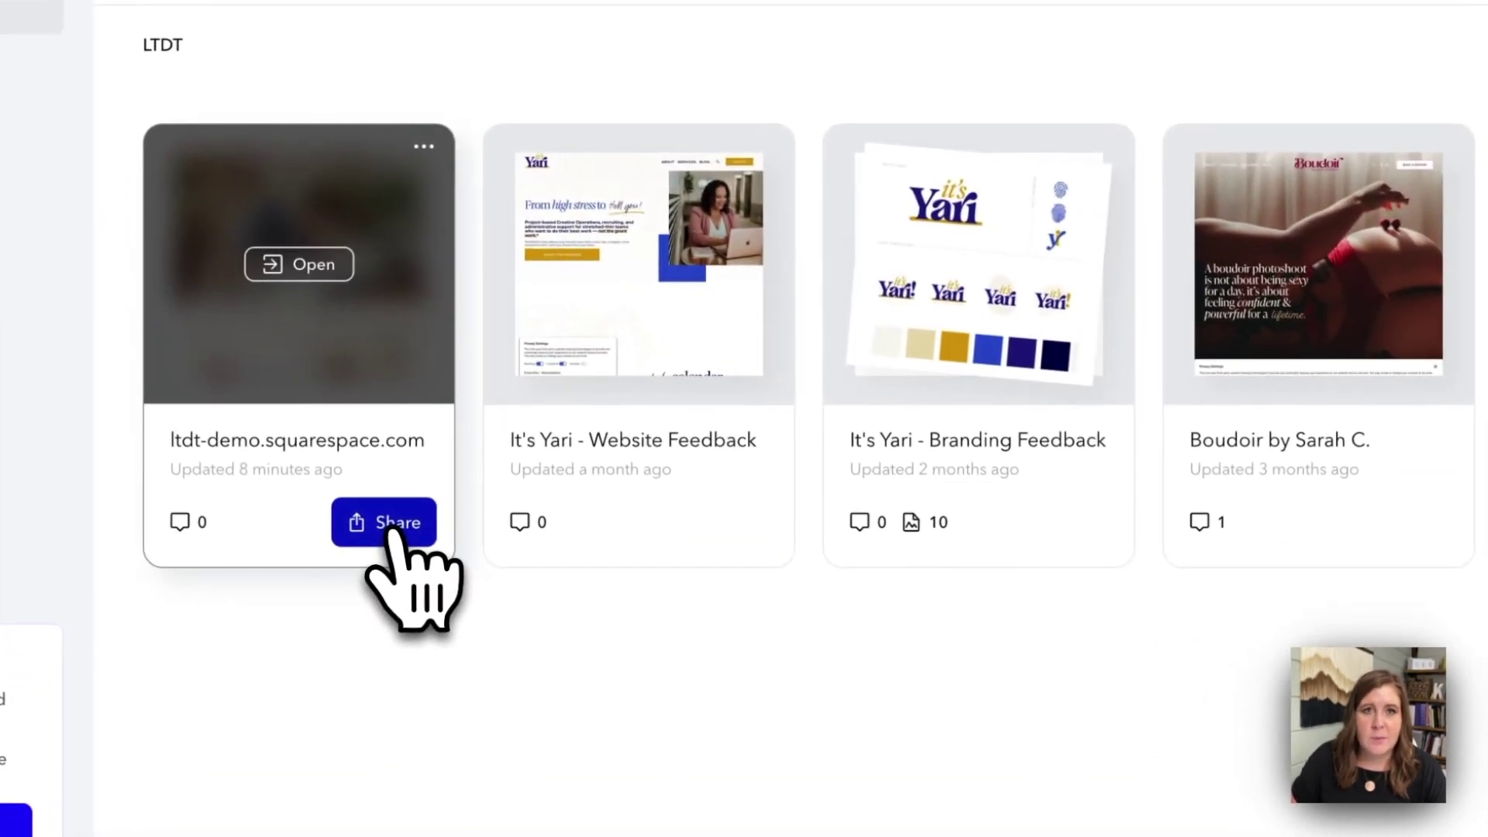
click(395, 535)
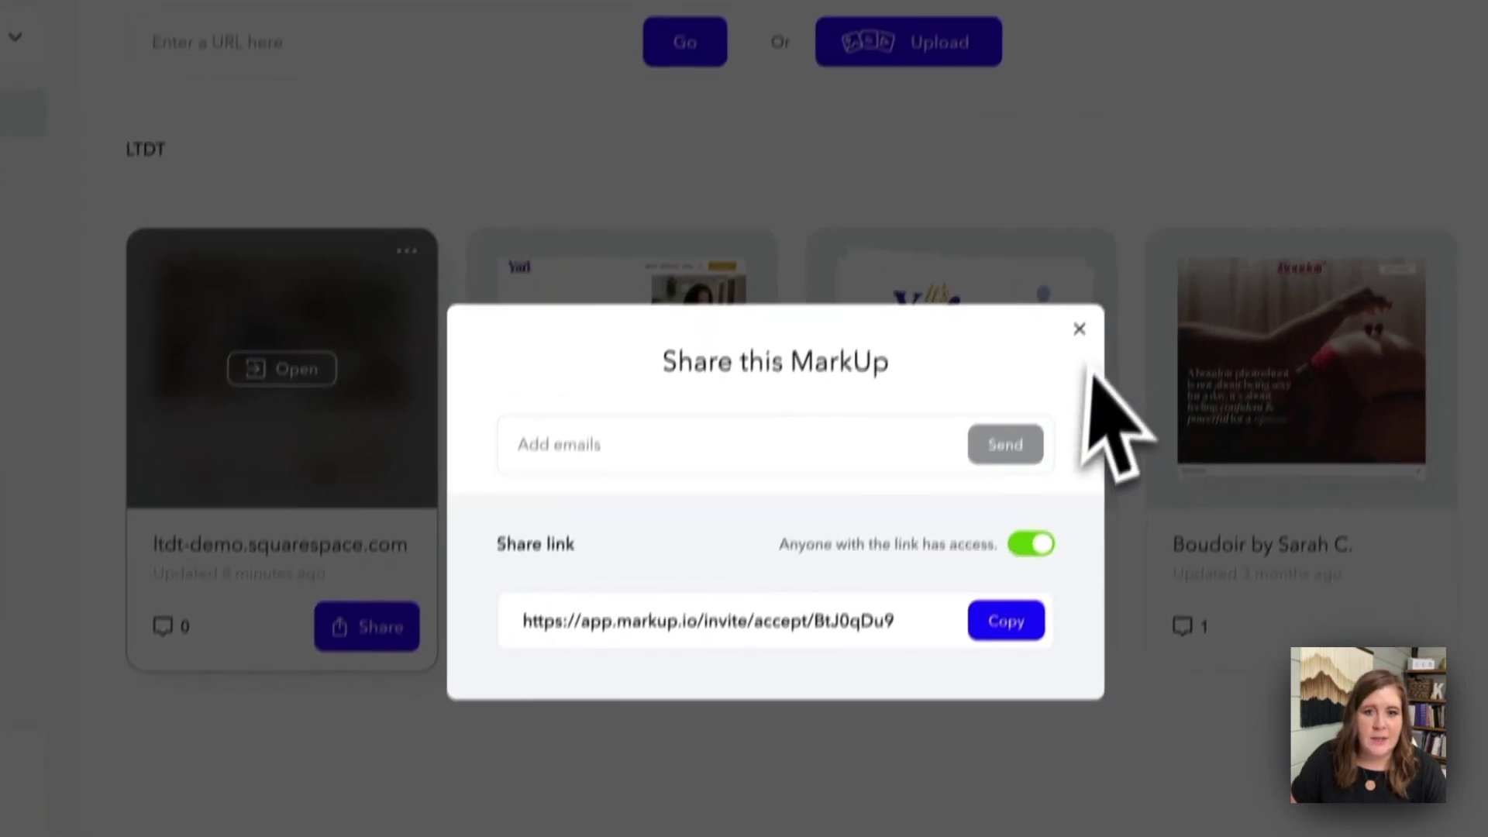
click(1096, 224)
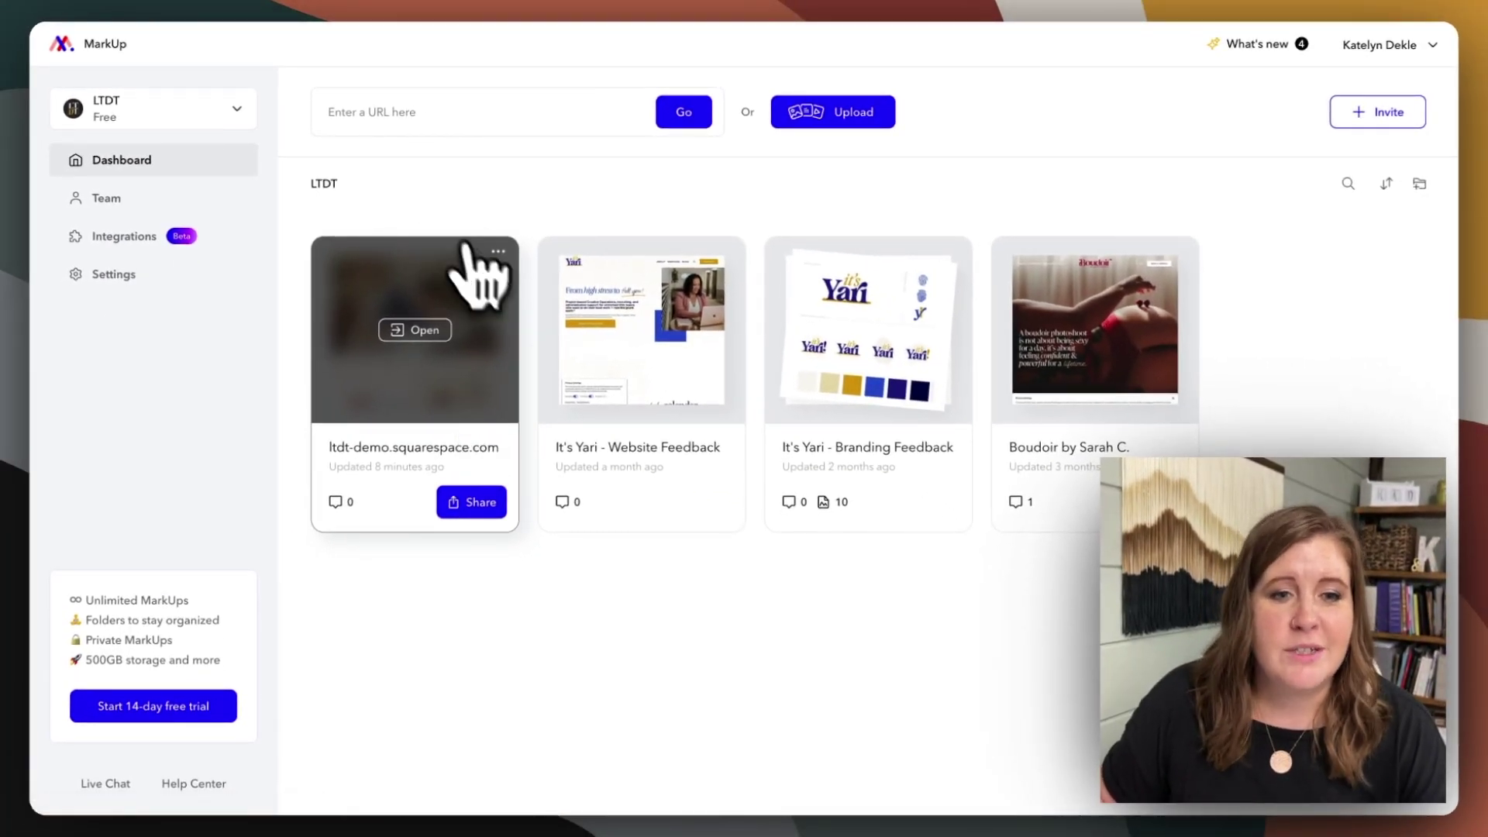
- Delete the ltdt-demo.squarespace.com MarkUp, confirming all its comments will be deleted
click(497, 253)
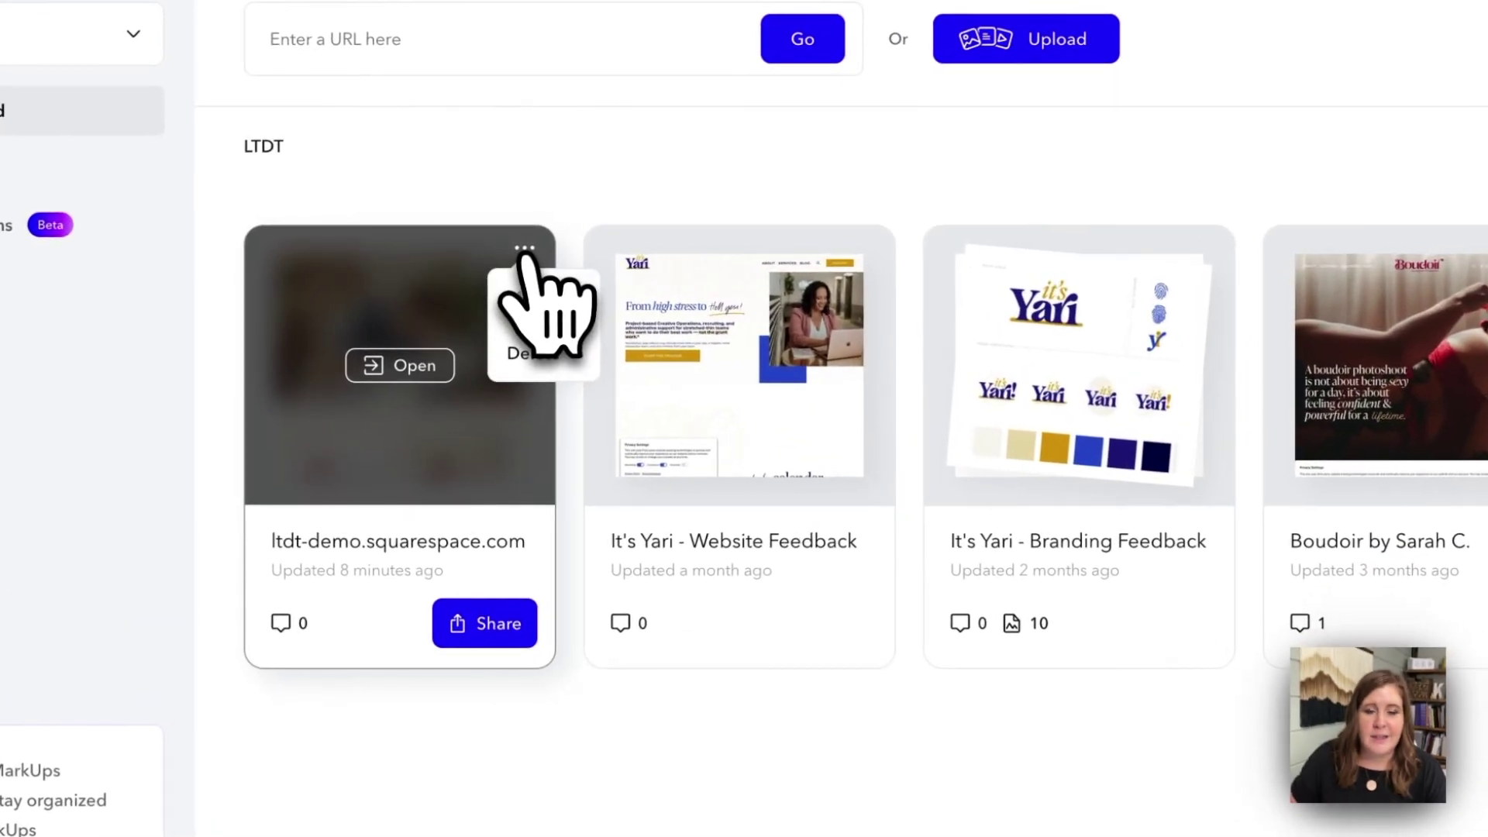
click(534, 356)
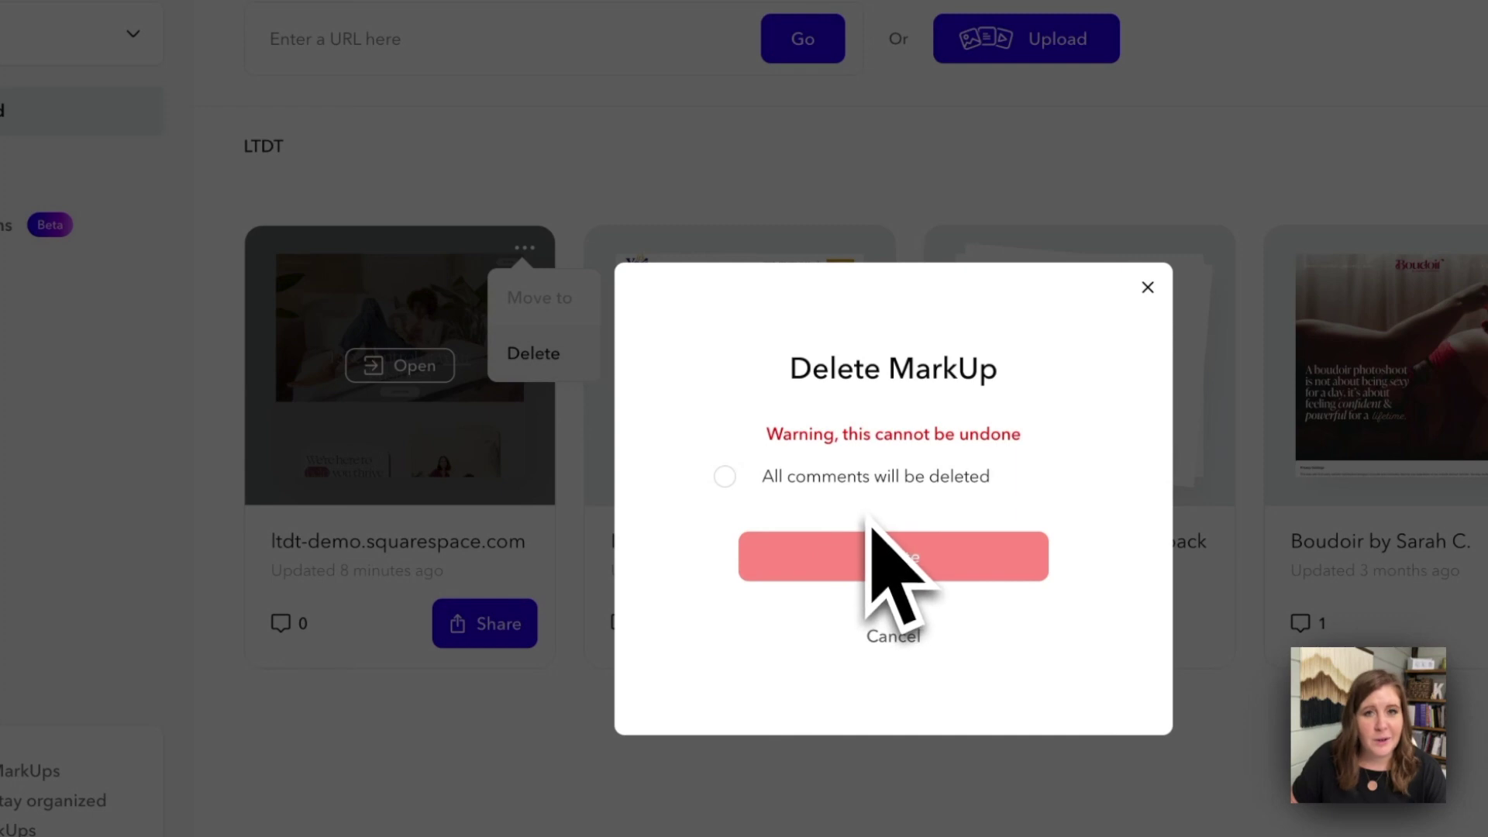
click(725, 476)
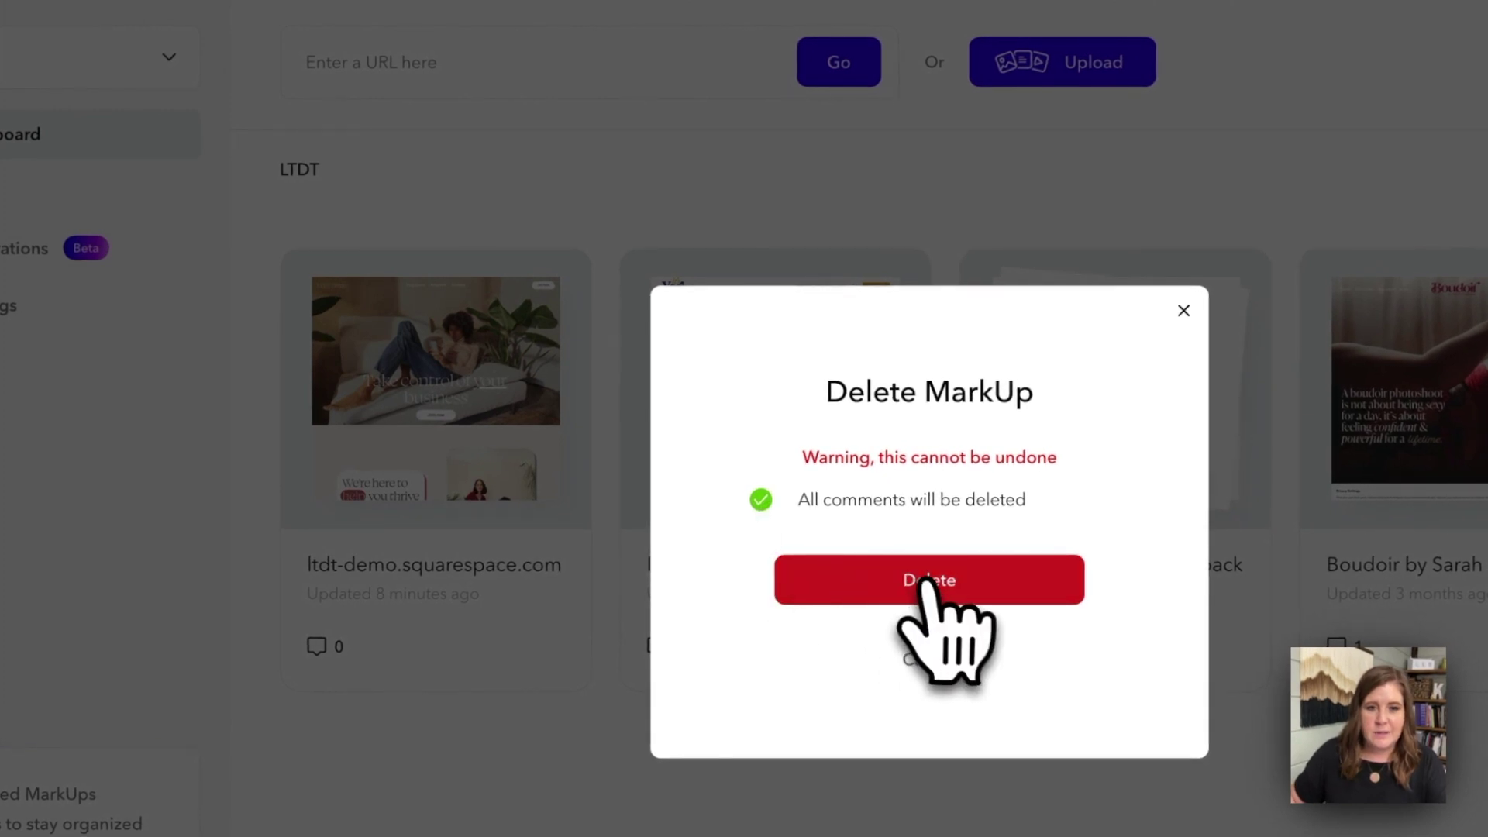
click(927, 585)
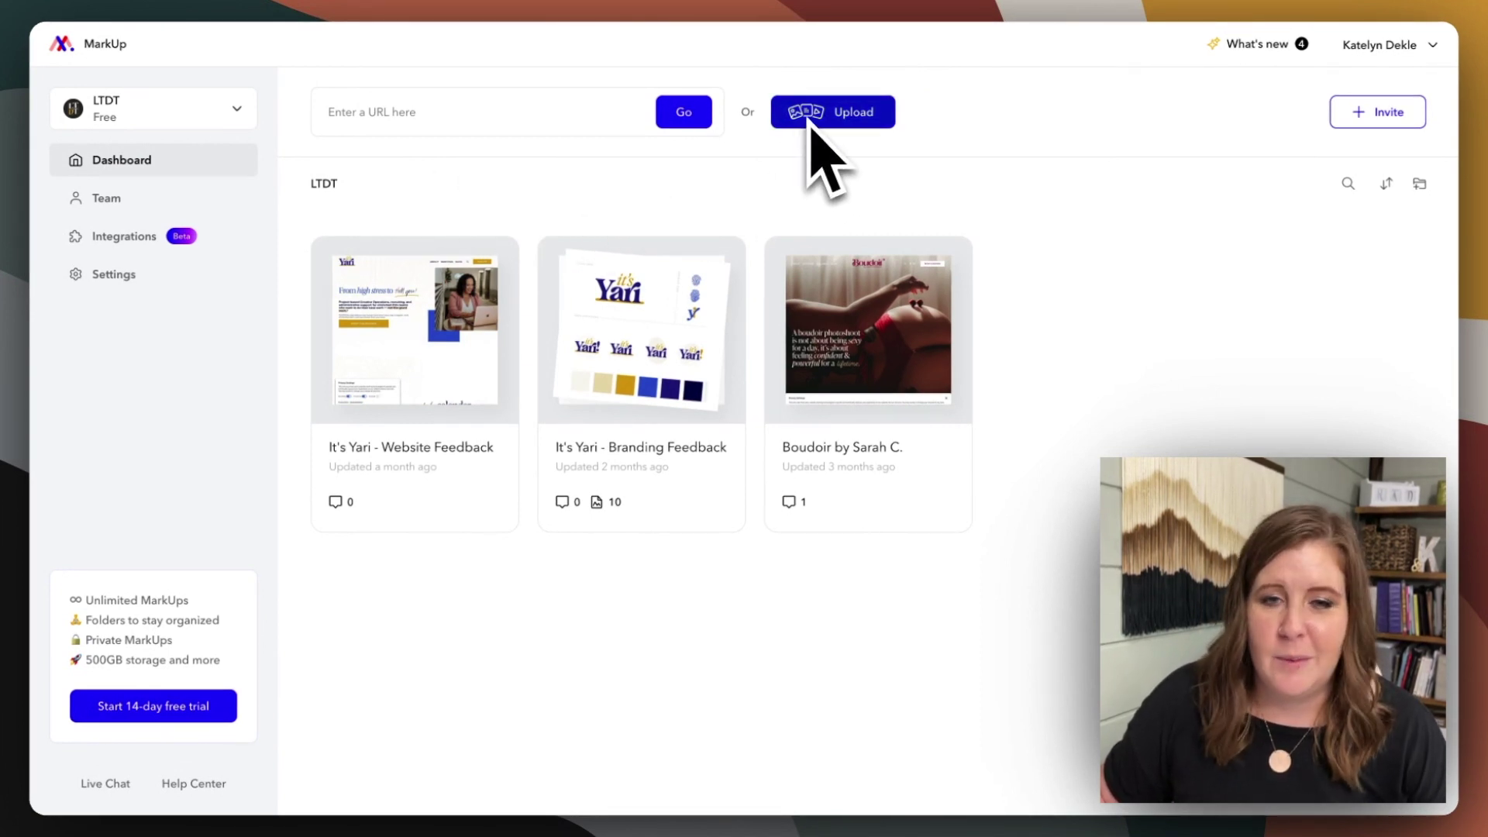
- View It's Yari - Branding Feedback, then upload Tough-Titties-book-unscreen.gif from the dashboard
mouse_move(674, 330)
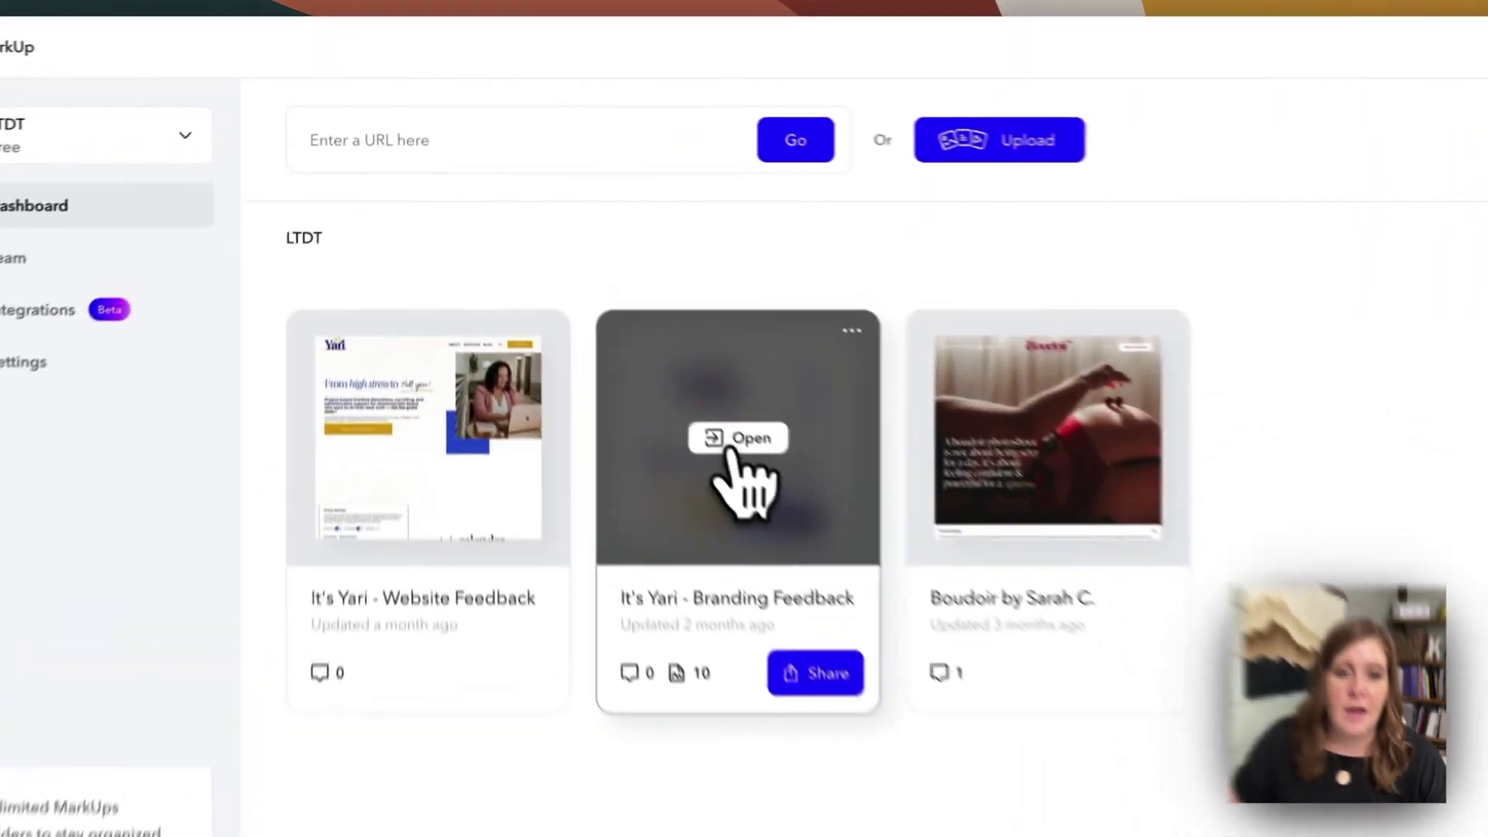
click(731, 443)
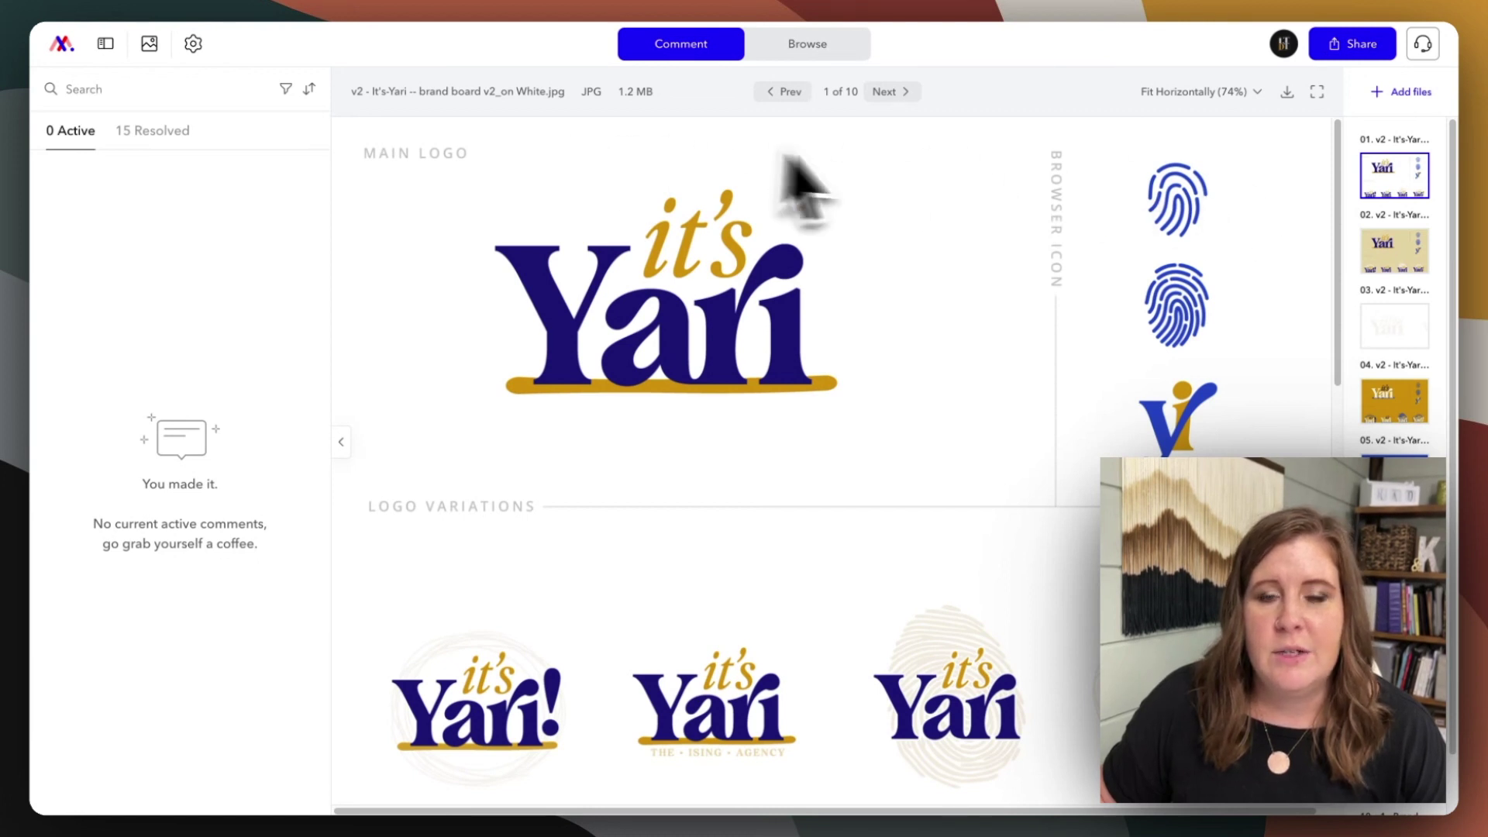
scroll(1398, 279, down, 1)
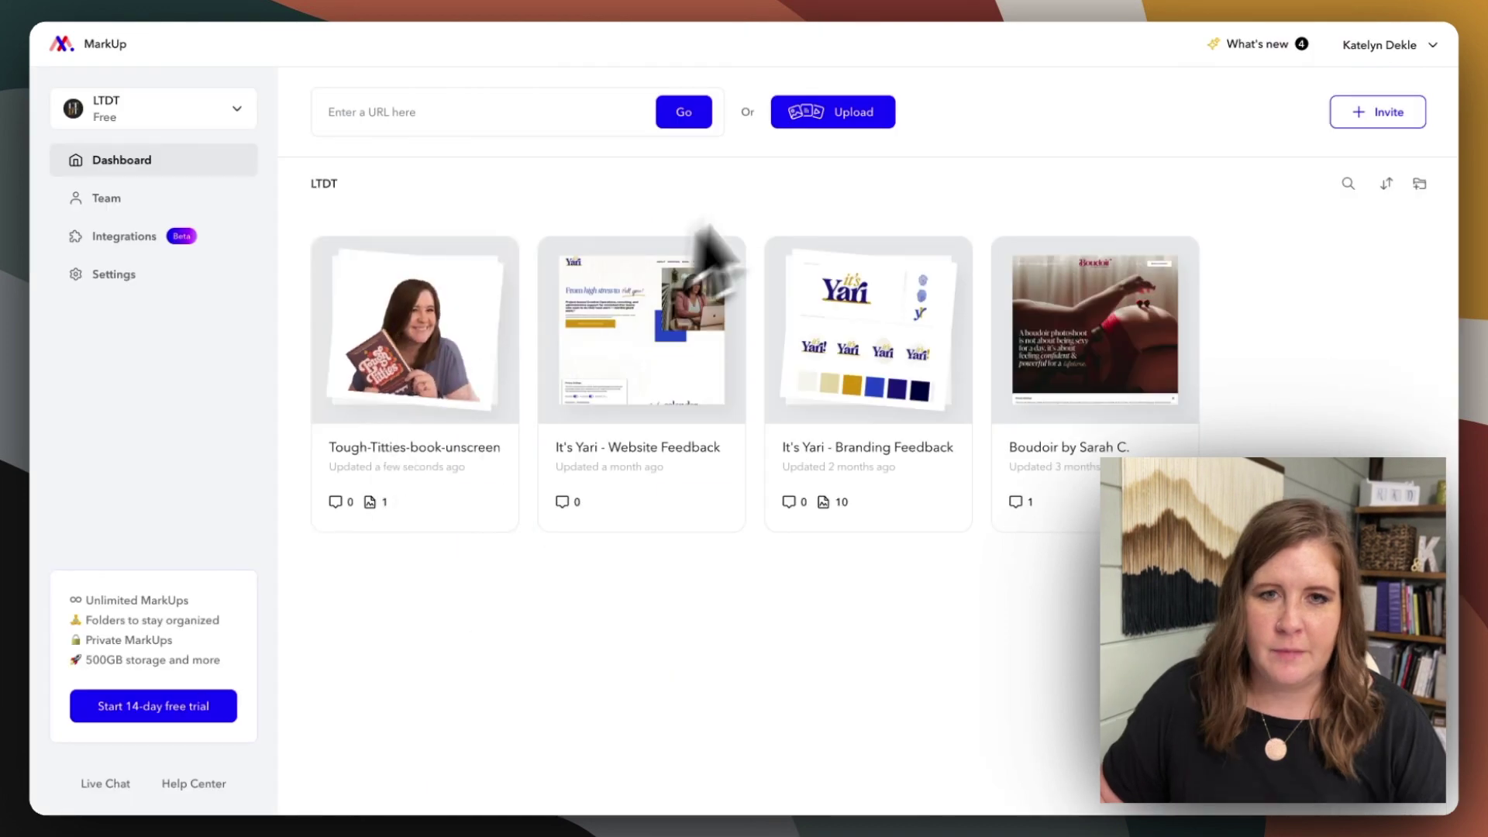
click(818, 117)
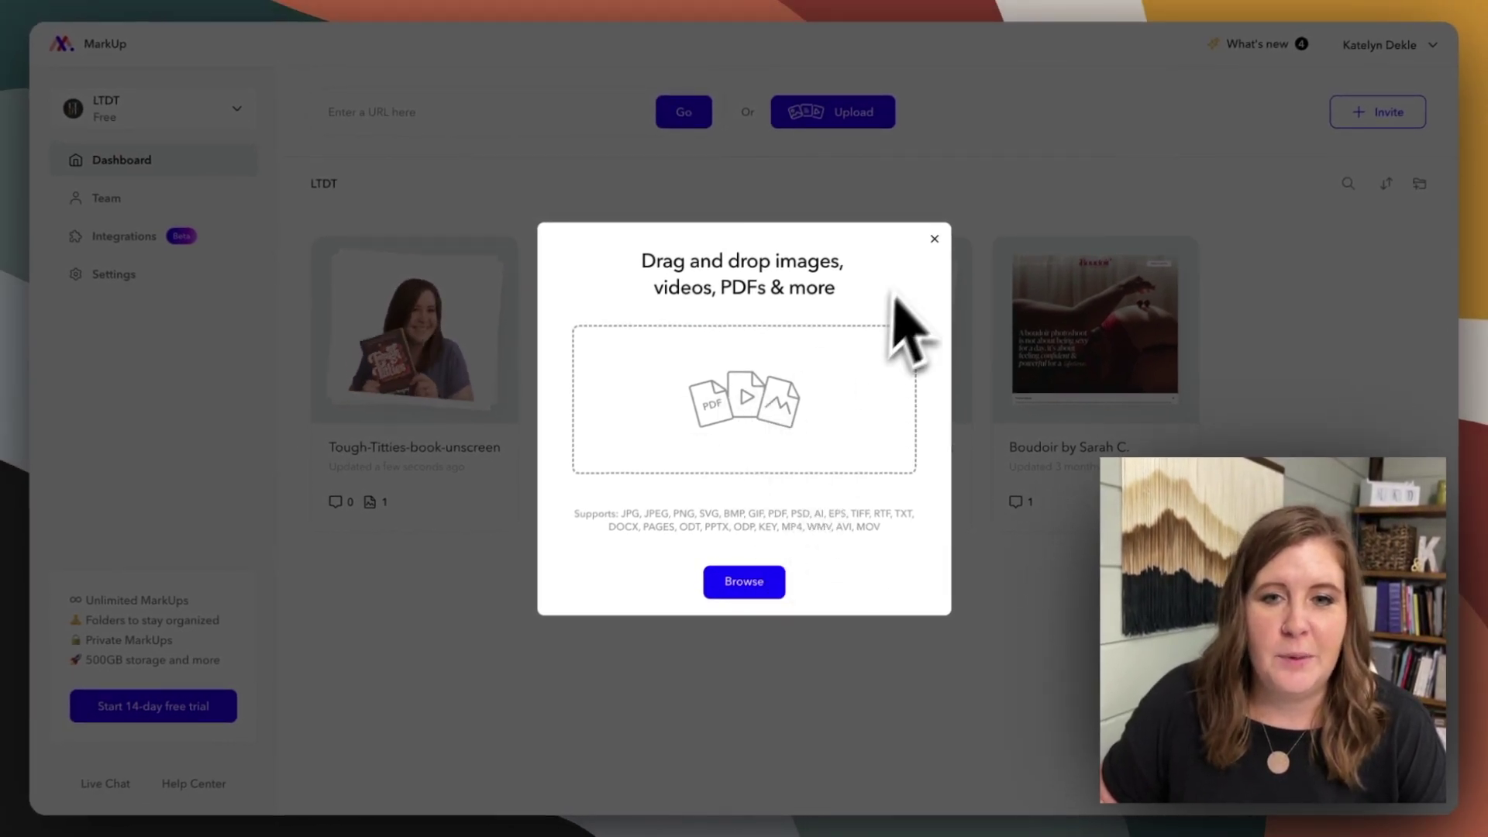
- Close the upload dialog and open the Tough-Titties-book-unscreen.gif MarkUp
click(934, 239)
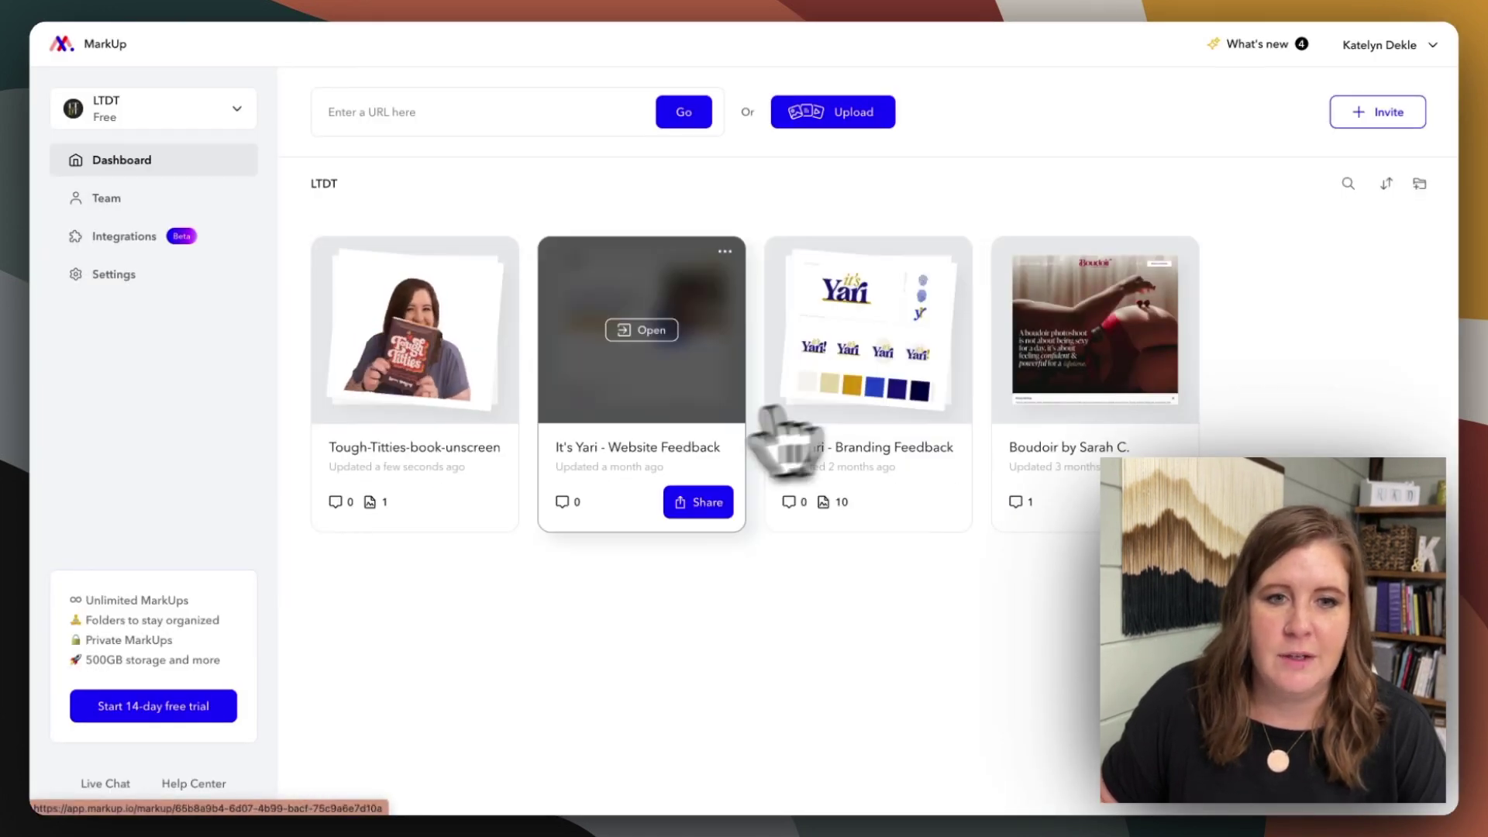
click(397, 332)
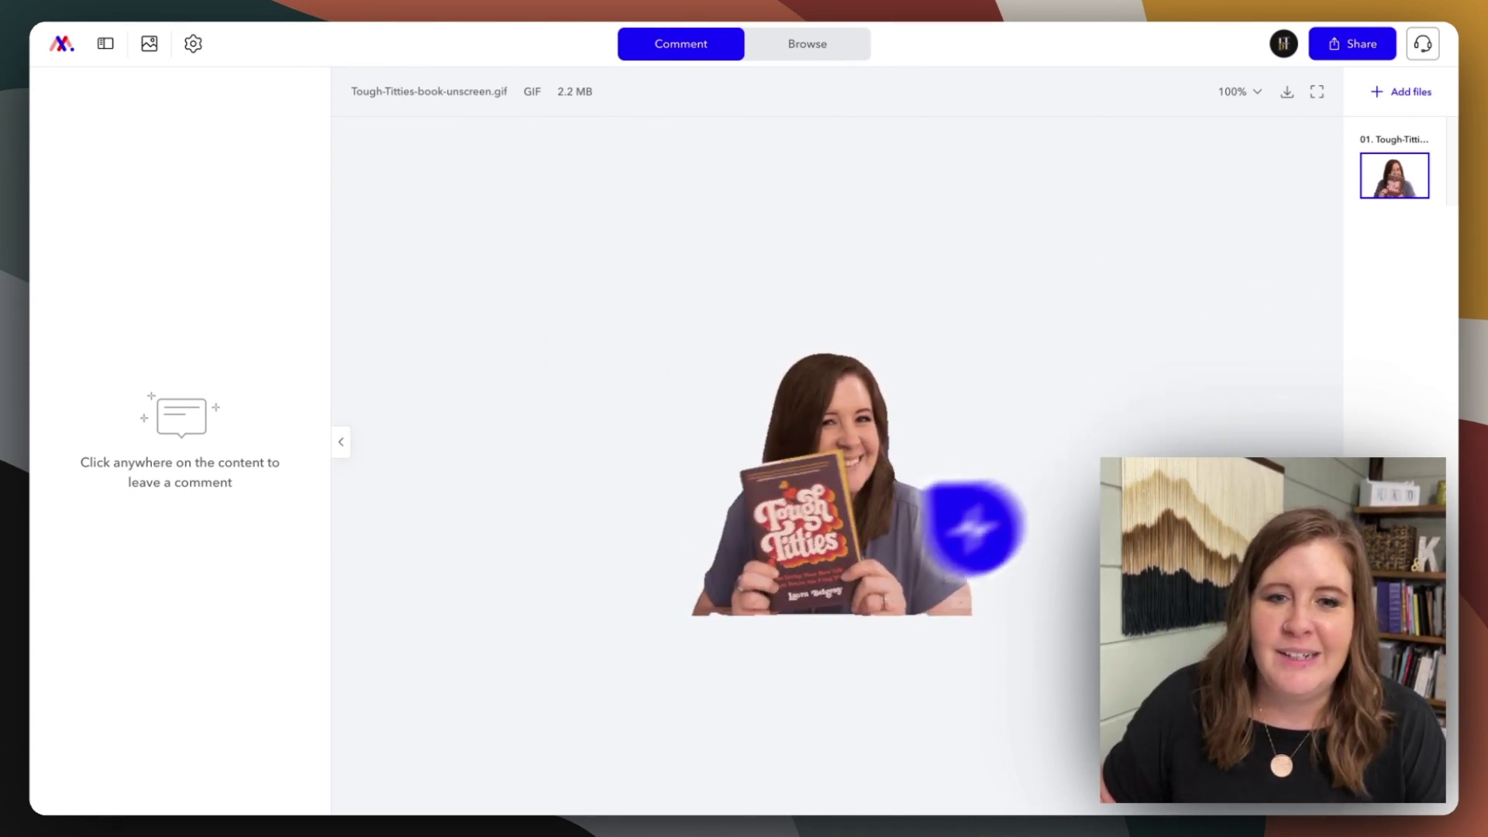
- Pin the comment 'rerecord and move slower' on the woman's head in the GIF
click(791, 397)
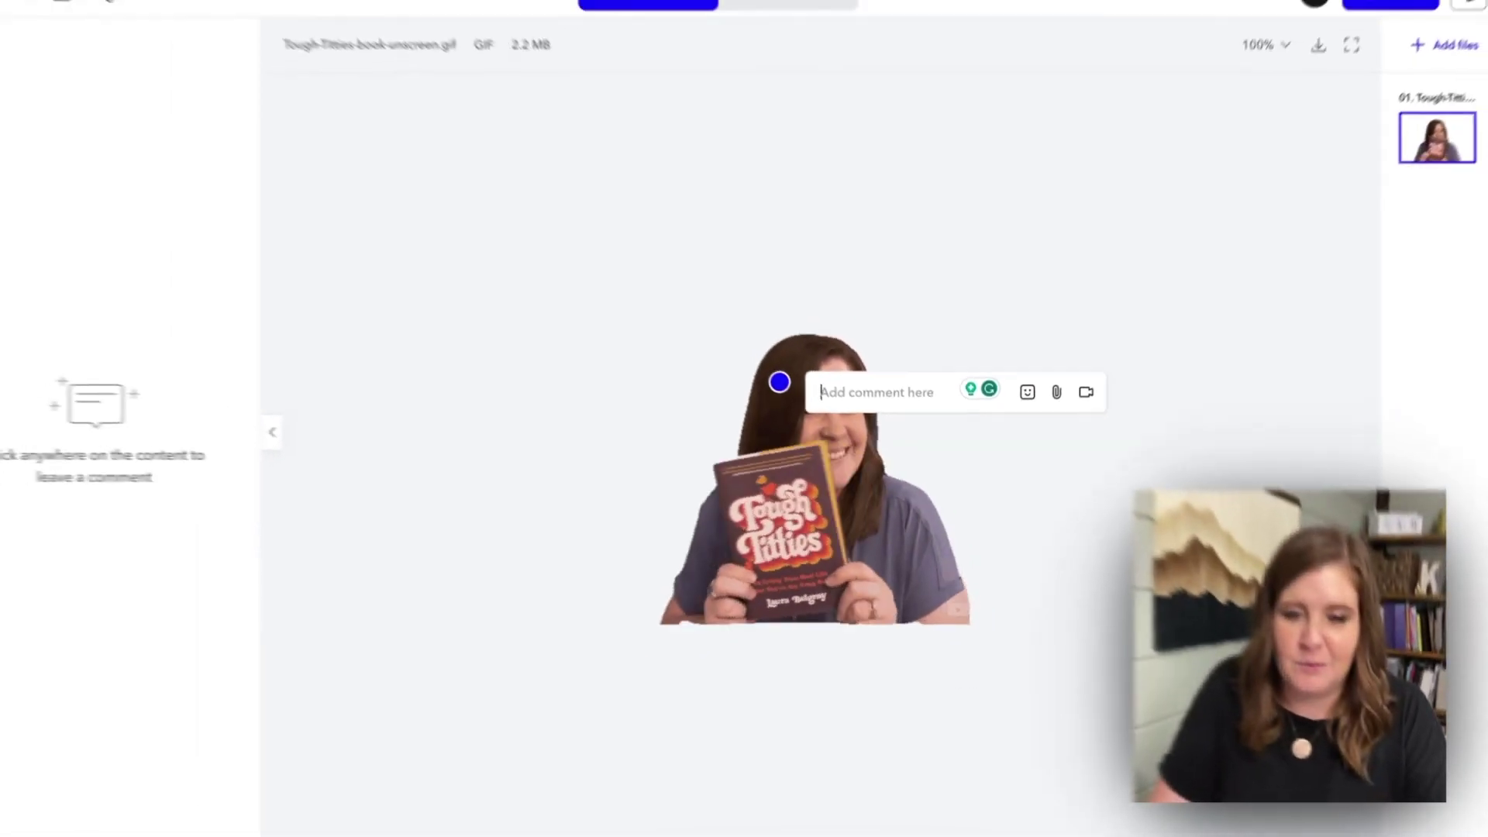
text(rerecord and move slower)
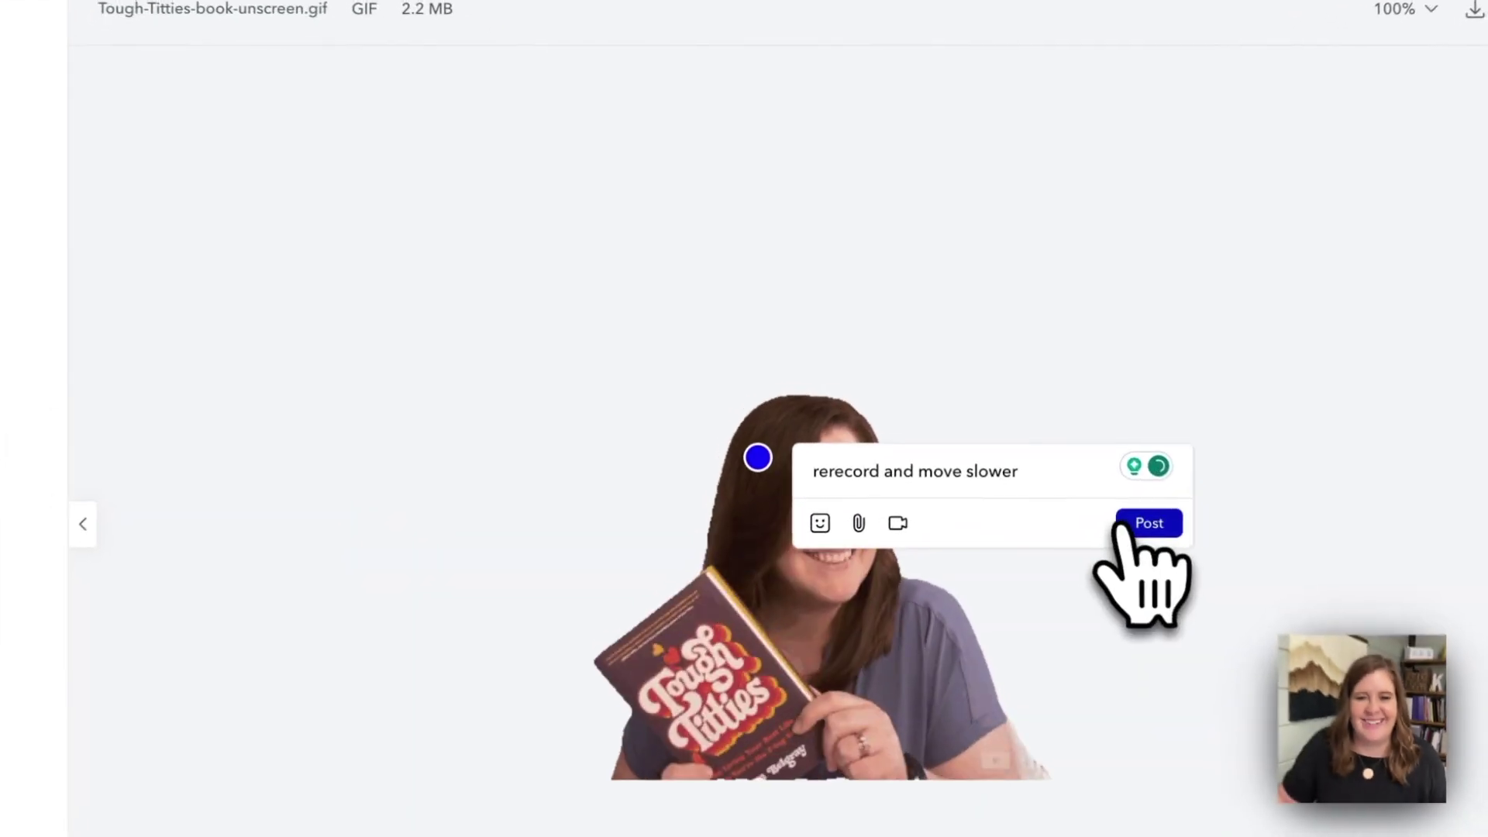
click(1066, 441)
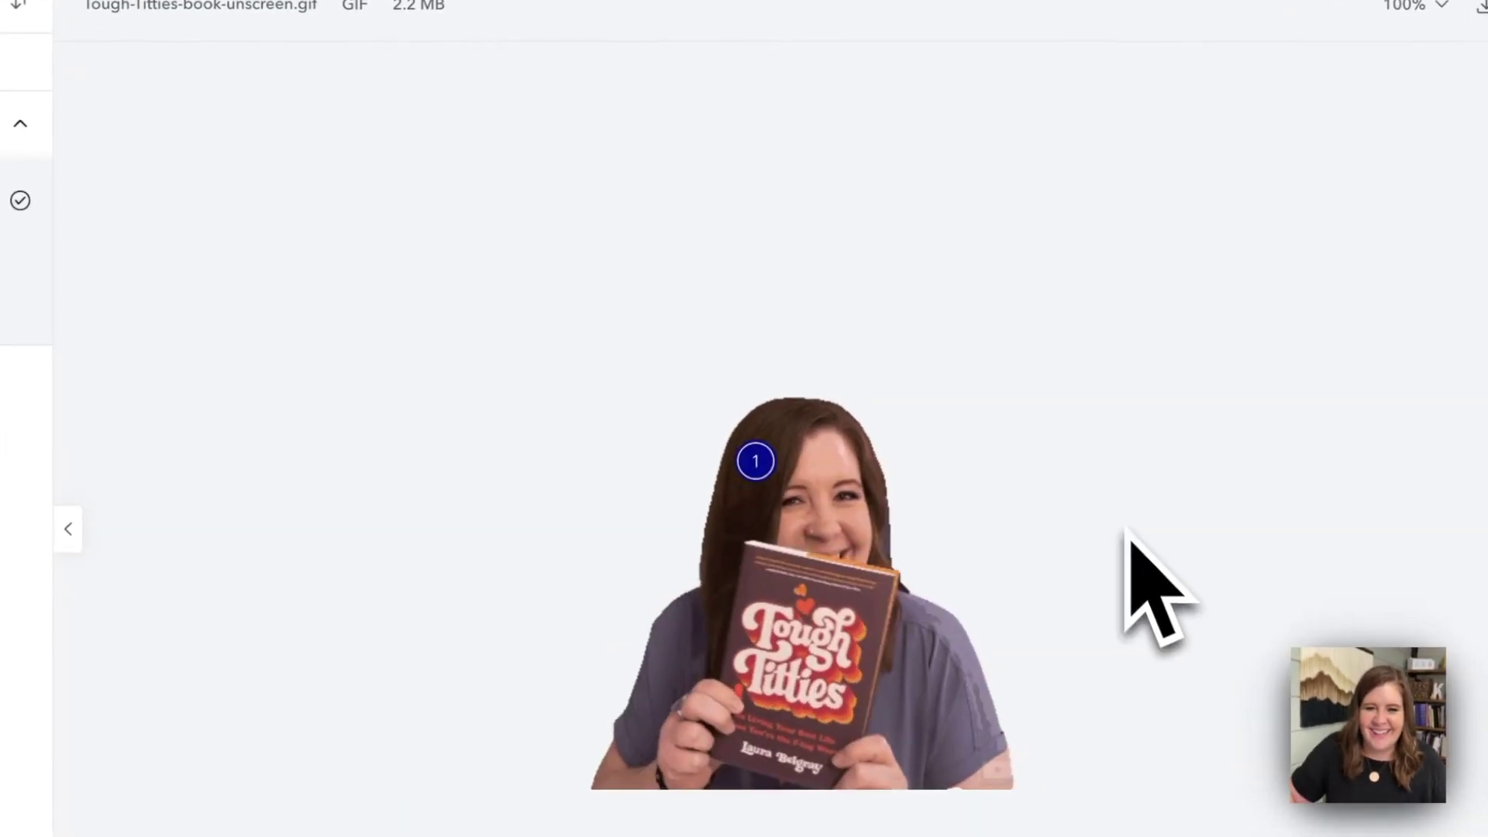